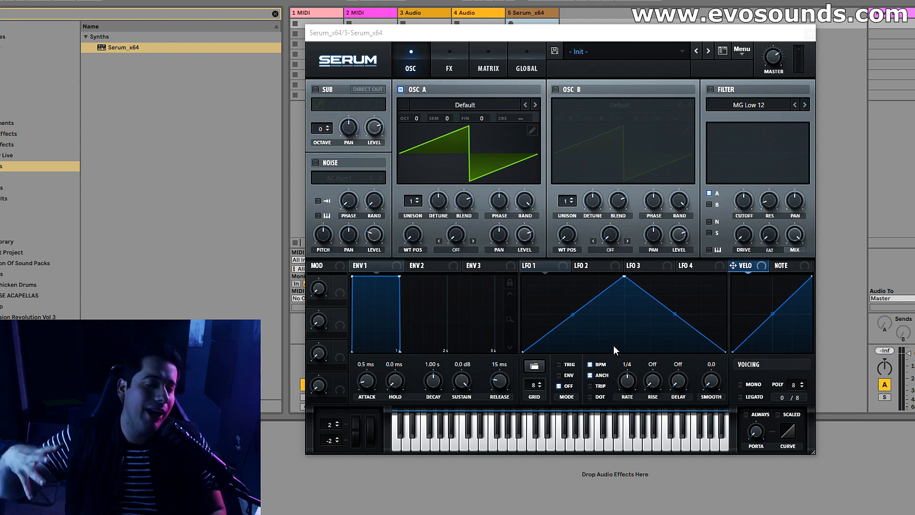
Load the basic square shape into LFO 1 and reset it to the triangle shape
click(535, 367)
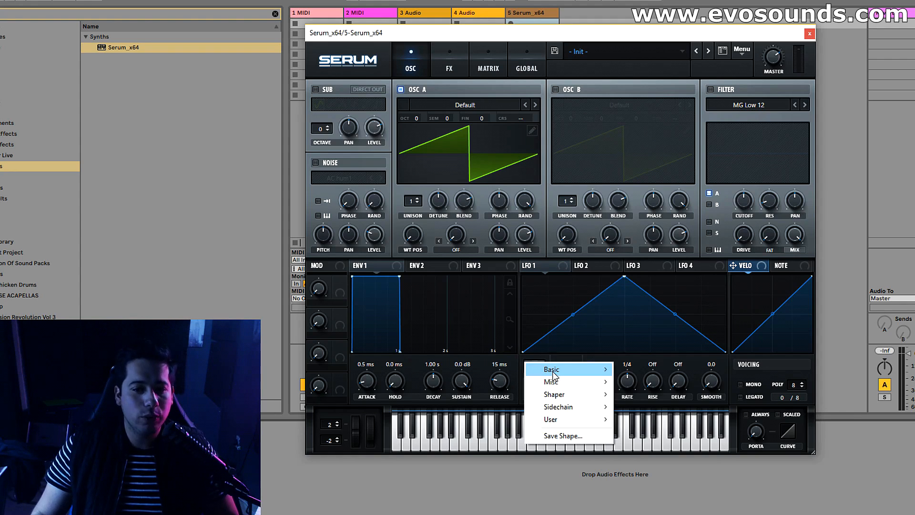
mouse_move(555, 375)
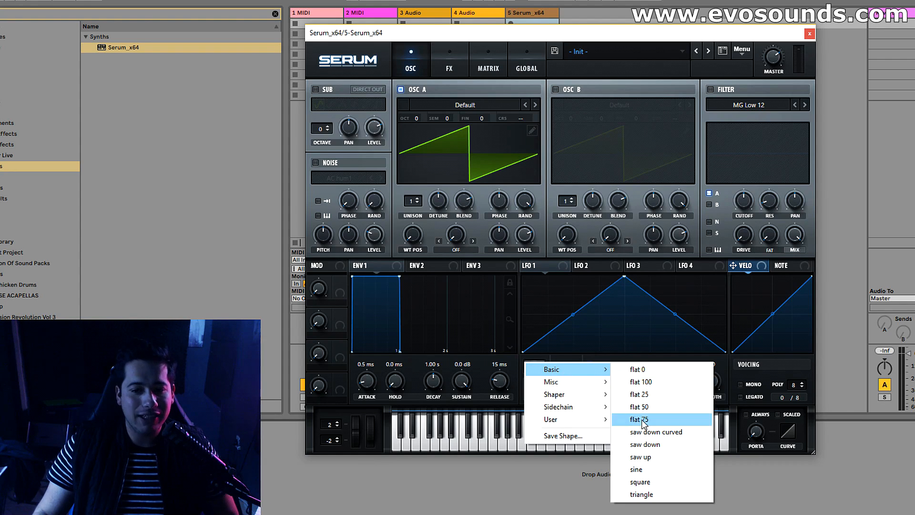
click(655, 467)
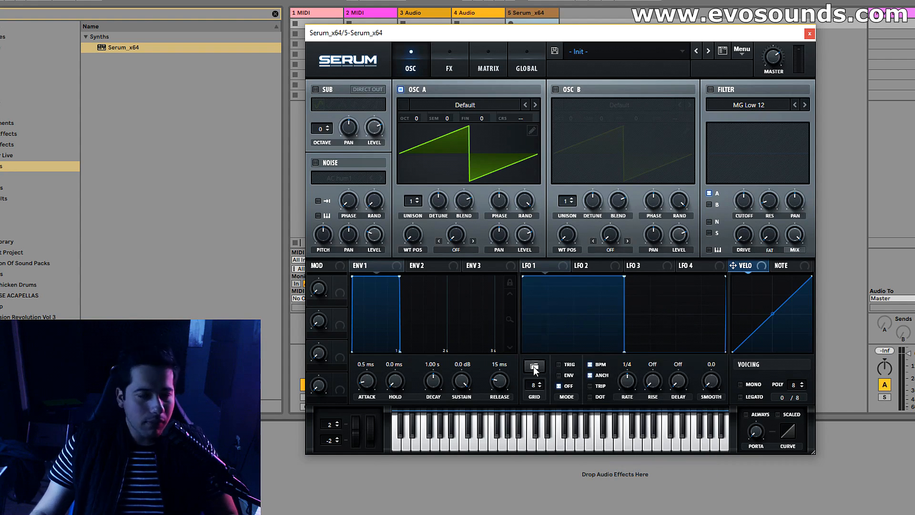
ctrl+click(534, 367)
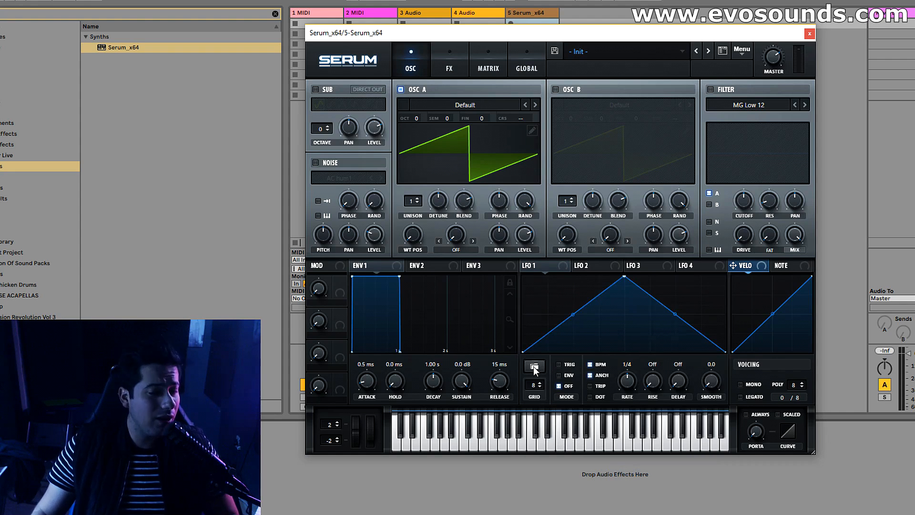
Replace LFO 1's curve with the basic saw up shape
ctrl+click(534, 366)
click(534, 367)
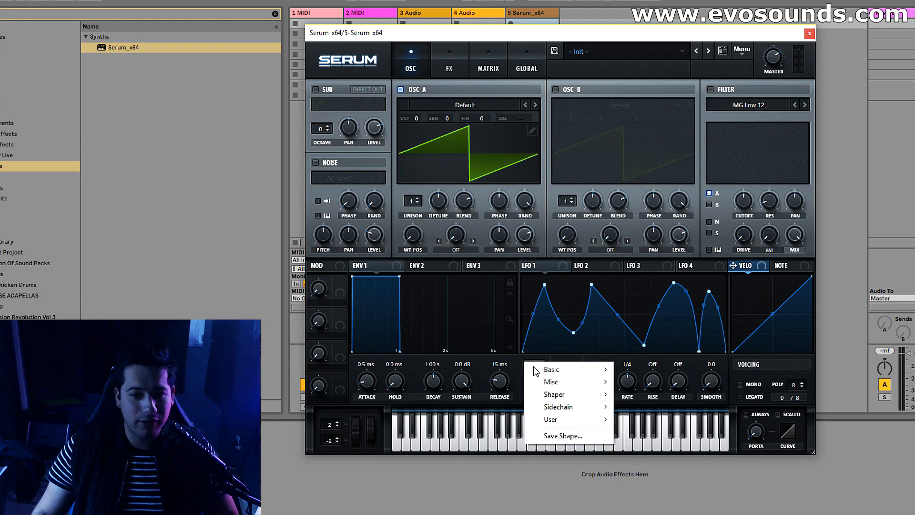
mouse_move(579, 369)
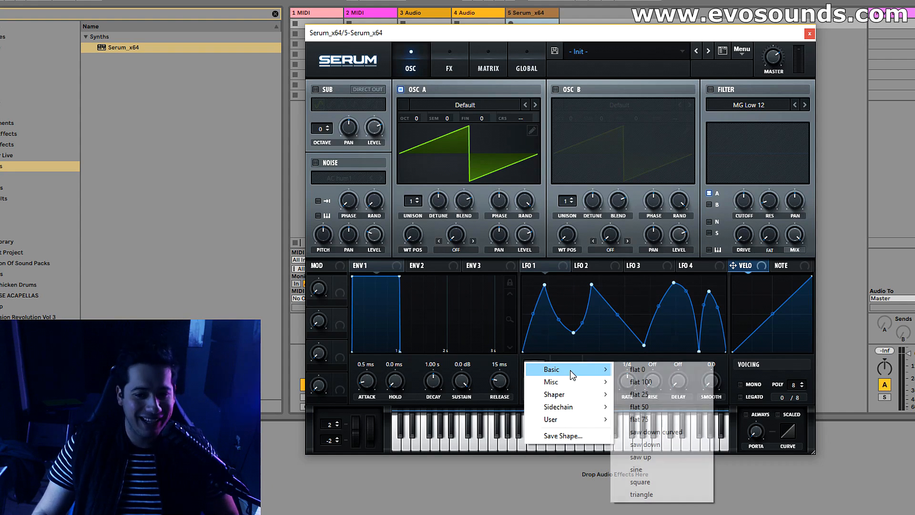
click(659, 457)
Set LFO 1 to TRIG mode and add points shaping an early peak, a flat floor and a final rise
click(534, 366)
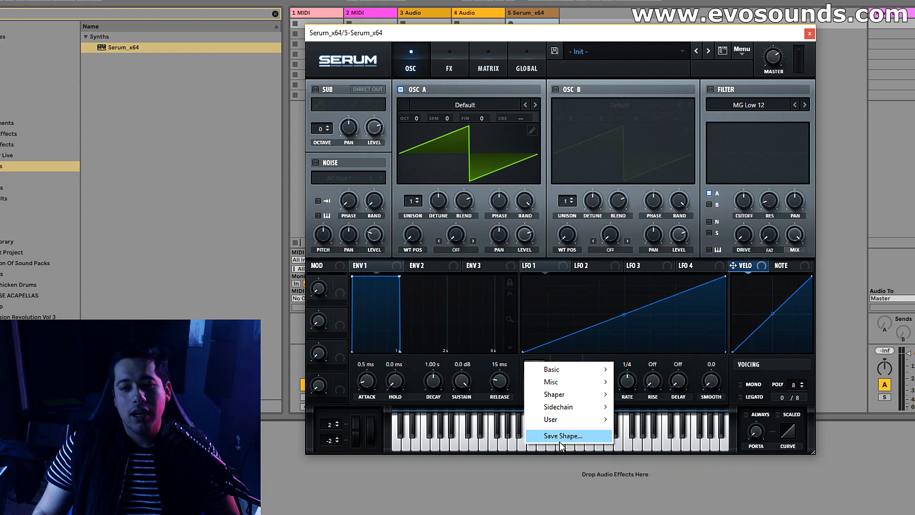
click(559, 365)
double_click(575, 328)
drag(575, 328, 614, 377)
double_click(612, 291)
double_click(671, 322)
drag(672, 322, 673, 362)
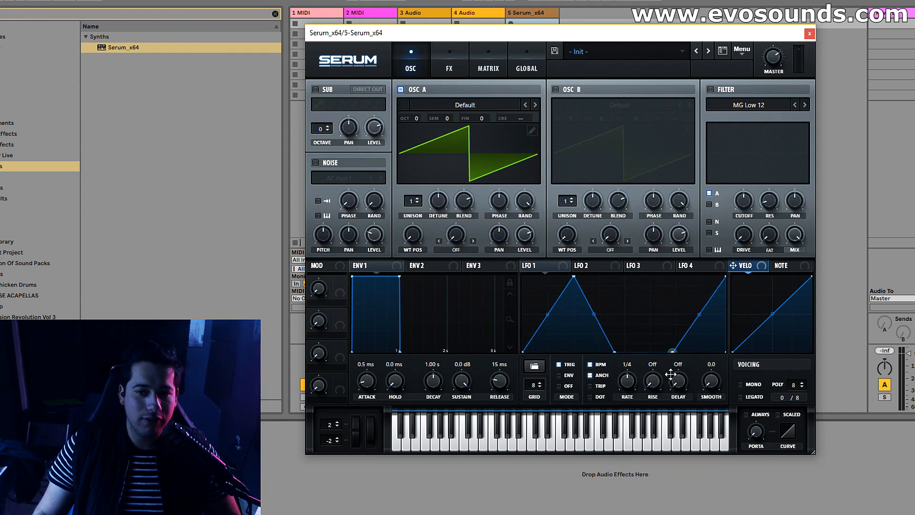
Initialise the preset and assign LFO 1 to oscillator A's coarse pitch
click(742, 49)
click(756, 110)
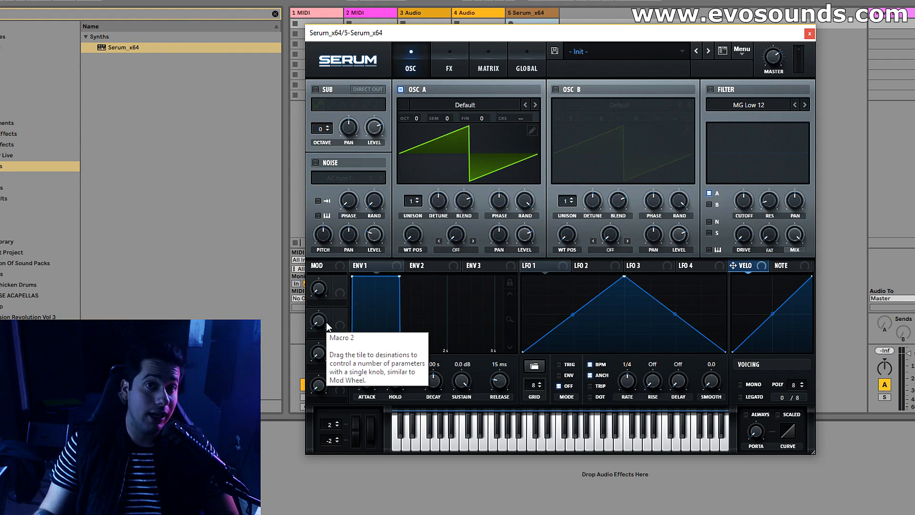
mouse_move(625, 277)
mouse_down()
mouse_move(628, 327)
mouse_move(672, 281)
mouse_move(589, 310)
mouse_move(452, 294)
mouse_move(760, 274)
mouse_move(623, 274)
mouse_move(622, 263)
mouse_up()
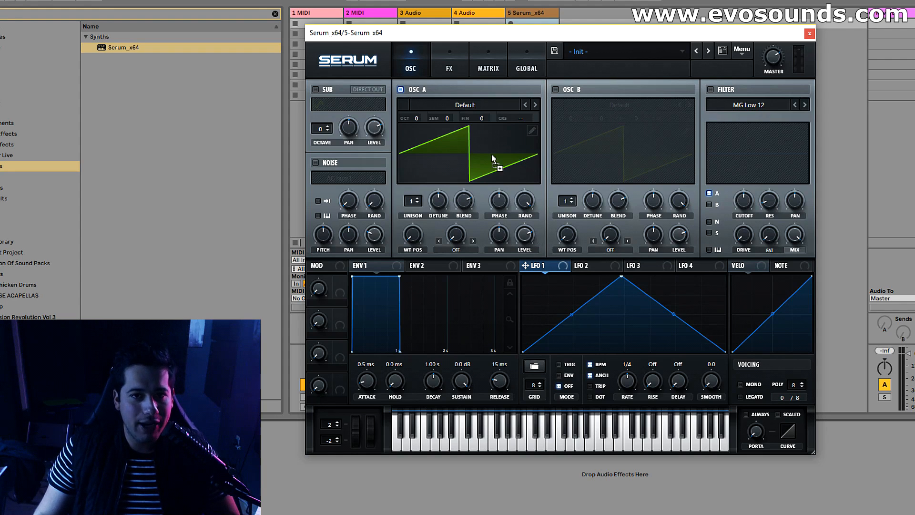
drag(482, 120, 534, 117)
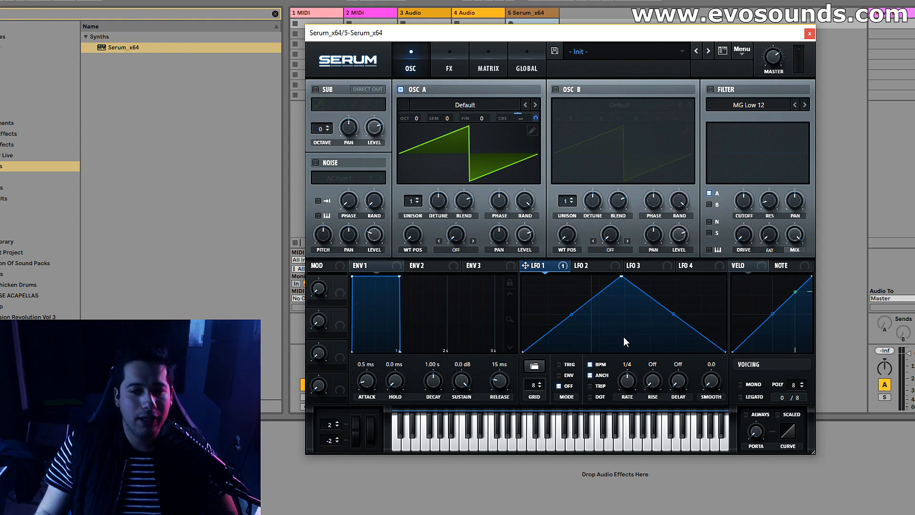
Compare LFO 1's TRIG, OFF and ENV modes, finishing on TRIG
click(560, 364)
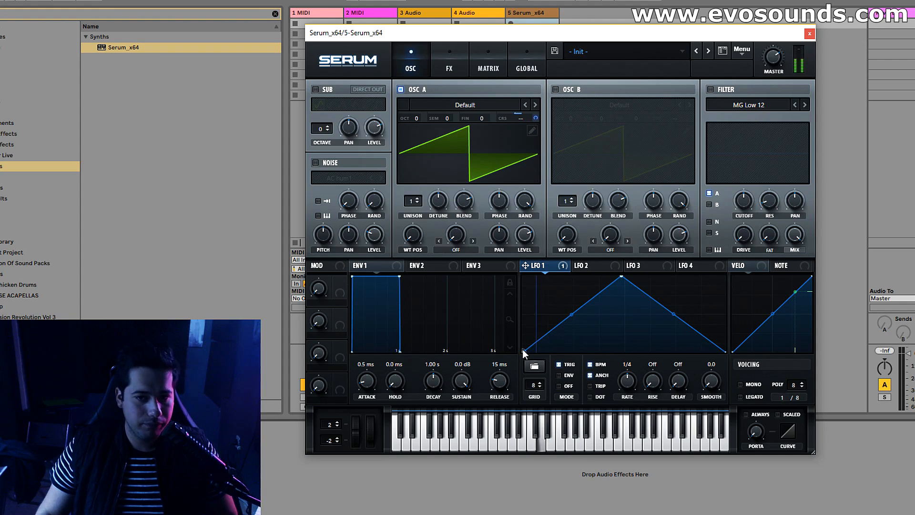
click(560, 387)
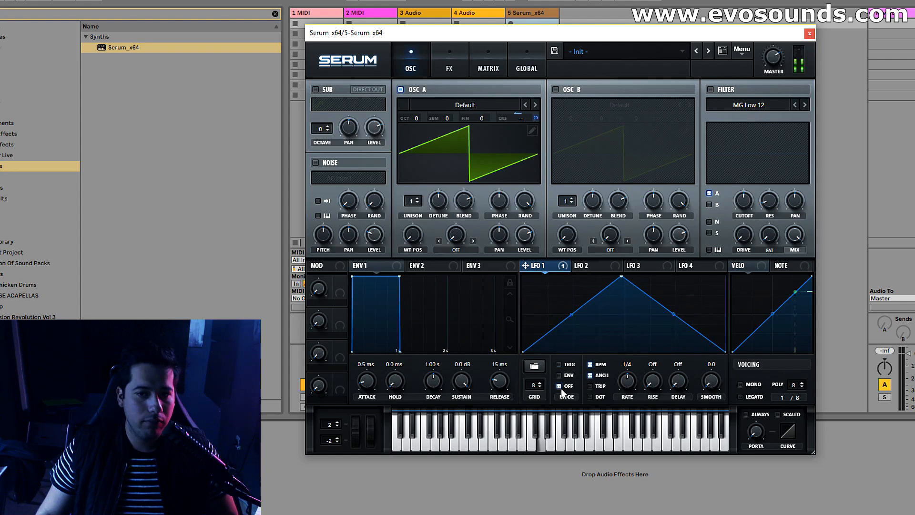
click(566, 365)
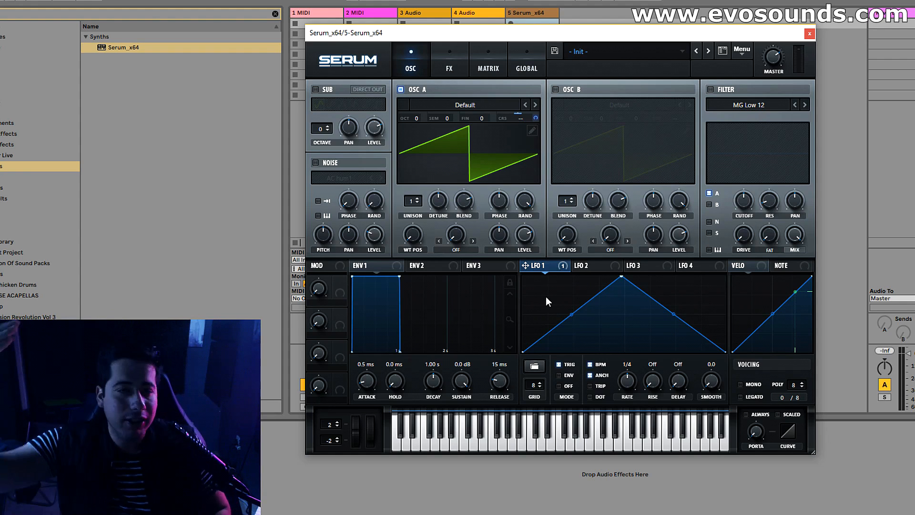
click(562, 386)
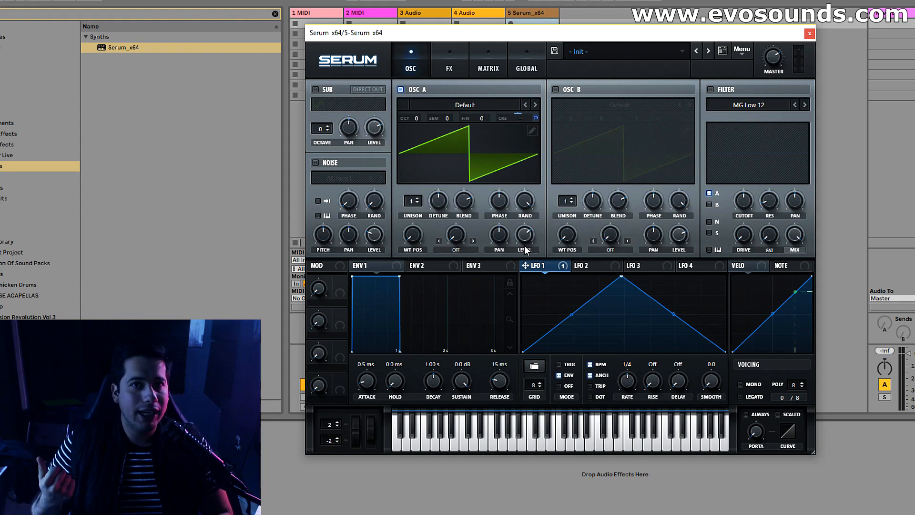
click(565, 387)
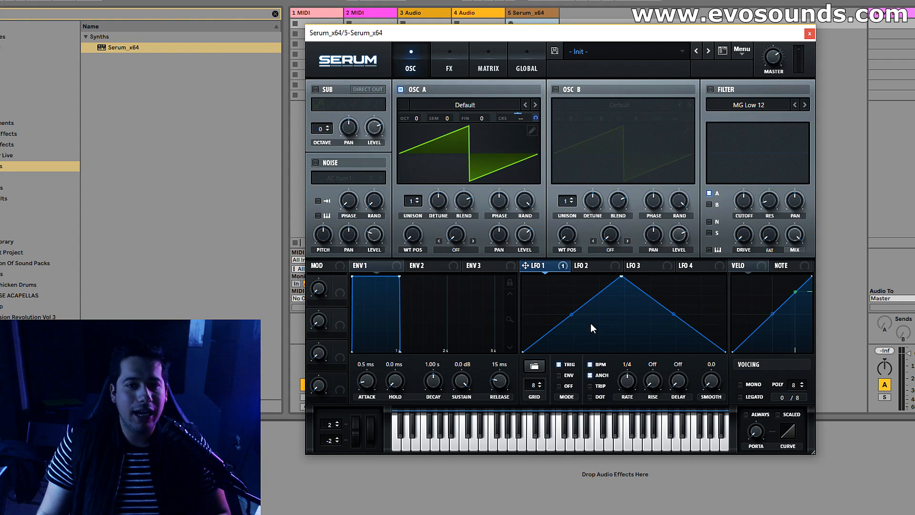
Remove all modulators from oscillator A's coarse pitch and assign LFO 1 to its level instead
right_click(520, 118)
click(566, 164)
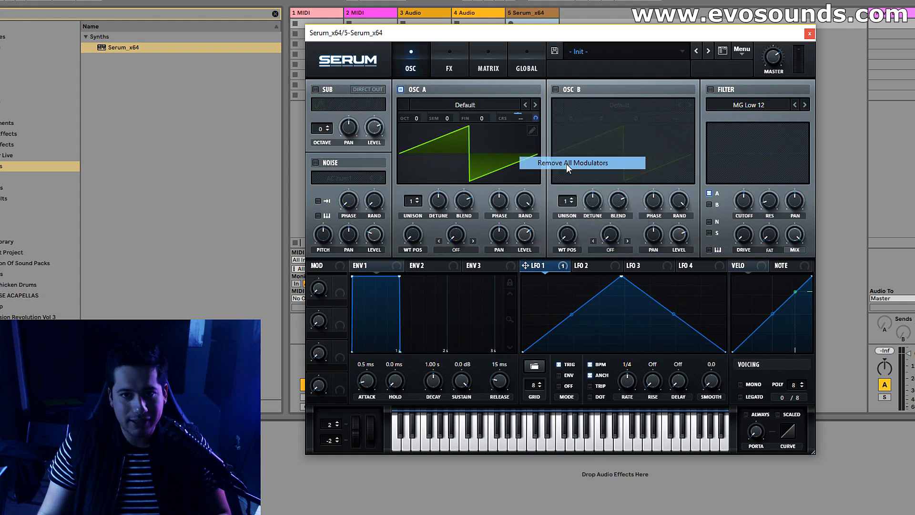
drag(525, 265, 524, 235)
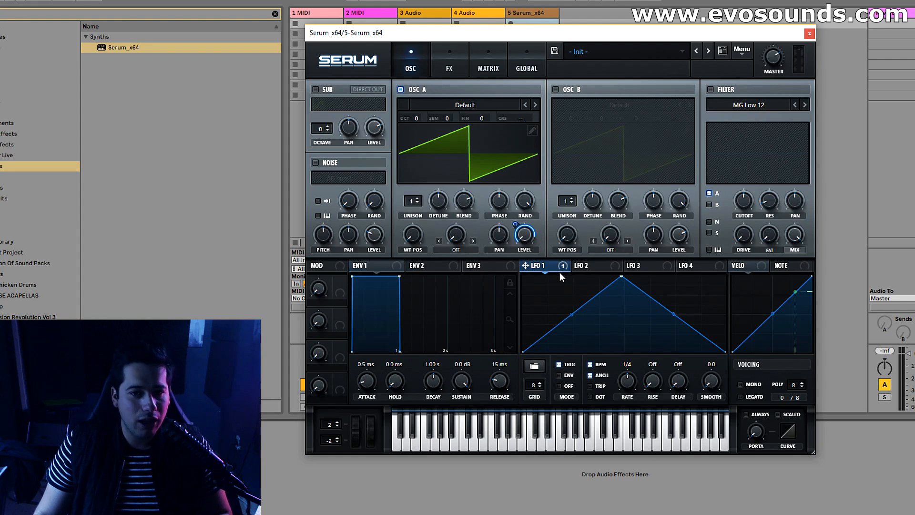
Shape LFO 1 in ENV mode as a fast curved rise to an early peak with a two-stage decay through an added midpoint
drag(622, 277, 557, 277)
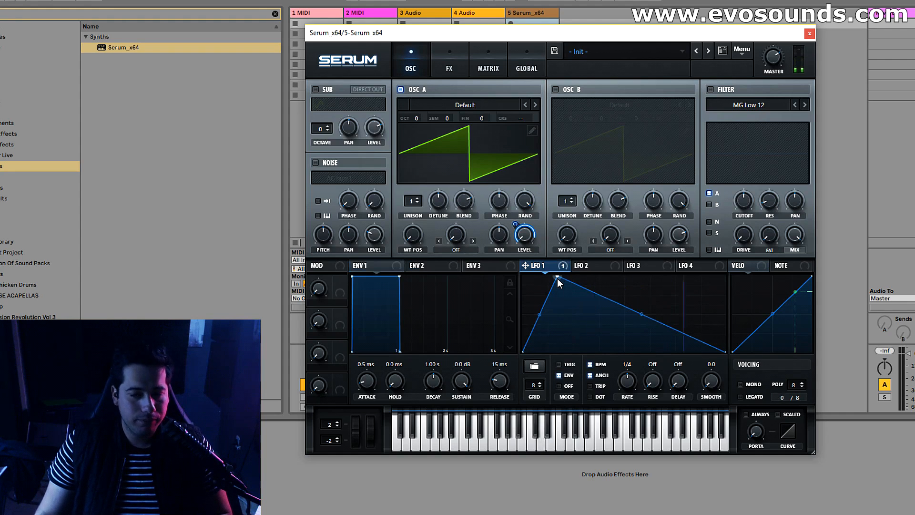
drag(542, 315, 543, 299)
mouse_move(640, 314)
mouse_down()
mouse_move(634, 328)
mouse_move(642, 302)
mouse_move(634, 320)
mouse_move(635, 310)
mouse_up()
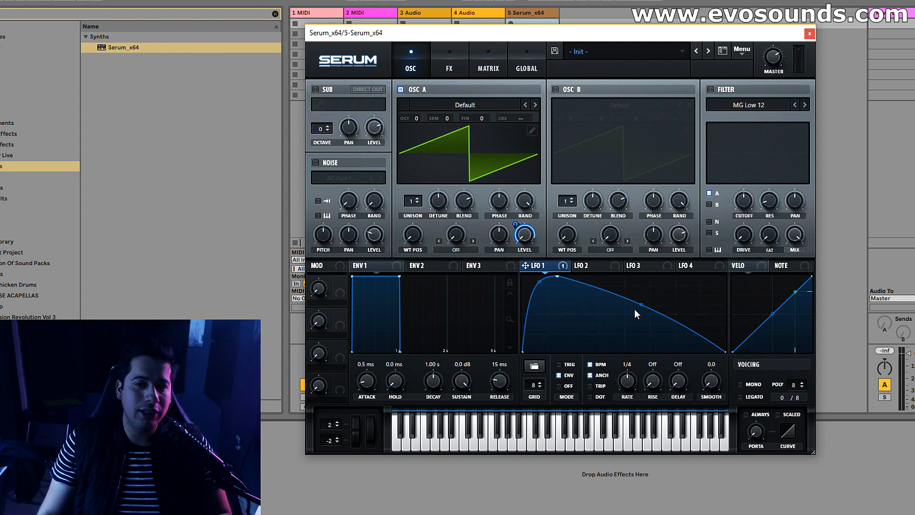
double_click(628, 301)
drag(628, 302, 622, 321)
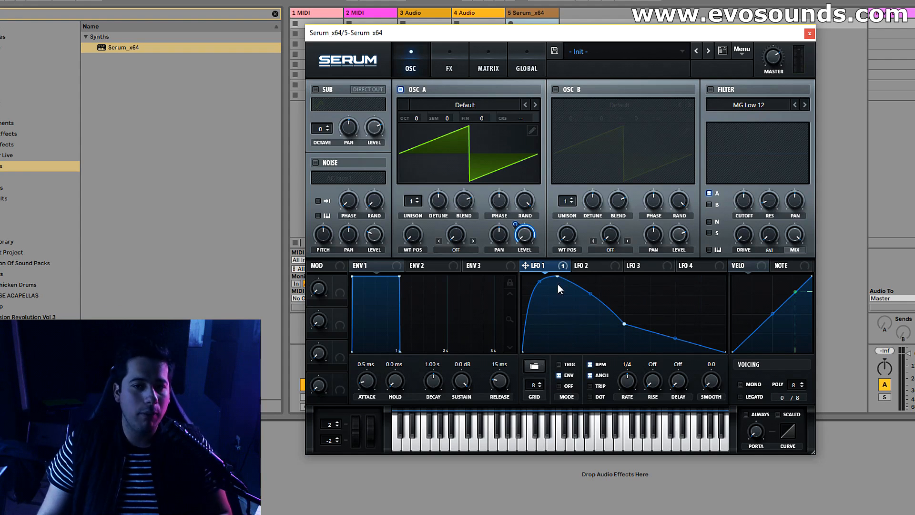
Set LFO 1 back to TRIG mode and toggle its BPM sync off and on again
right_click(526, 232)
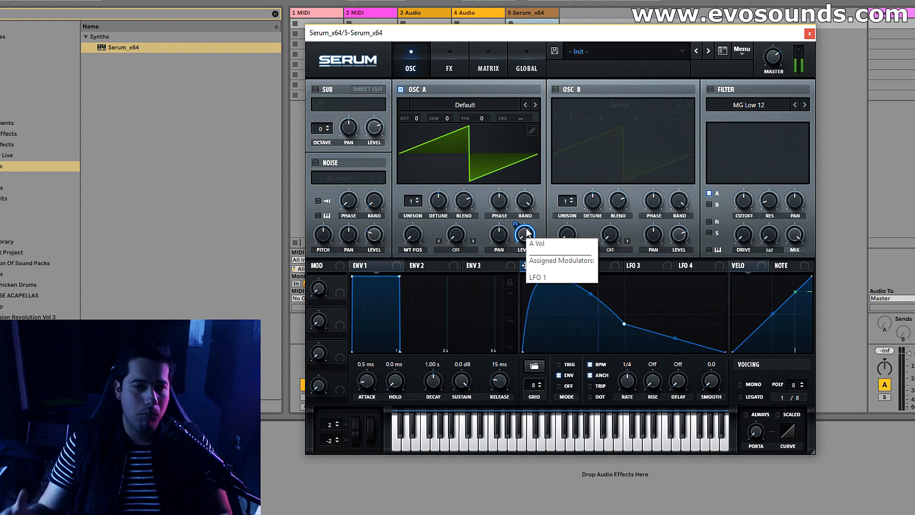
click(564, 384)
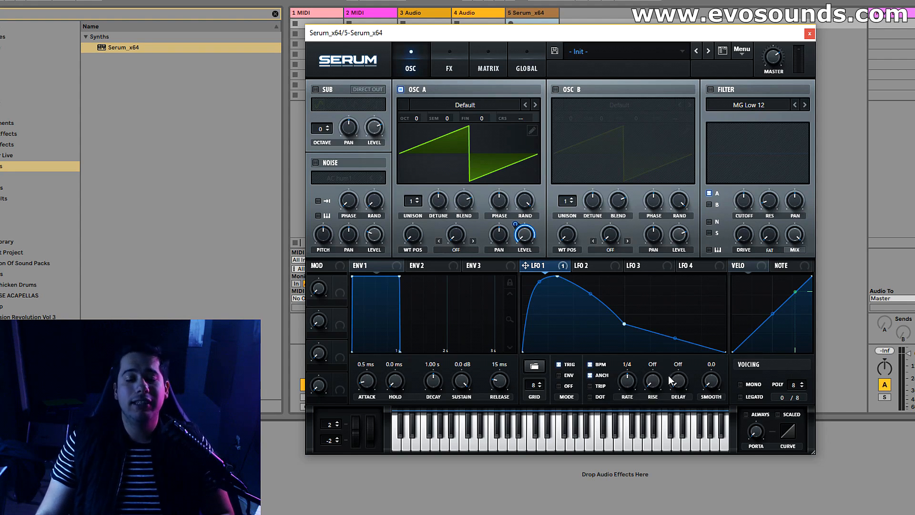
click(591, 365)
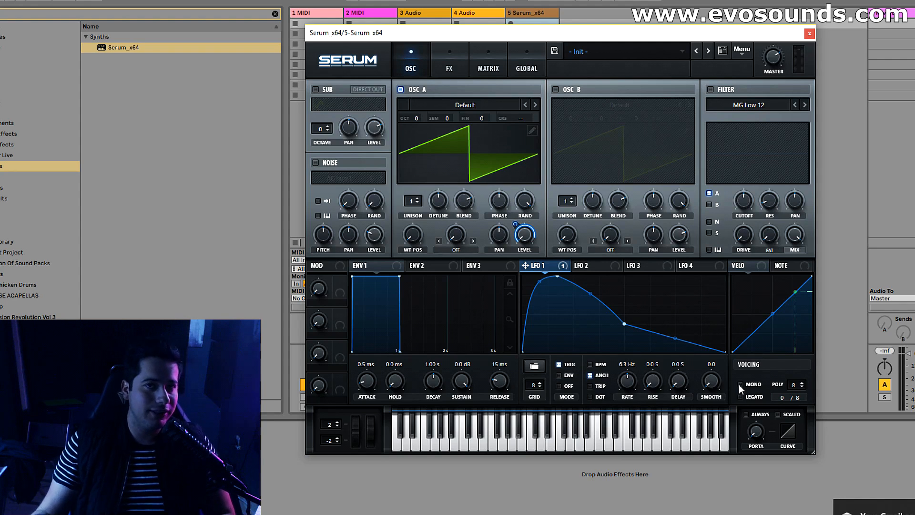
click(600, 366)
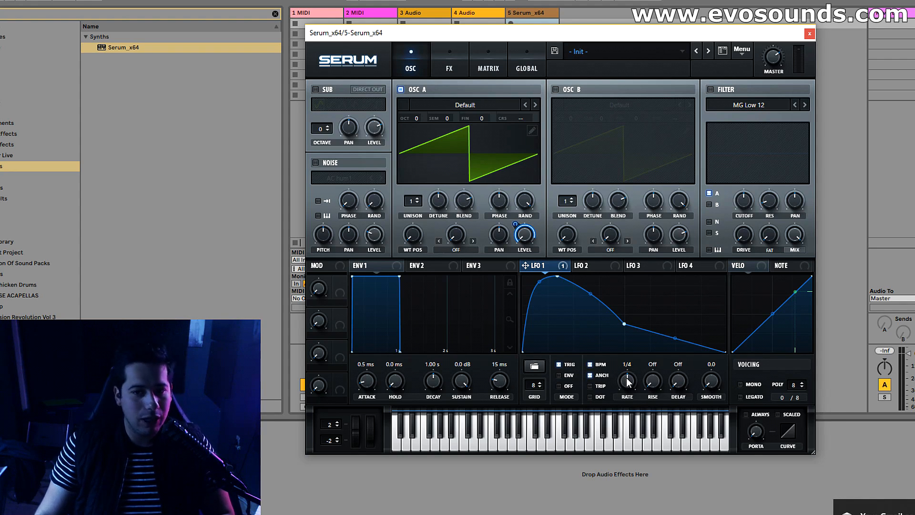
Lower LFO 1's rate with BPM sync off, re-enable the sync and set the rate to 1/2
click(599, 367)
drag(622, 377, 606, 420)
click(591, 365)
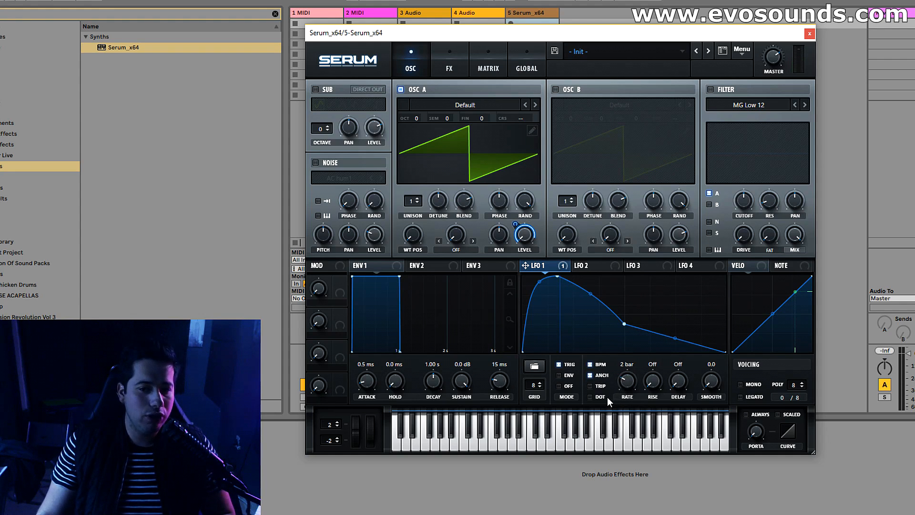
mouse_move(611, 381)
mouse_down()
mouse_move(631, 350)
mouse_move(614, 395)
mouse_up()
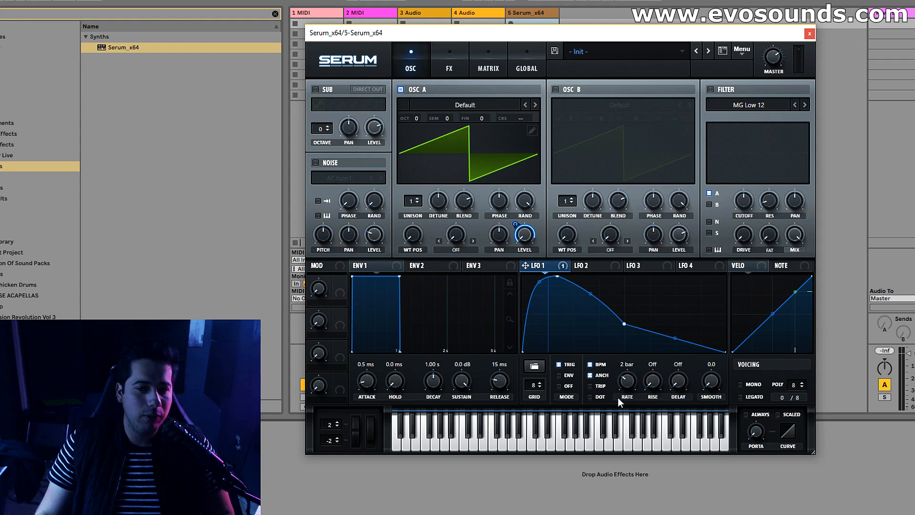
drag(629, 379, 618, 402)
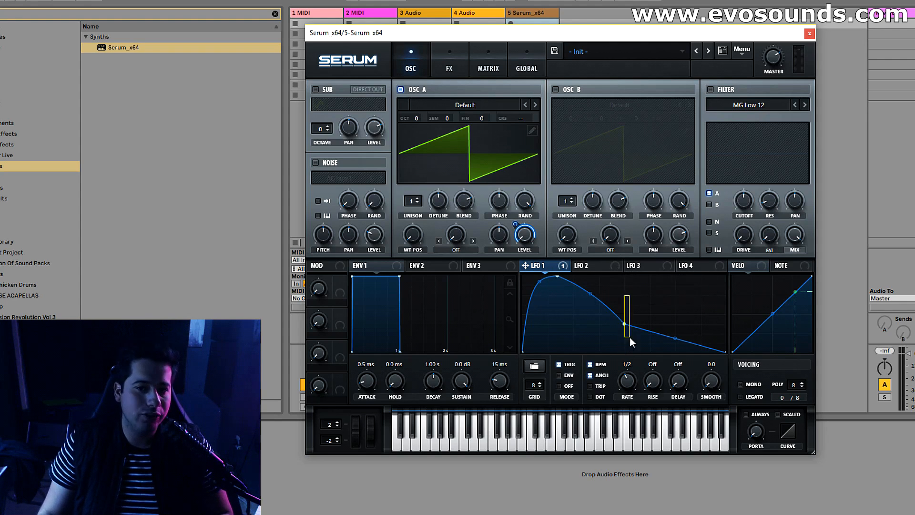
Enable triplet and dotted timing for LFO 1 and try rates of 1/4, 1/8 and 1/2
click(632, 265)
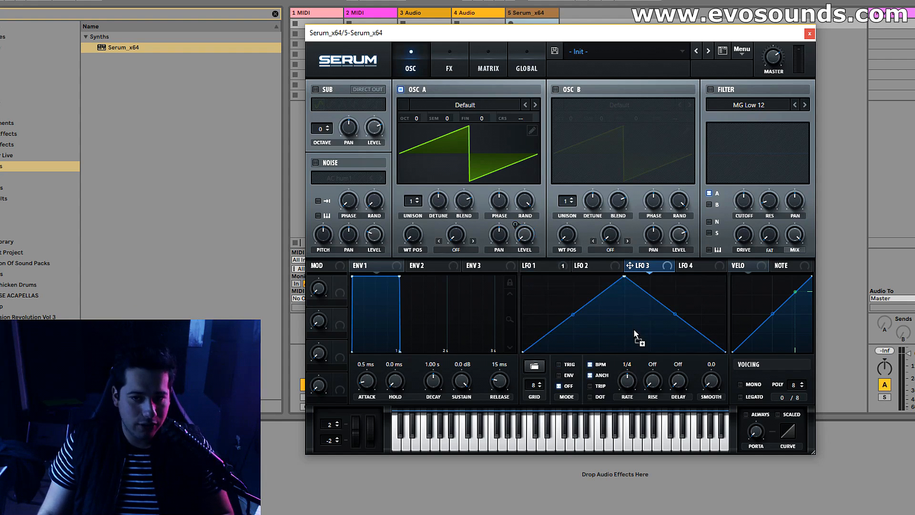
click(539, 265)
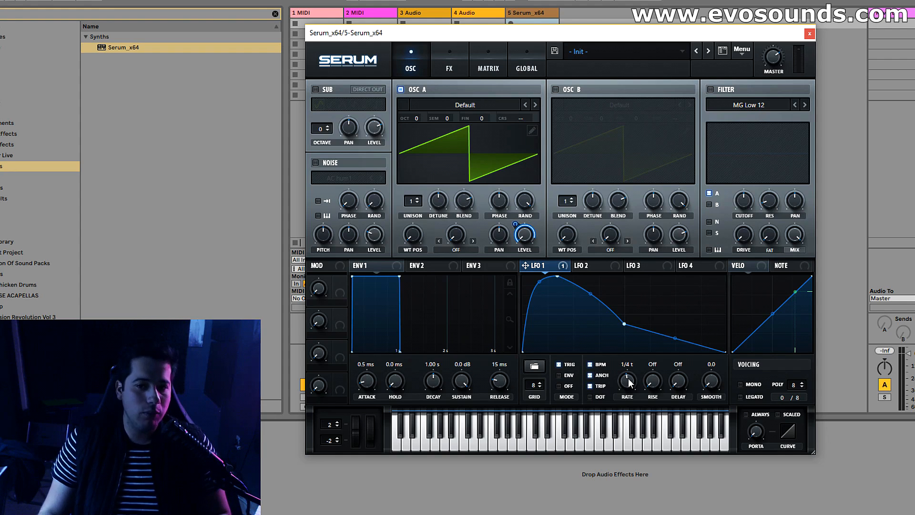
scroll(627, 379, up, 2)
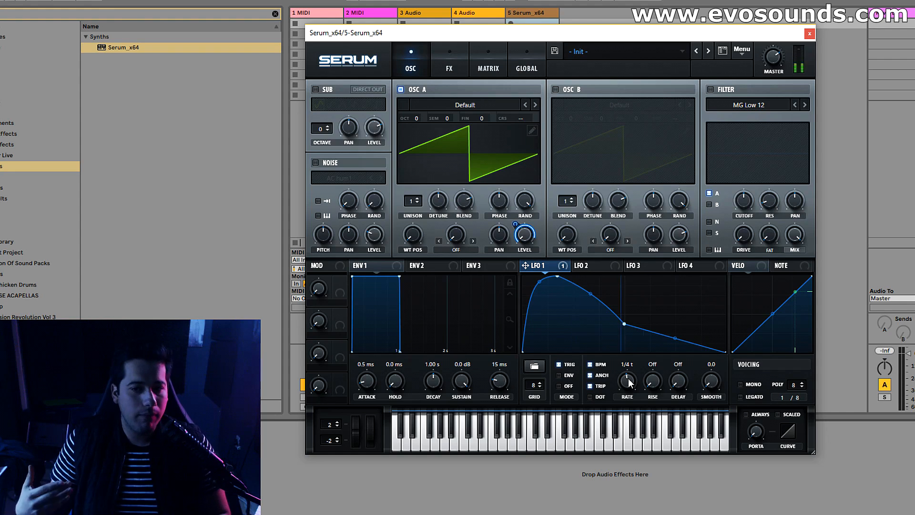
drag(629, 379, 627, 379)
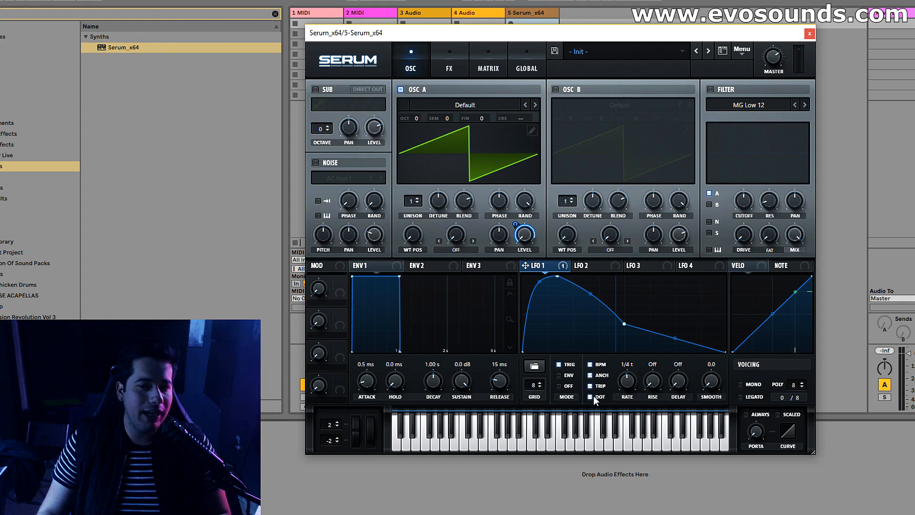
drag(633, 375, 628, 379)
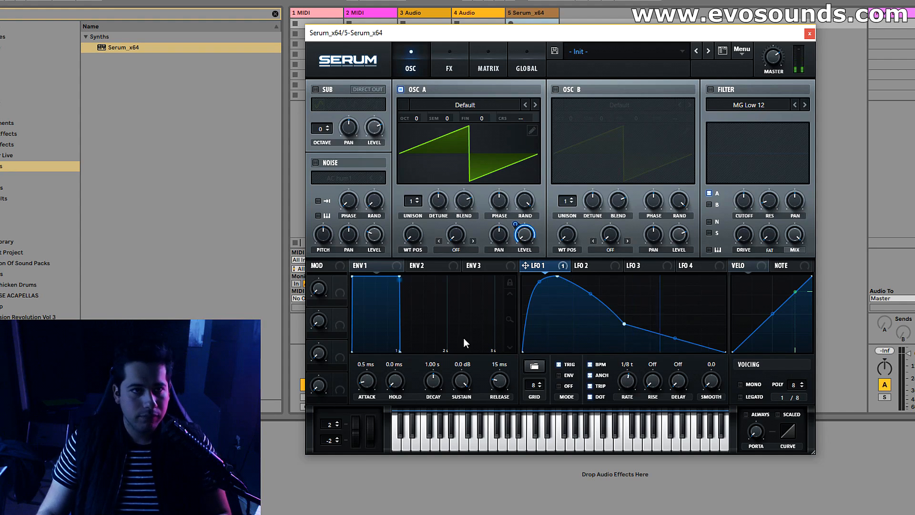
mouse_move(625, 379)
mouse_down()
mouse_move(634, 372)
mouse_move(620, 382)
mouse_up()
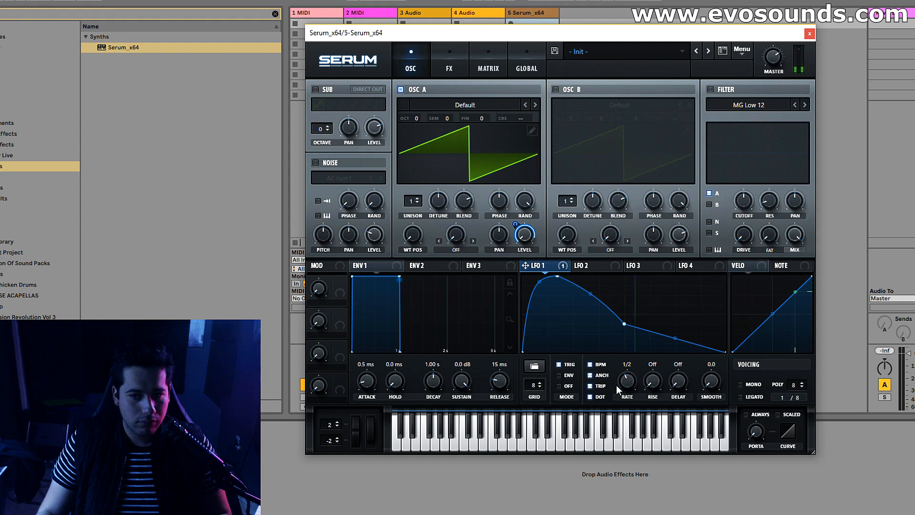
Turn off LFO 1's triplet and dotted timing and set its rate to 1/32
click(598, 387)
click(594, 394)
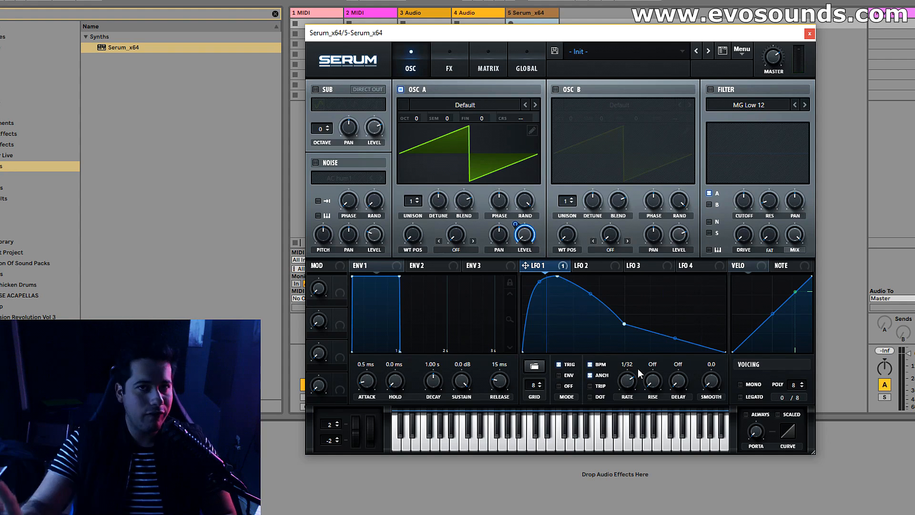
Set LFO 1's rise time to one bar
drag(652, 380, 653, 352)
drag(656, 318, 659, 305)
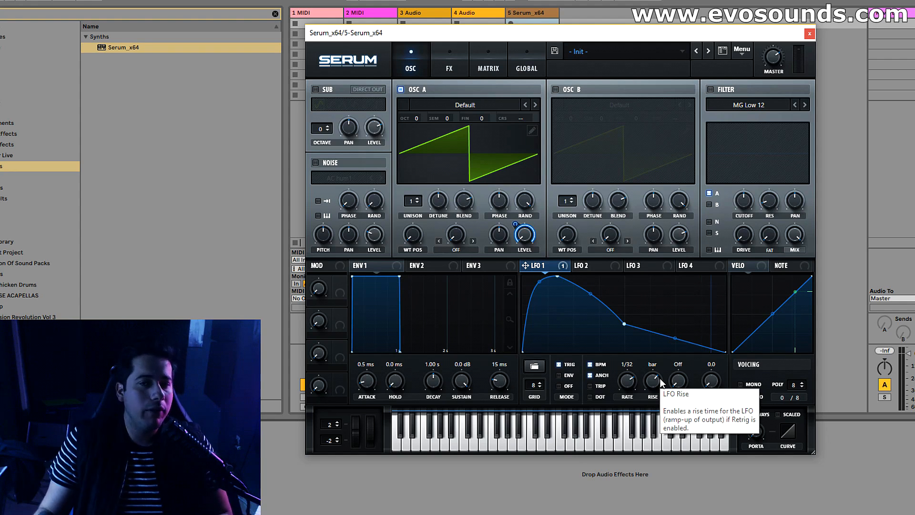
mouse_move(513, 226)
mouse_down()
mouse_move(512, 249)
mouse_move(513, 218)
mouse_up()
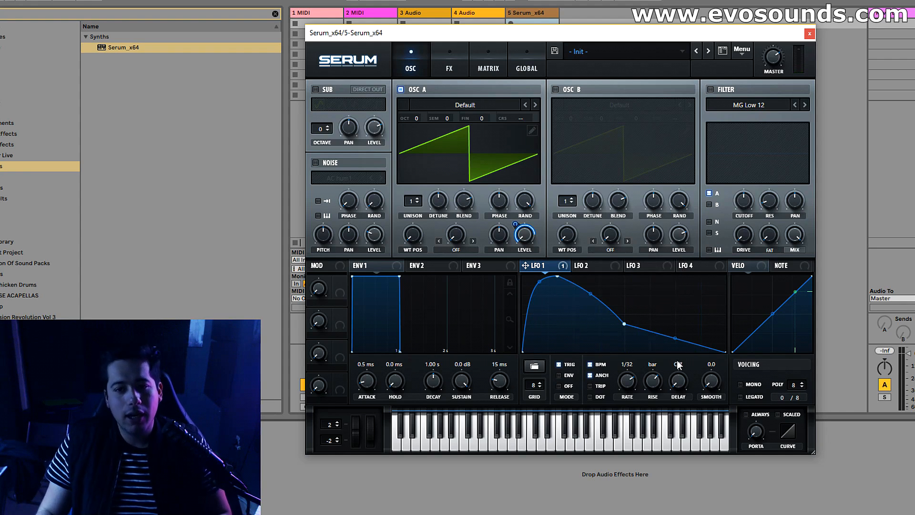
Turn off LFO 1's rise and try delay times of 1/4 and one bar while playing a note
drag(680, 370, 683, 356)
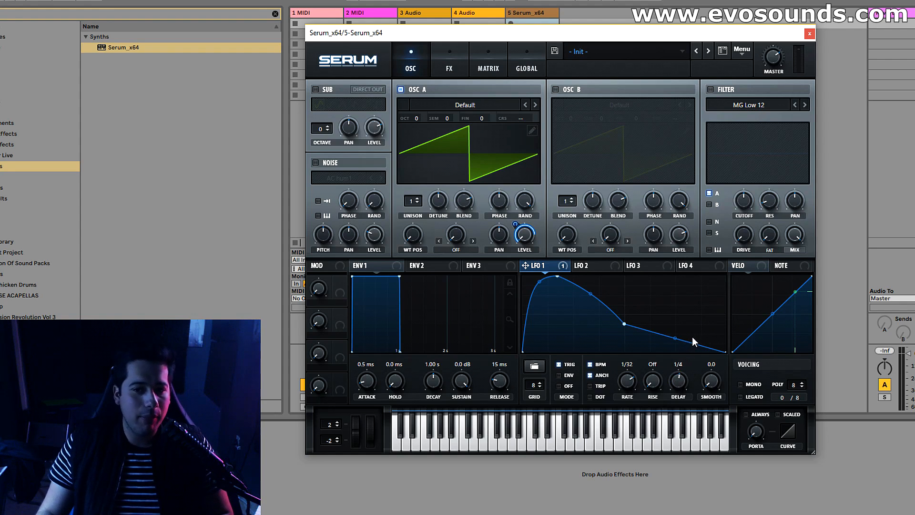
mouse_move(696, 336)
mouse_down()
mouse_move(686, 337)
mouse_move(696, 325)
mouse_up()
key(f)
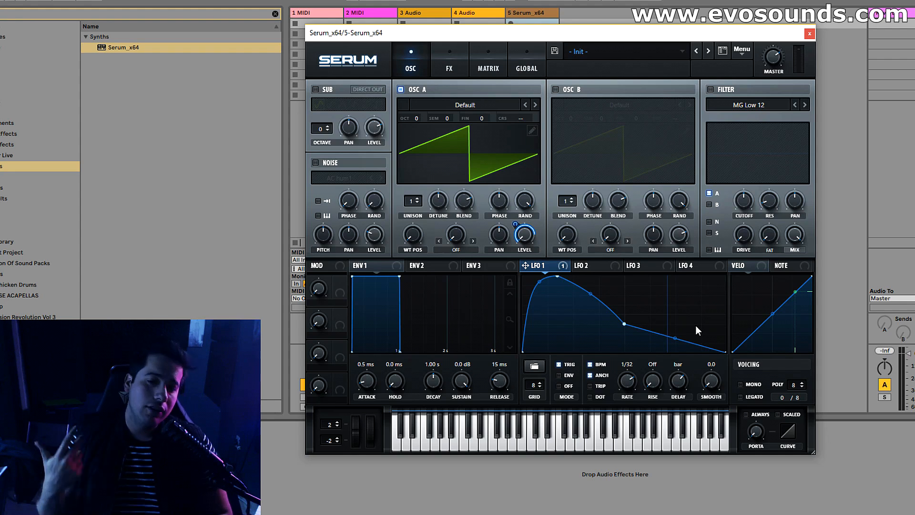
Turn off LFO 1's delay, then try a smooth amount of 85.1 and reset it to 0.0
drag(682, 380, 574, 496)
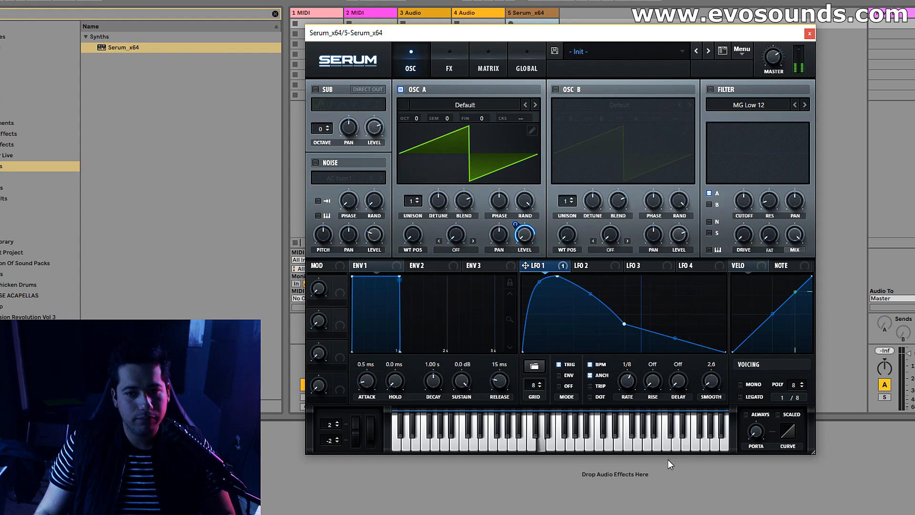
mouse_move(710, 391)
mouse_down()
mouse_move(714, 377)
mouse_move(710, 394)
mouse_up()
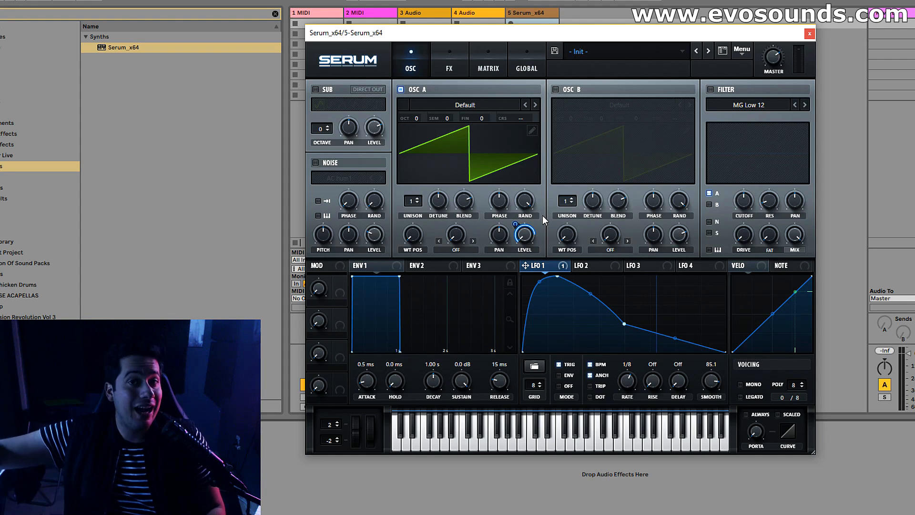
double_click(698, 397)
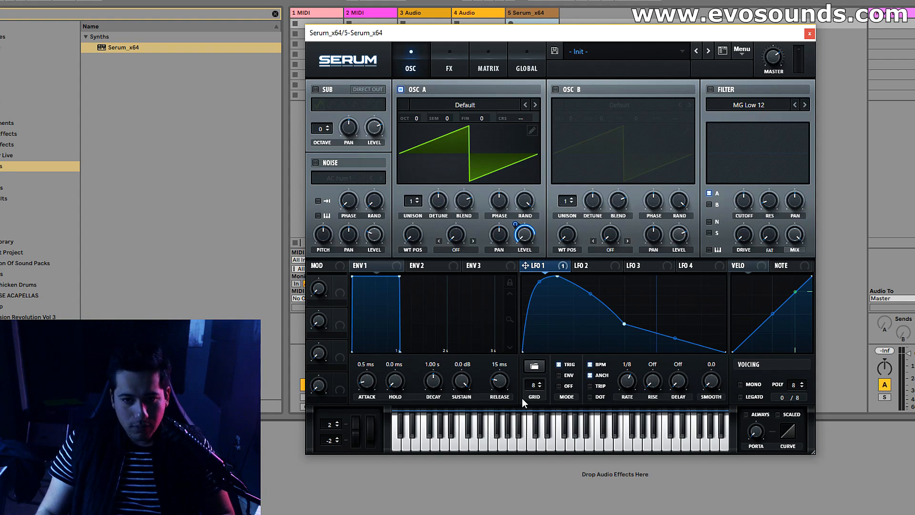
Load the basic saw up shape into LFO 1
click(534, 366)
mouse_move(567, 376)
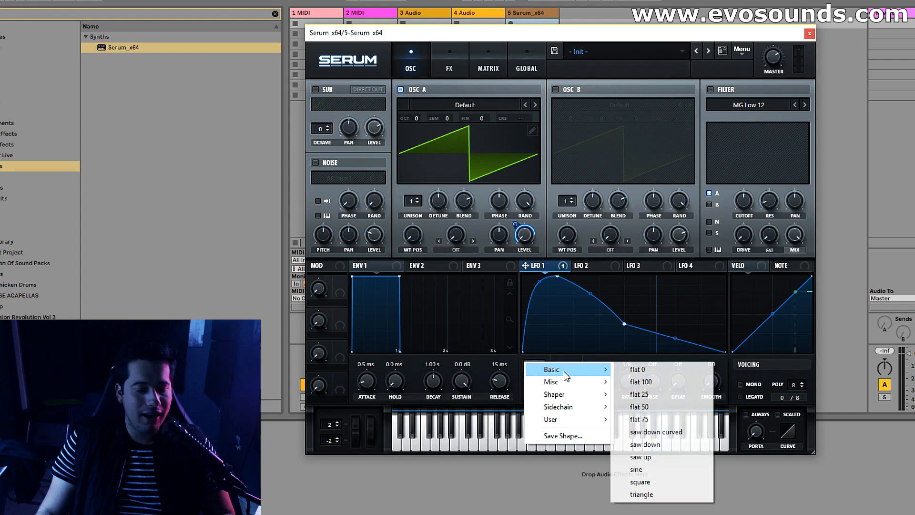
click(663, 454)
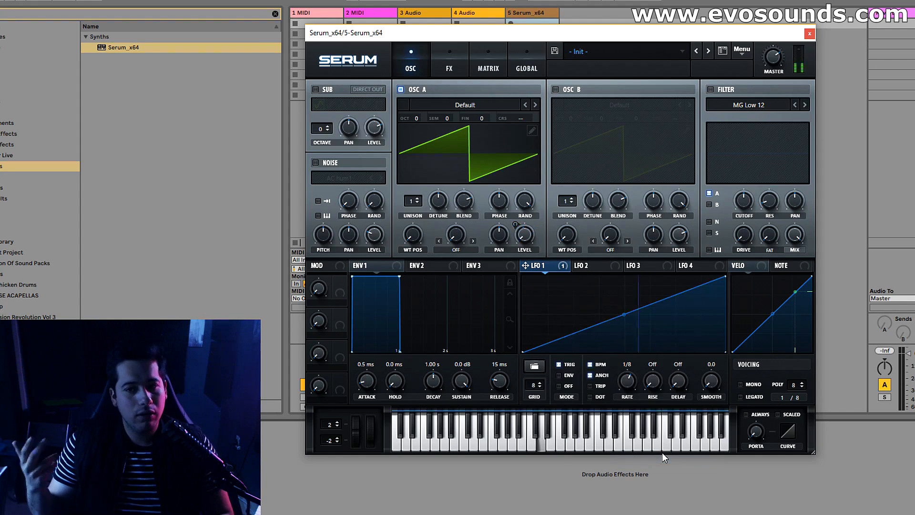
Browse the Basic and Misc LFO shapes, then open the Save Shape dialog and close it without saving
click(534, 367)
mouse_move(567, 370)
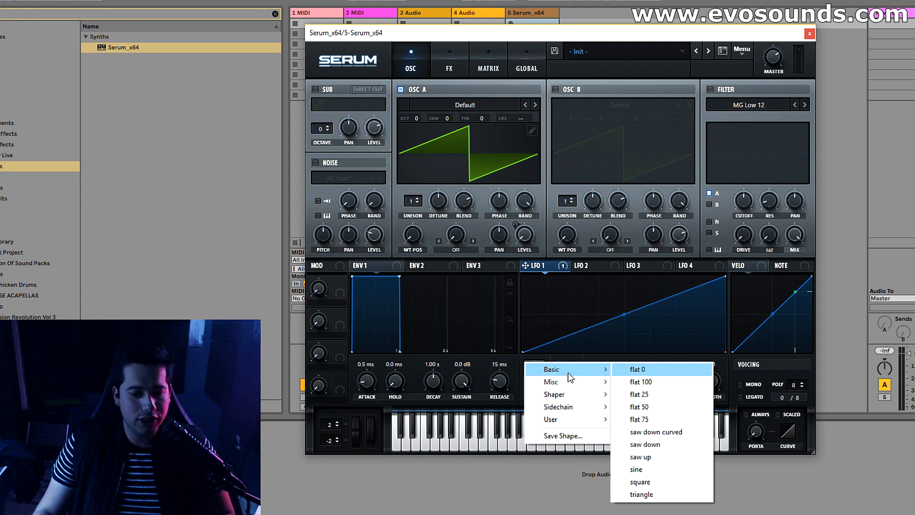
mouse_move(591, 395)
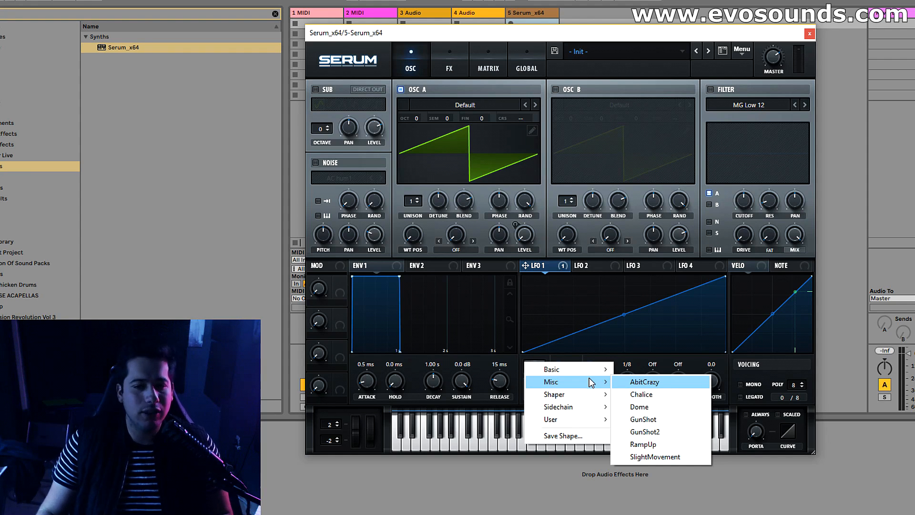
click(579, 434)
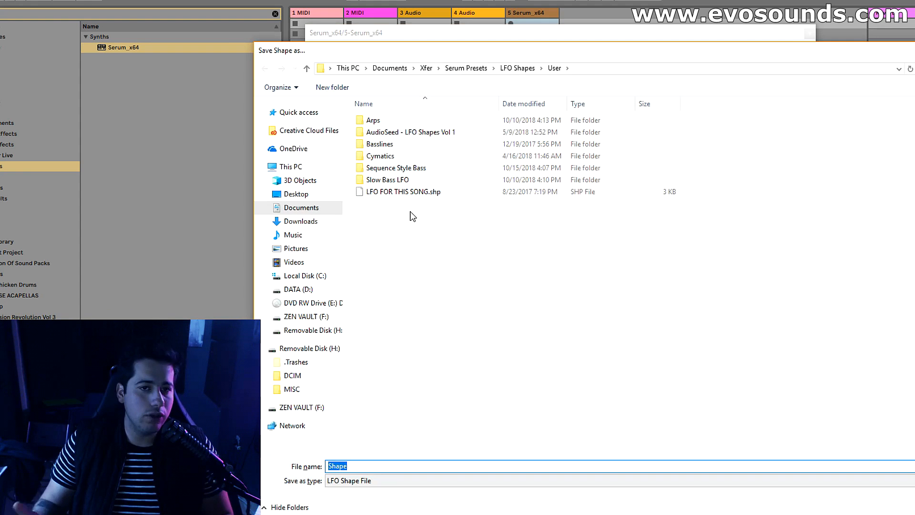
click(913, 507)
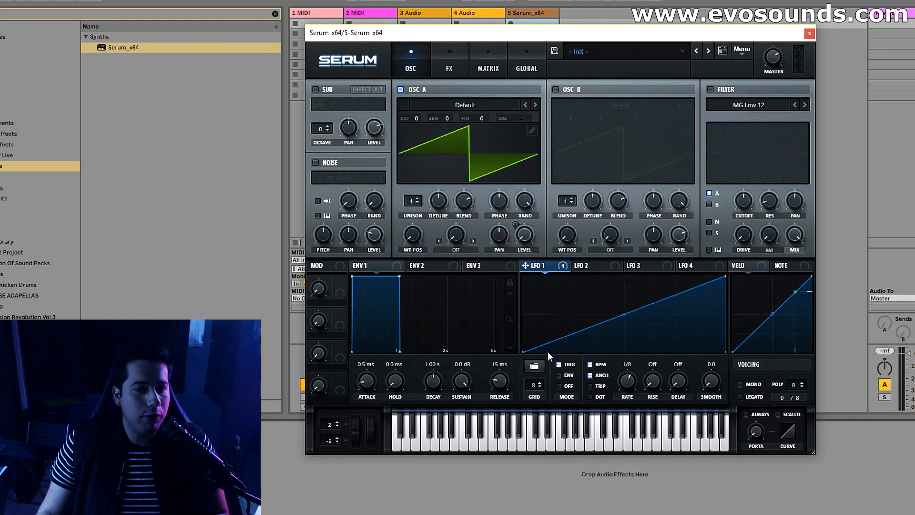
Browse the User LFO shape folders, load a stepped shape from Arps into LFO 1 and set its rate to one bar
click(534, 366)
mouse_move(568, 419)
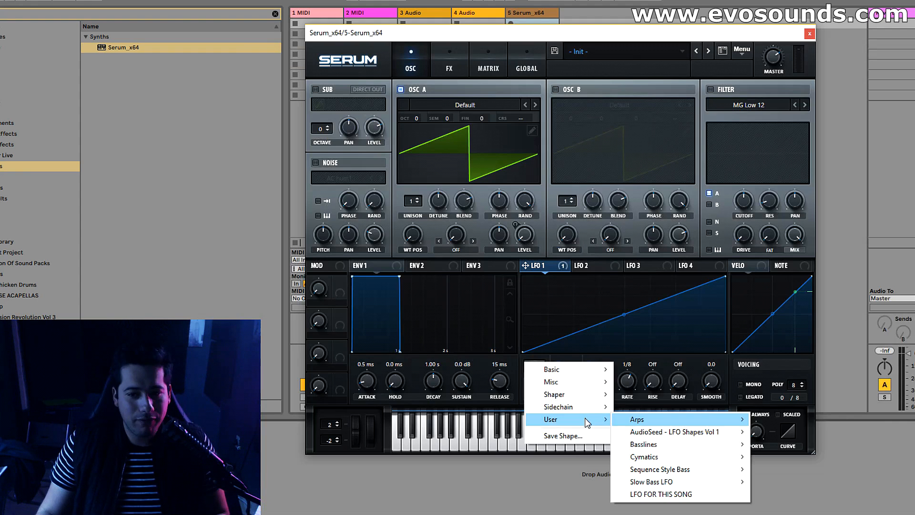
mouse_move(668, 435)
mouse_move(806, 433)
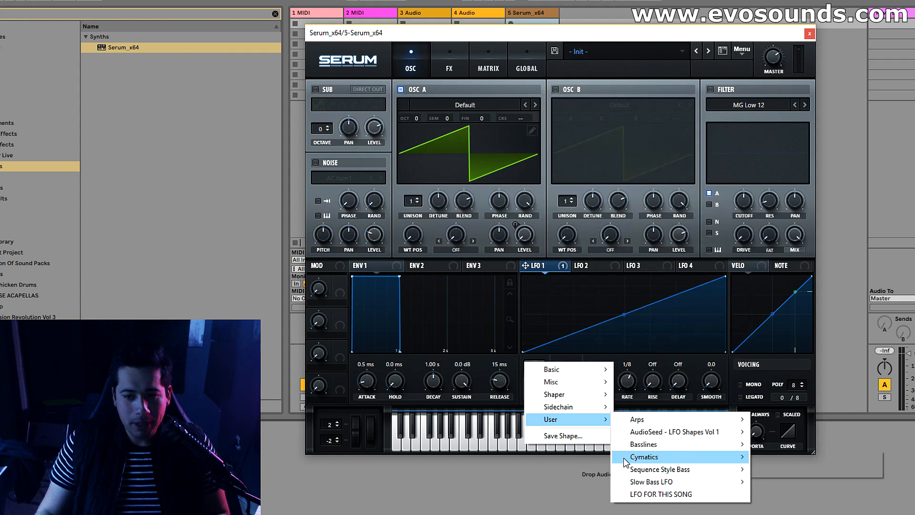
mouse_move(624, 457)
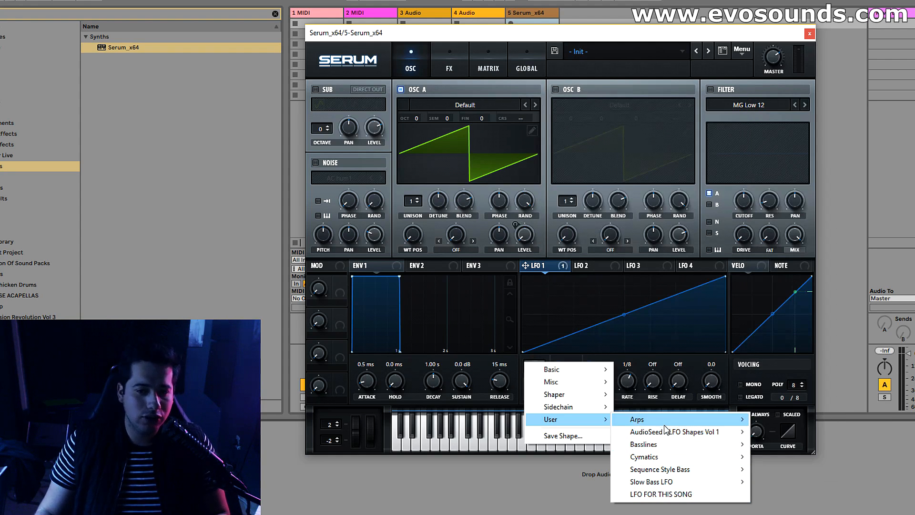
click(787, 354)
drag(628, 377, 622, 388)
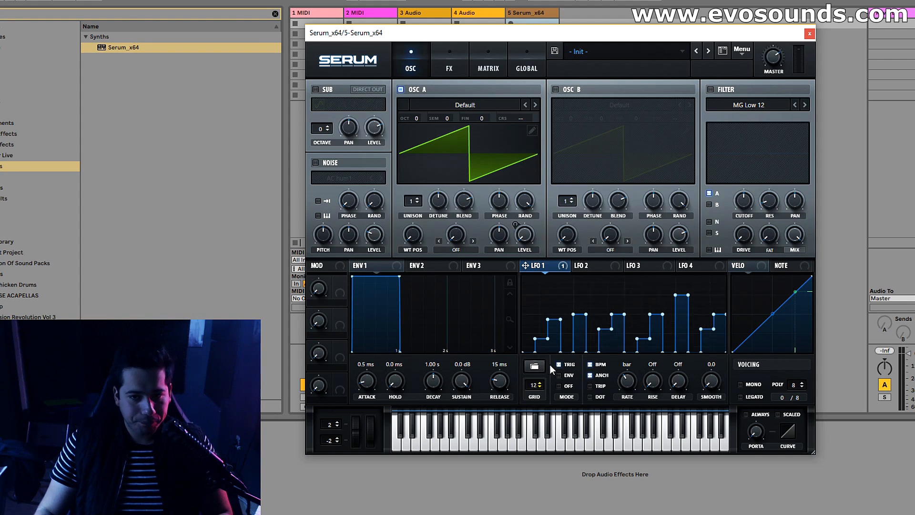
Initialize the preset and move LFO 1's peak to the start of the cycle to form a falling ramp
click(742, 49)
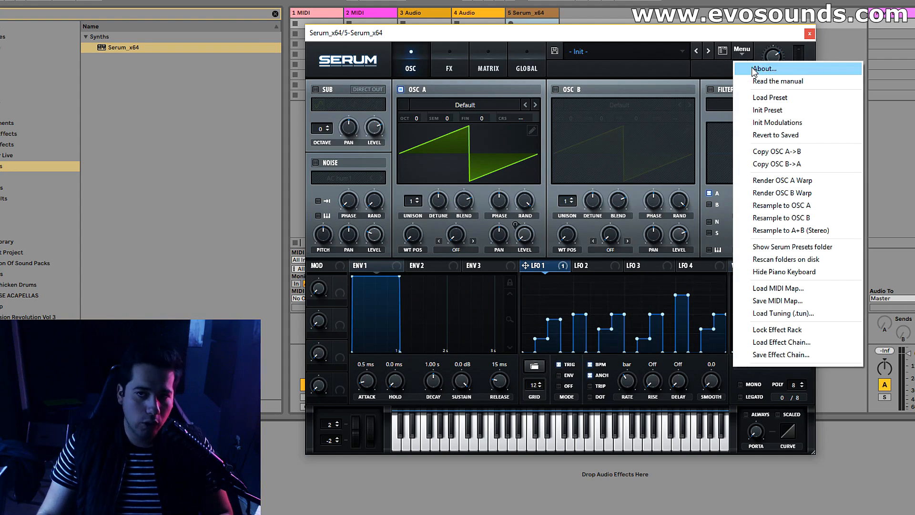
click(778, 112)
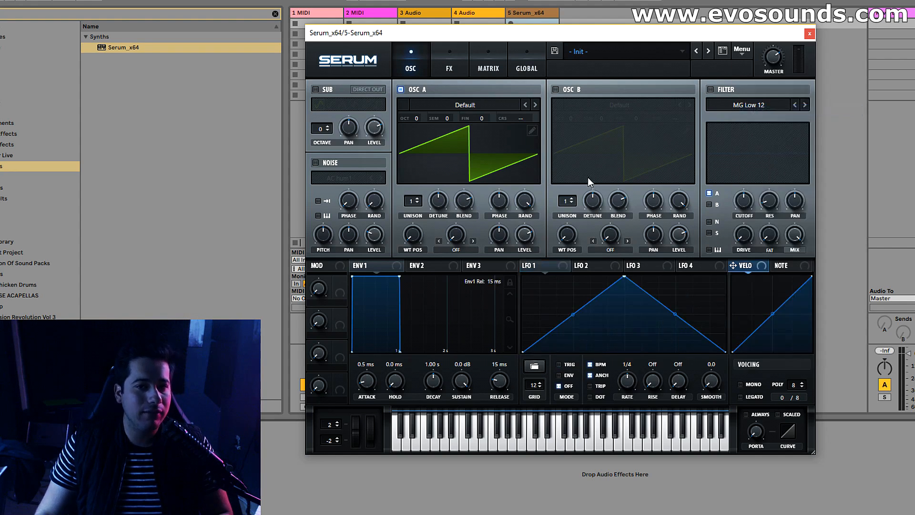
drag(625, 276, 504, 257)
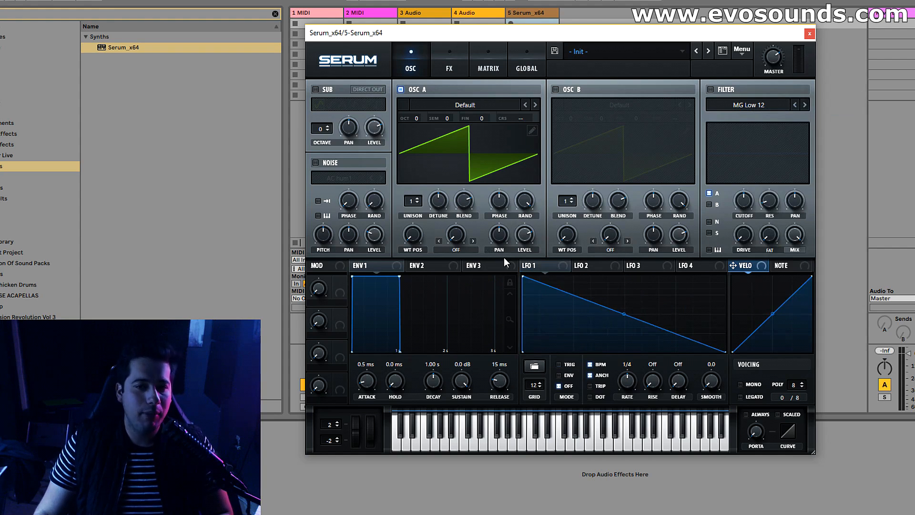
Add a point that drops LFO 1 to zero near the cycle's start, and assign LFO 1 to OSC A's level
double_click(573, 293)
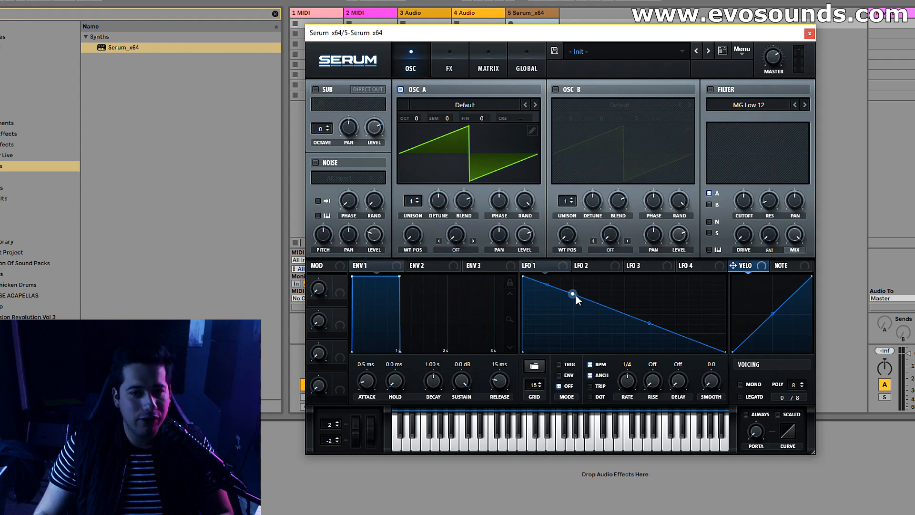
drag(574, 296, 536, 363)
key(s)
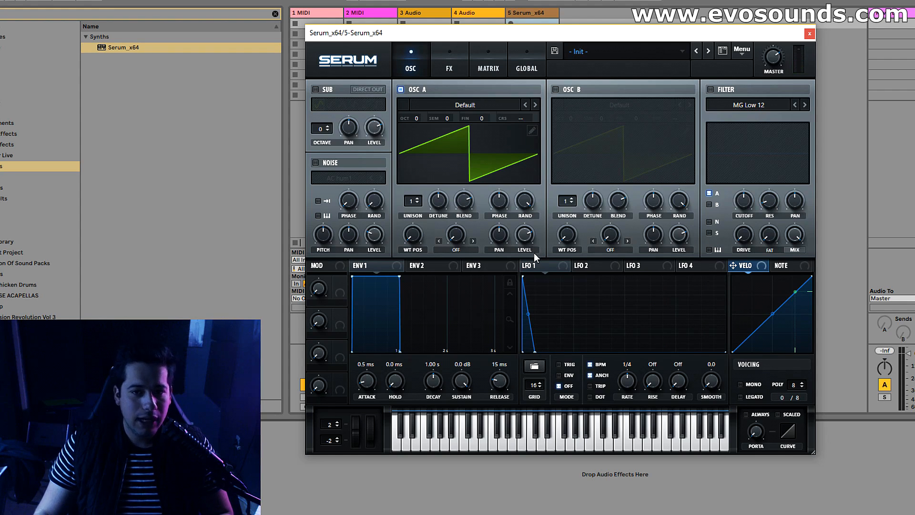
drag(536, 266, 525, 235)
Draw four equal falling sawtooth ramps across LFO 1's cycle on a grid of 8
drag(535, 351, 573, 352)
double_click(575, 284)
drag(576, 285, 574, 275)
double_click(611, 300)
drag(611, 300, 626, 354)
double_click(640, 279)
drag(640, 280, 625, 275)
double_click(662, 303)
drag(662, 302, 679, 354)
double_click(690, 282)
drag(690, 283, 676, 276)
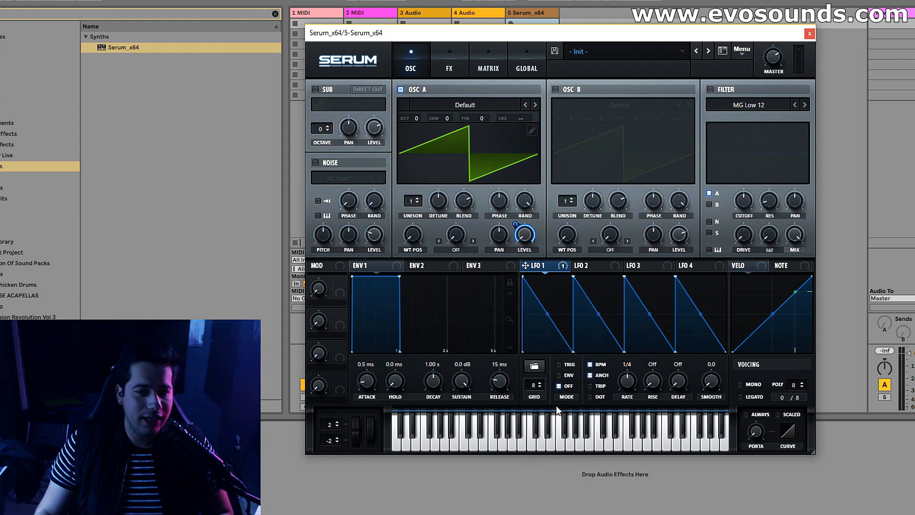
Initialize the preset again, turn LFO 1 into a single falling ramp and assign it to OSC A's level
click(743, 50)
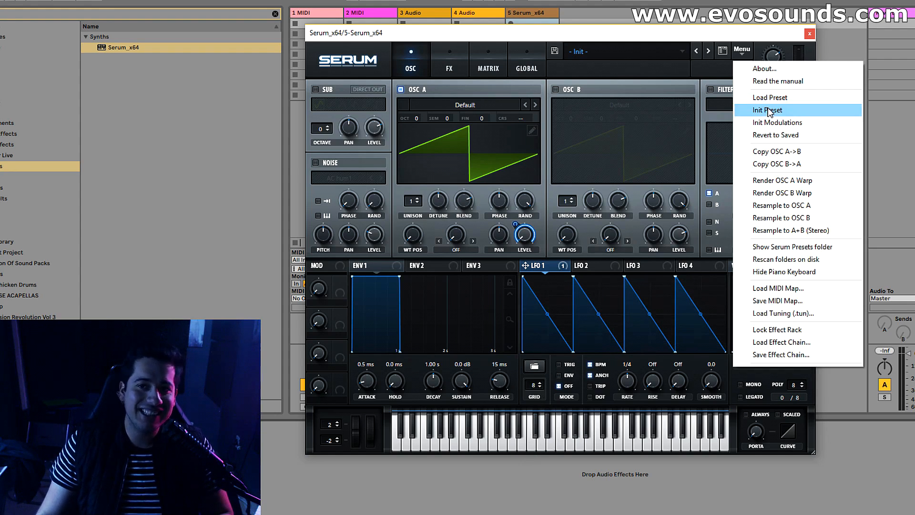
click(763, 112)
drag(633, 274, 523, 276)
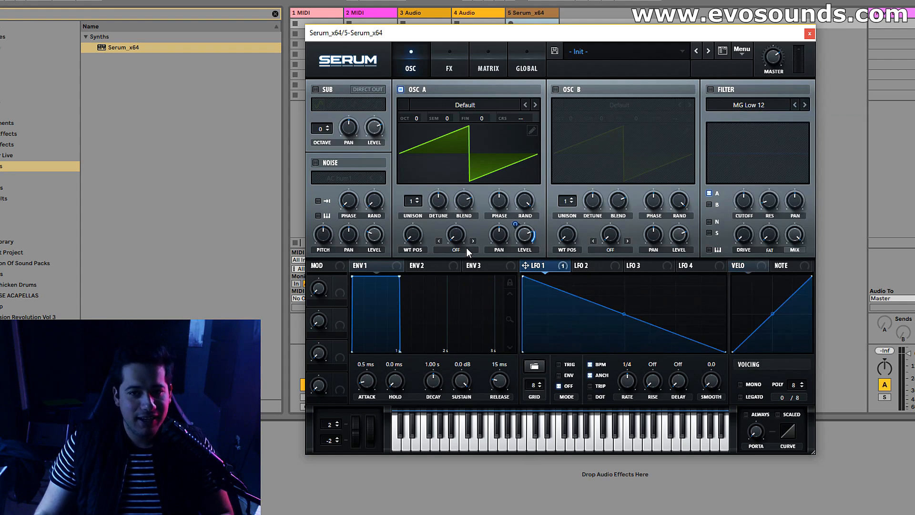
Shape the first half of LFO 1's cycle into two steep falling ramps and start a third at the midpoint
double_click(572, 304)
drag(572, 304, 573, 385)
double_click(594, 350)
drag(594, 351, 572, 267)
double_click(615, 333)
drag(615, 332, 627, 368)
double_click(640, 333)
drag(640, 334, 621, 262)
drag(627, 353, 624, 353)
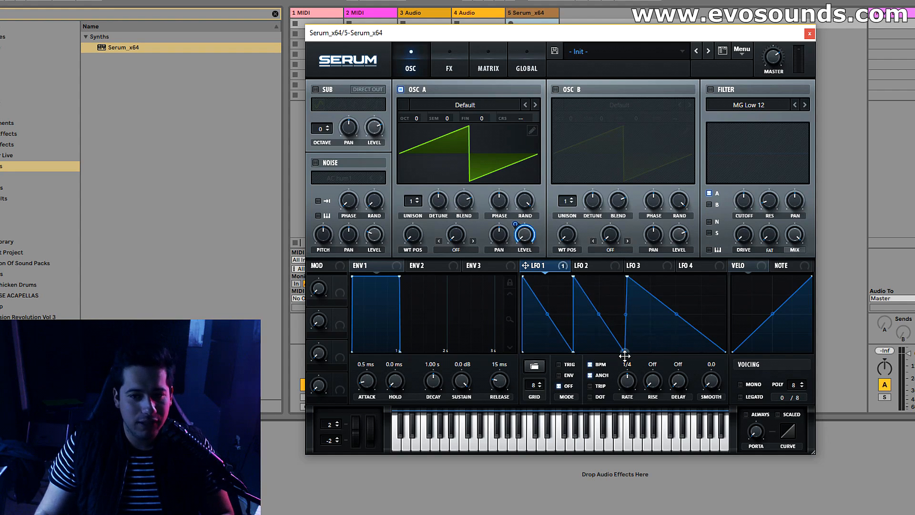
End LFO 1's third ramp at three quarters of the cycle and add a fourth falling ramp after it
double_click(660, 306)
drag(661, 307, 683, 367)
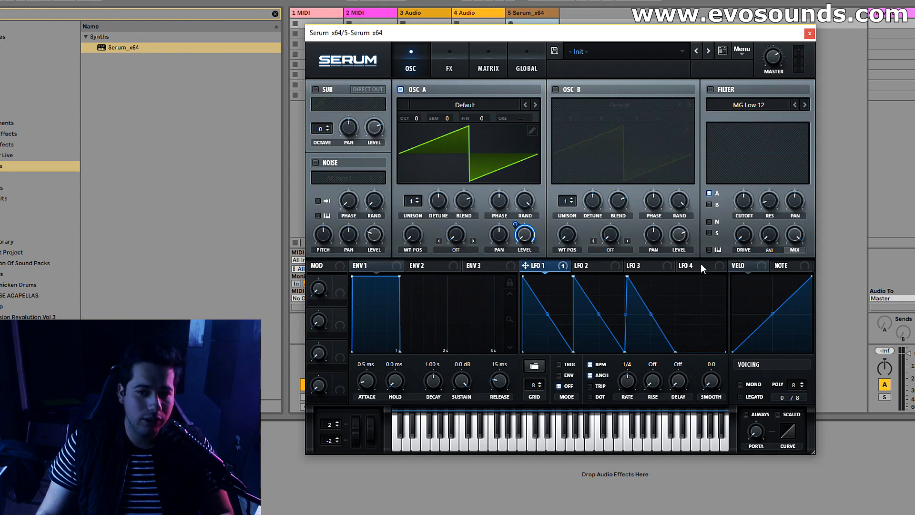
drag(703, 313, 676, 277)
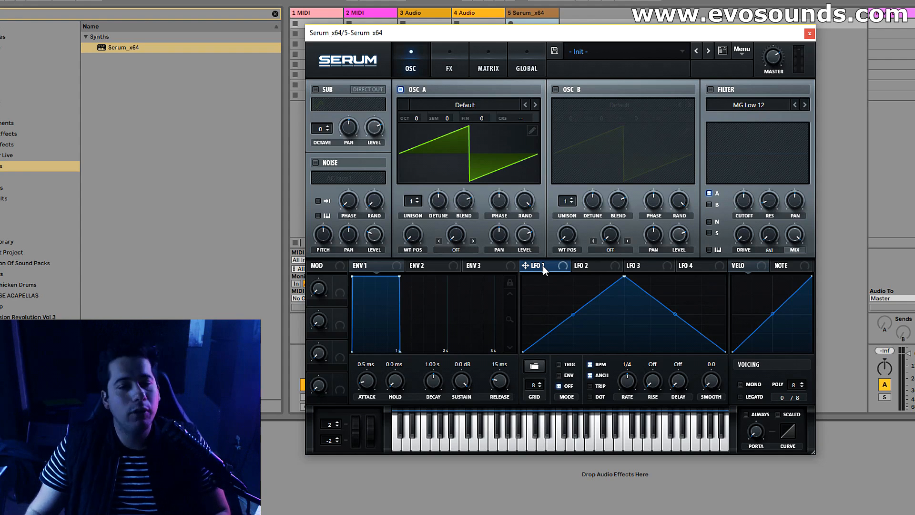
Load the digital FMFM wavetable into OSC A and set its octave to -3
click(456, 108)
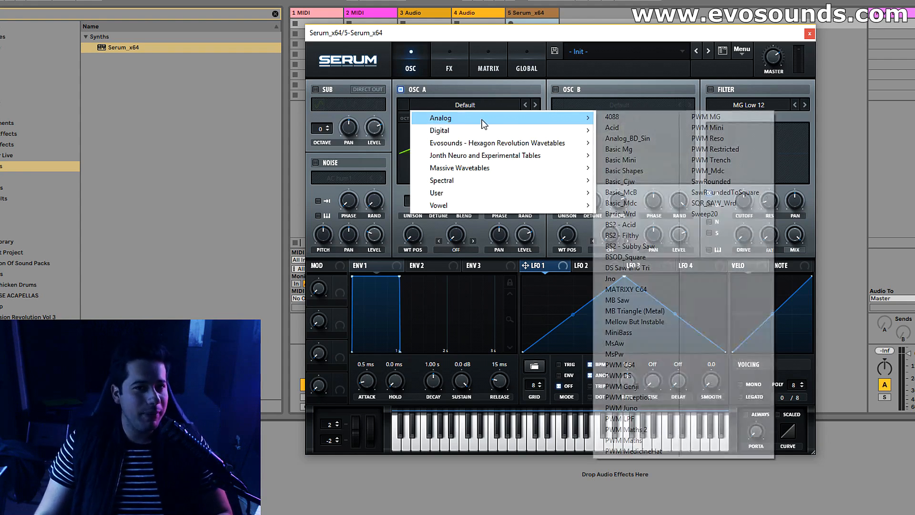
mouse_move(487, 129)
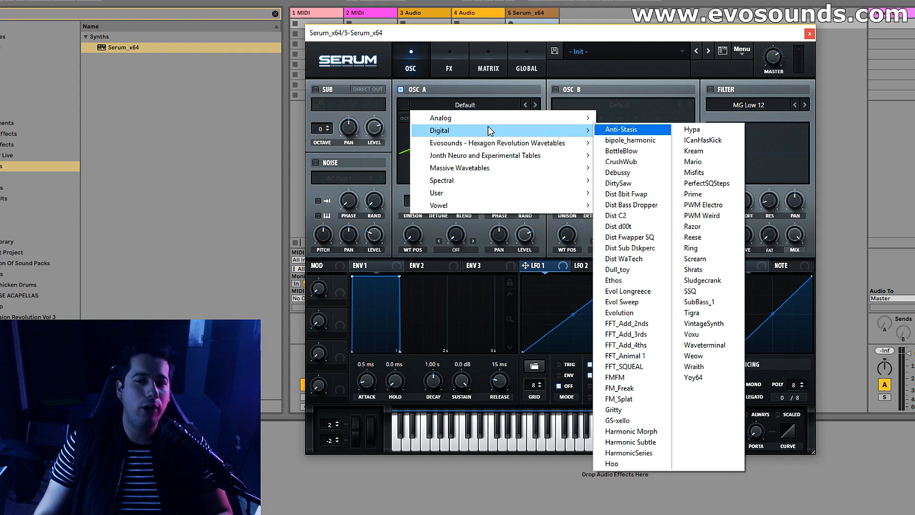
click(660, 377)
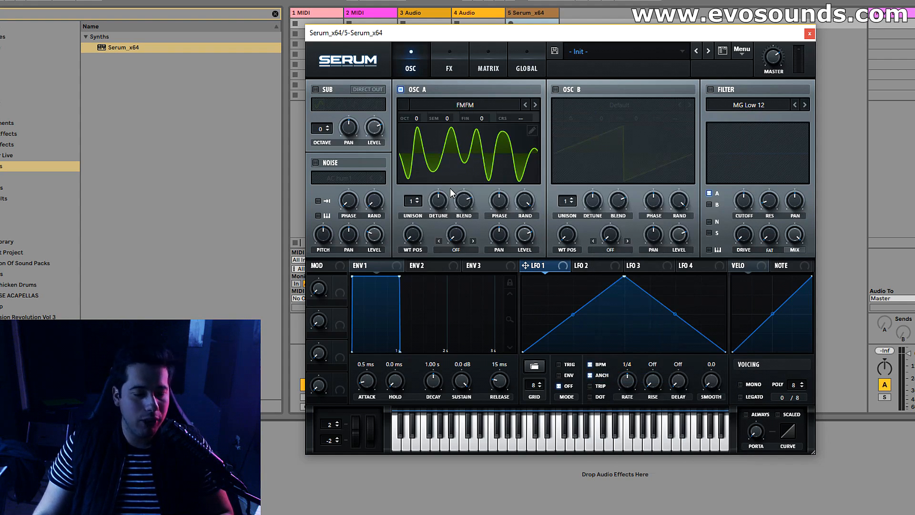
drag(418, 118, 403, 159)
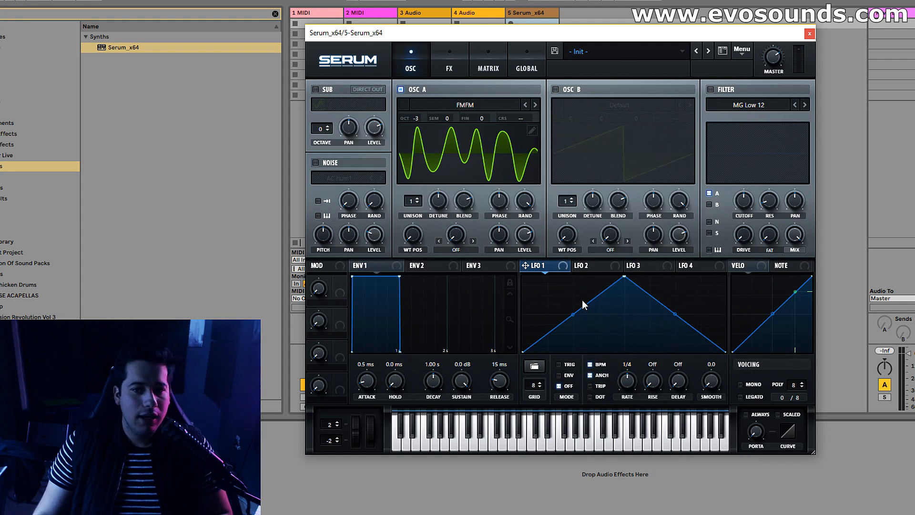
Move LFO 1's peak to a quarter of the cycle, bow both slopes outward and assign LFO 1 to OSC A's wavetable position
drag(625, 277, 570, 271)
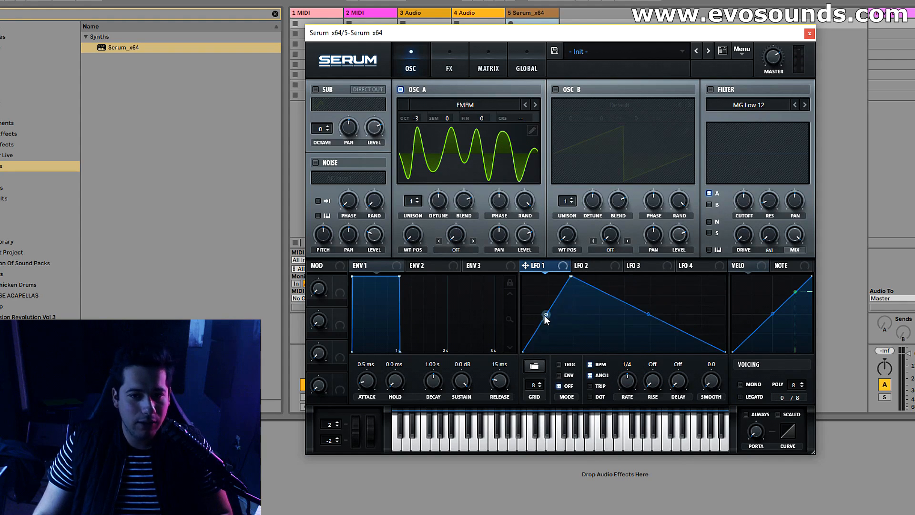
drag(648, 314, 559, 281)
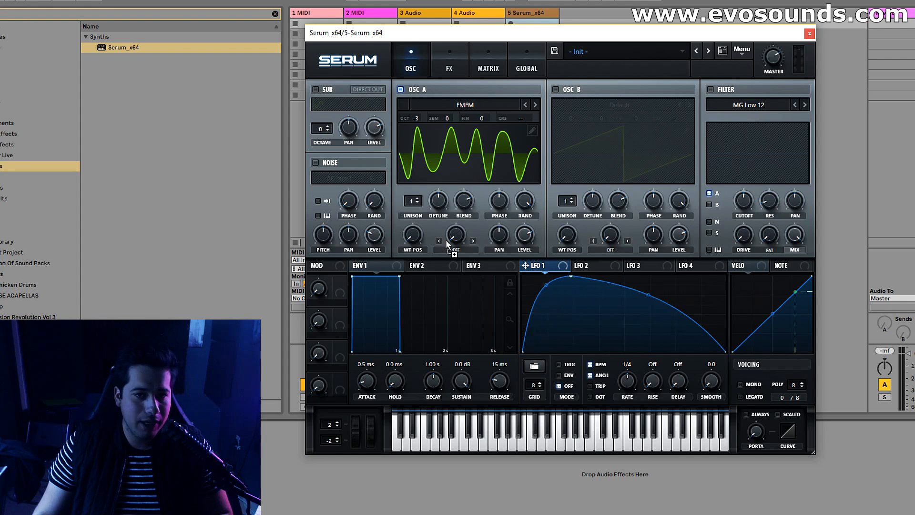
drag(414, 237, 402, 233)
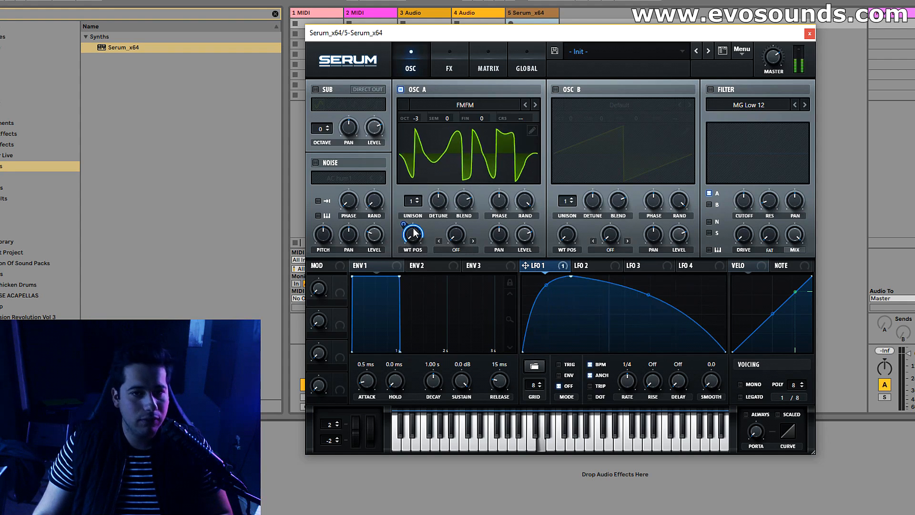
Move LFO 1's peak slightly earlier in the cycle and set its mode to TRIG
mouse_move(569, 277)
mouse_down()
mouse_move(616, 265)
mouse_move(558, 276)
mouse_up()
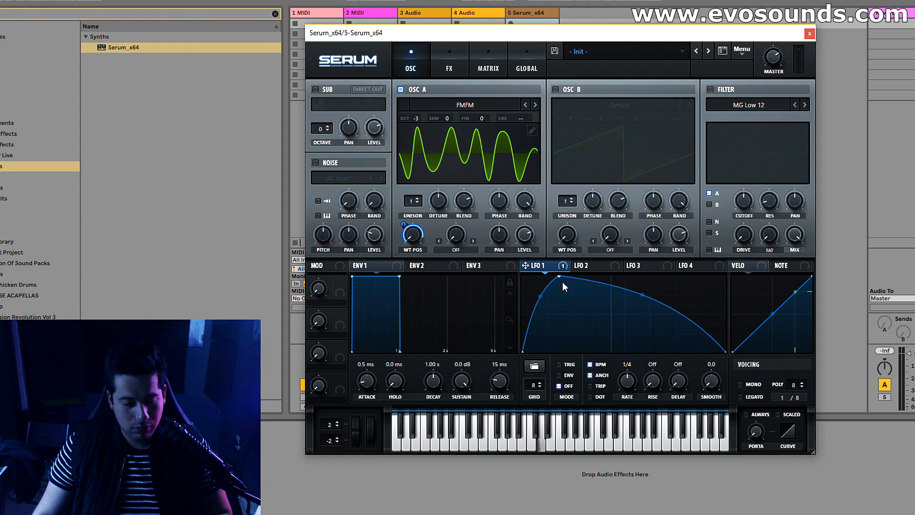
click(568, 365)
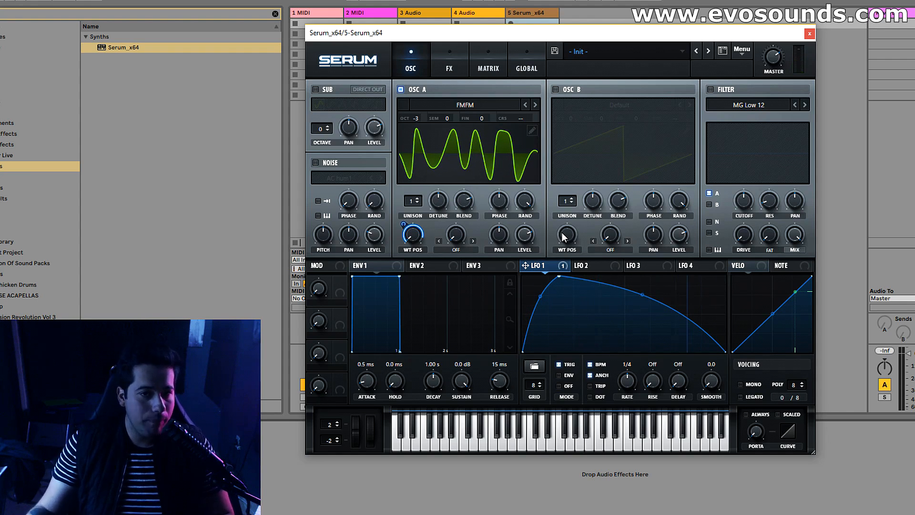
Enable the filter on OSC A and assign LFO 1 to its cutoff
click(712, 91)
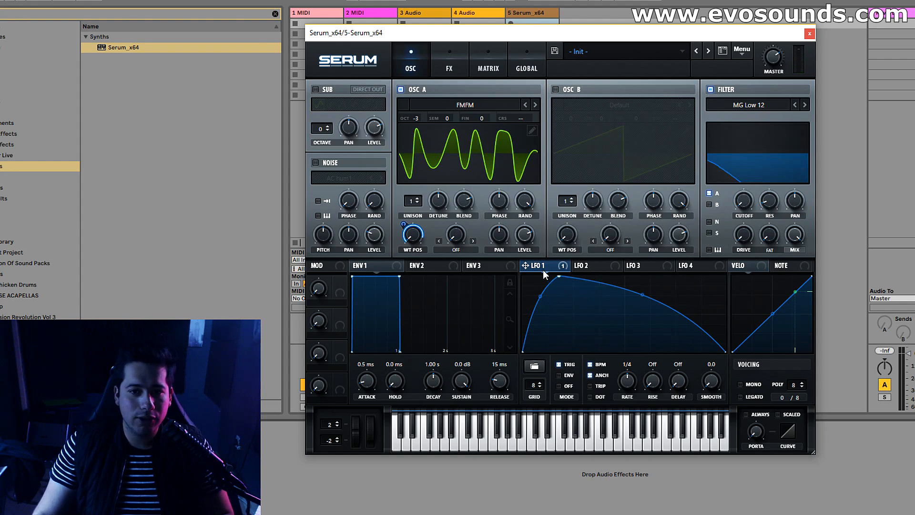
drag(742, 206, 768, 172)
drag(748, 233, 735, 196)
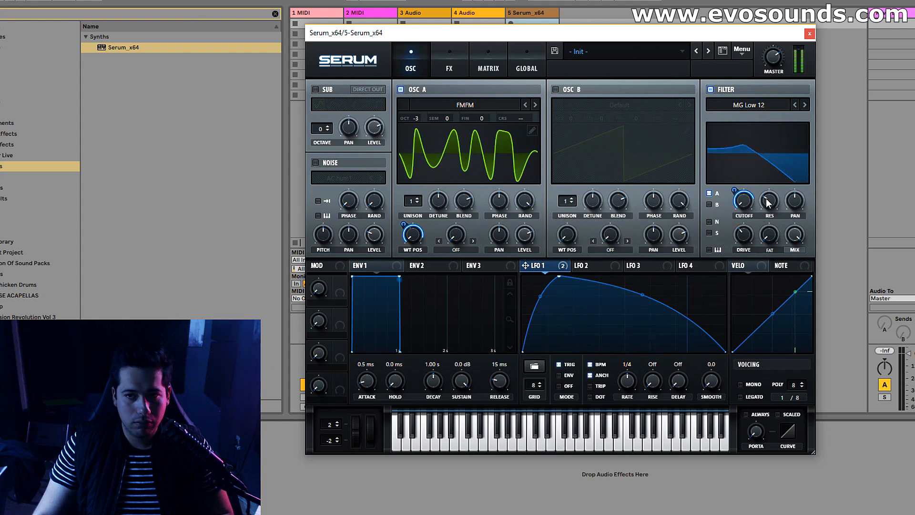
Try OSC A with 2 unison voices and the FM_Splat and Gritty wavetables, then return to a single voice
click(418, 198)
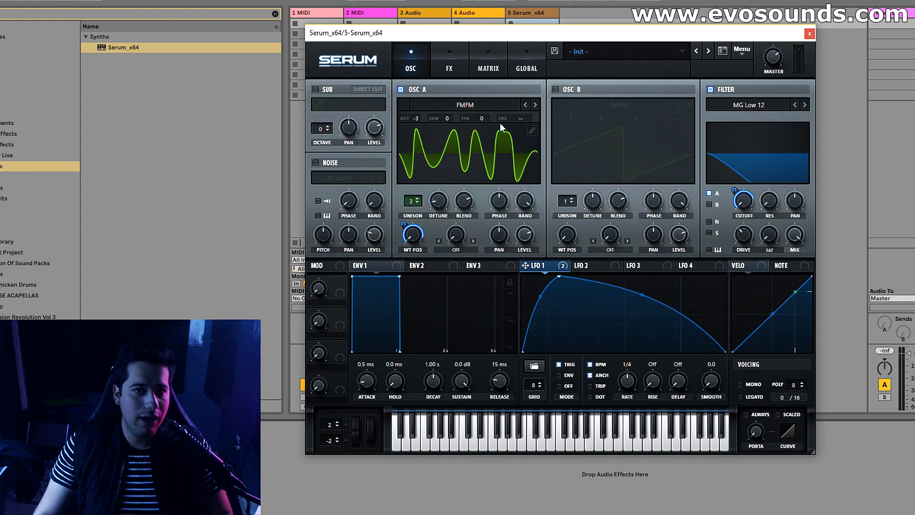
click(536, 105)
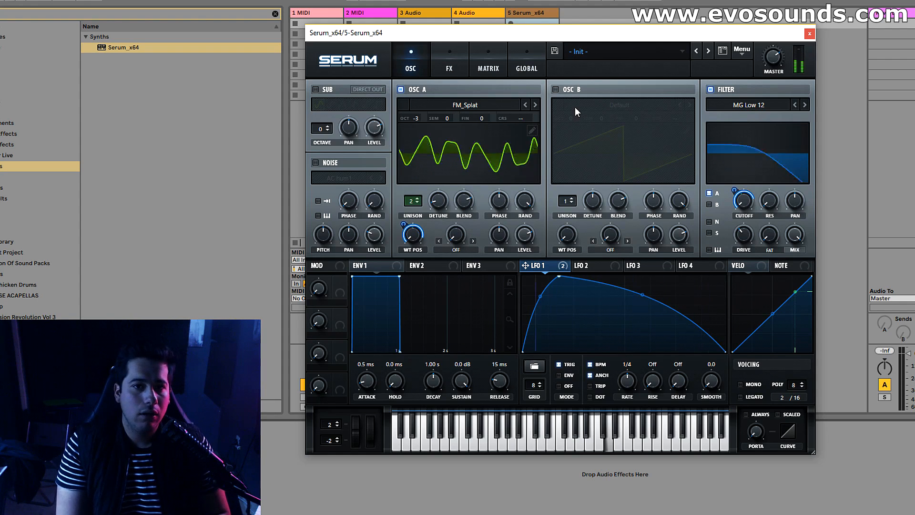
click(536, 104)
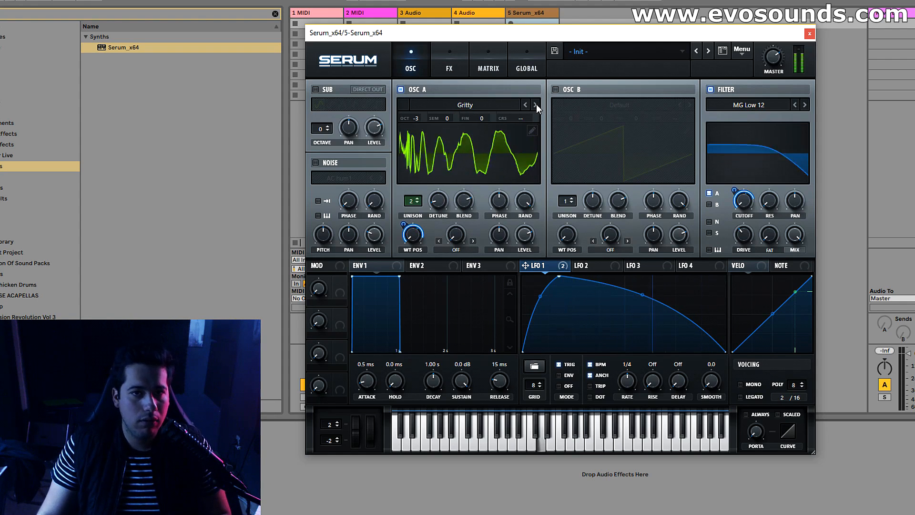
click(417, 203)
Load the spectral Squelchy FM 1 [SL] wavetable into OSC A and reduce LFO 1's depth on its wavetable position
click(453, 105)
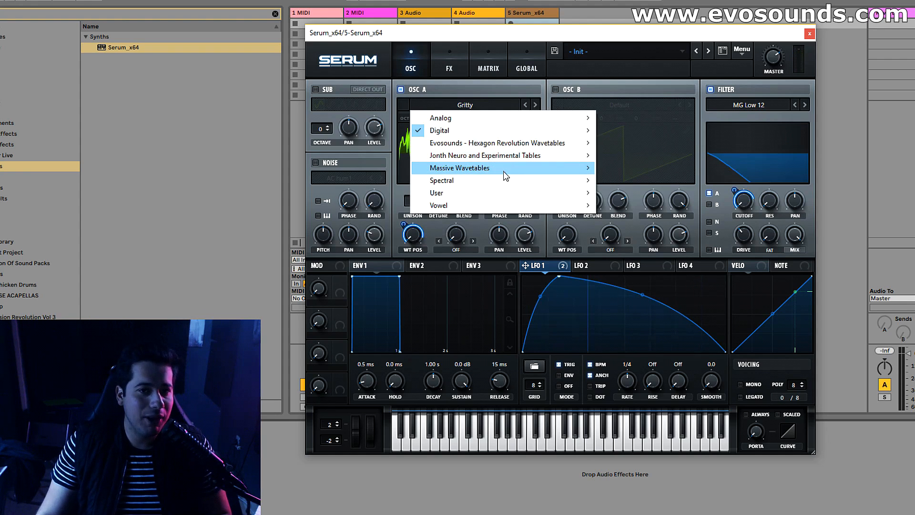
mouse_move(505, 179)
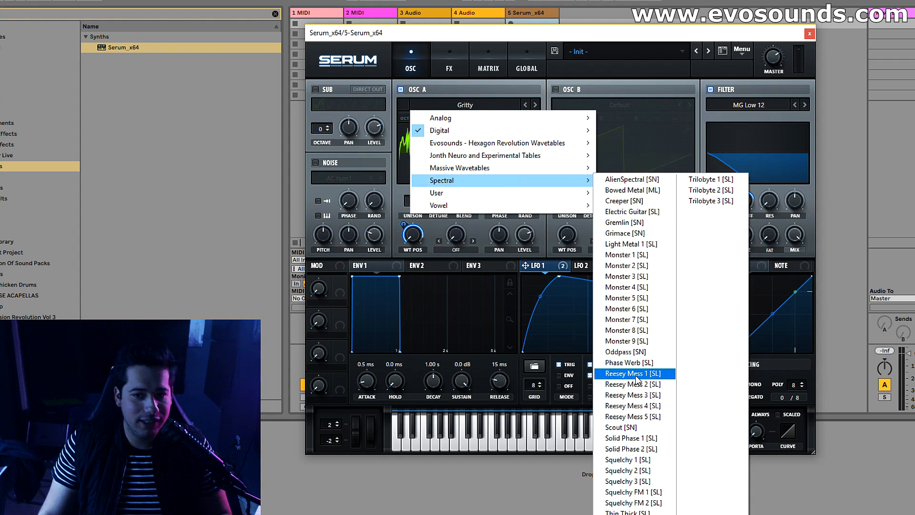
click(634, 493)
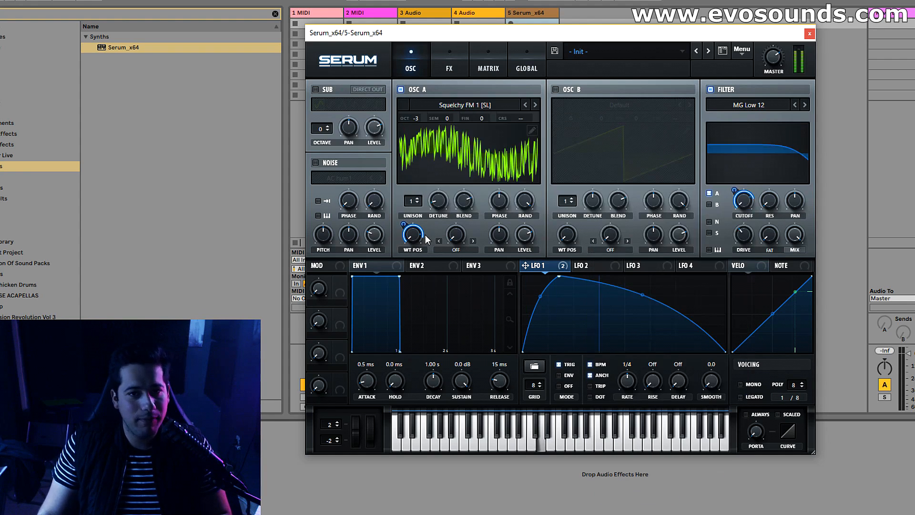
mouse_move(404, 224)
mouse_down()
mouse_move(400, 238)
mouse_move(403, 216)
mouse_move(431, 203)
mouse_move(397, 230)
mouse_move(414, 233)
mouse_move(407, 226)
mouse_up()
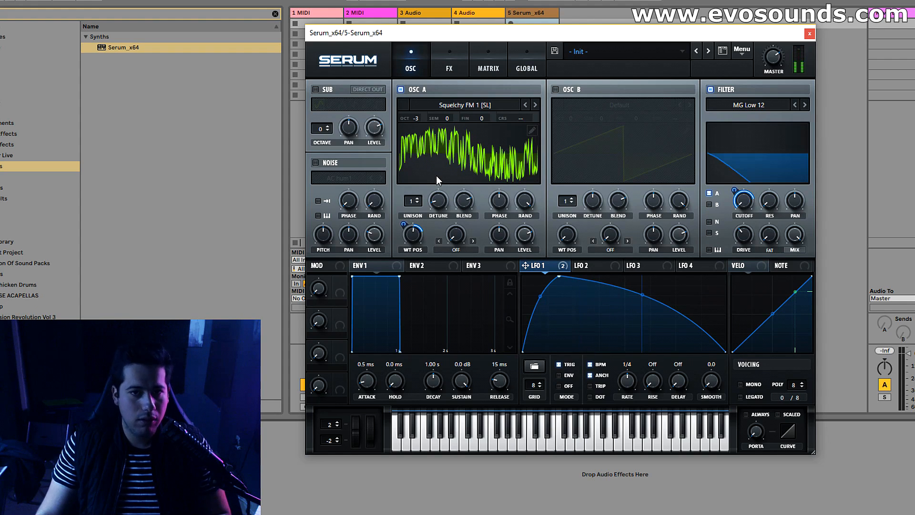
Enable OSC B, load the FFT_SQUEAL wavetable and assign LFO 1 to its wavetable position
click(556, 89)
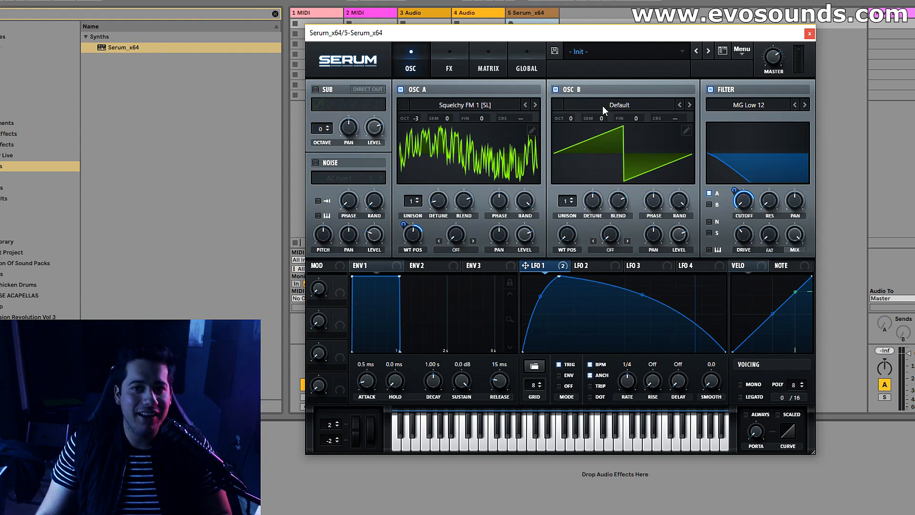
click(613, 105)
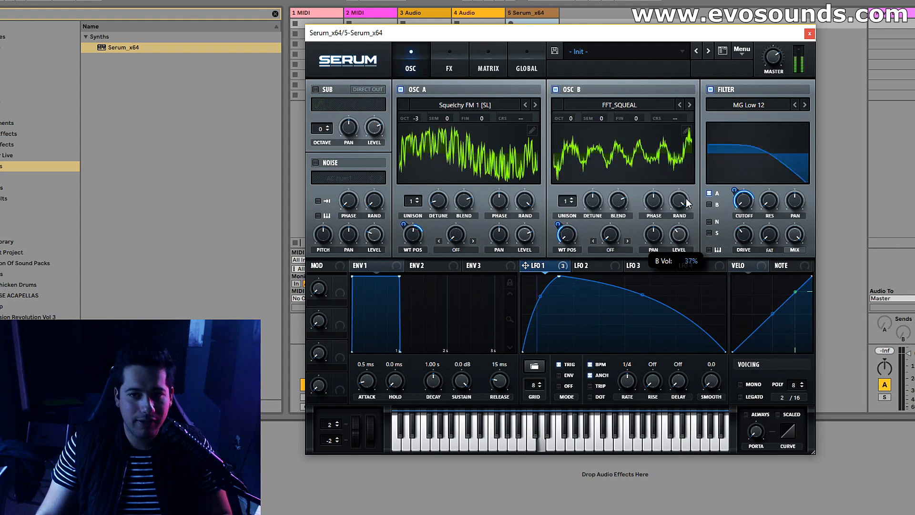
Set OSC B's octave to -3 and route OSC B through the filter
drag(572, 117, 565, 154)
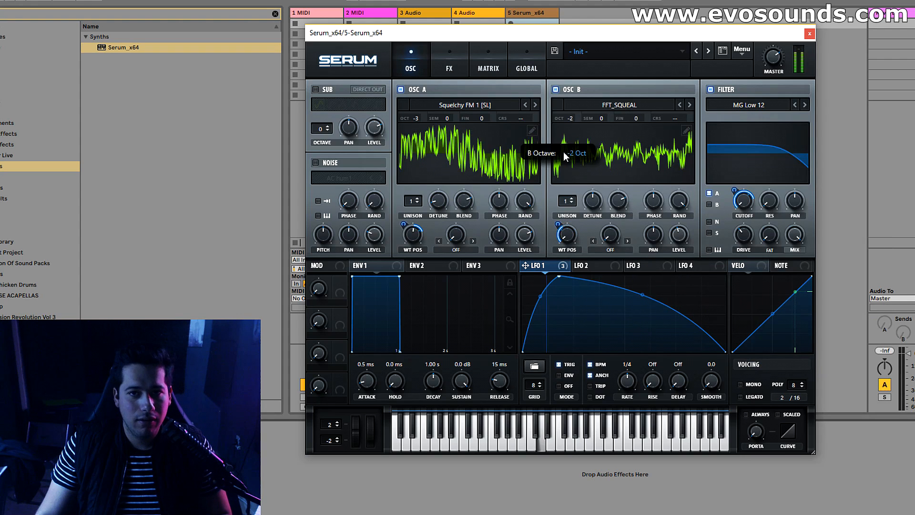
mouse_move(574, 119)
mouse_down()
mouse_move(572, 152)
mouse_move(578, 109)
mouse_up()
click(710, 204)
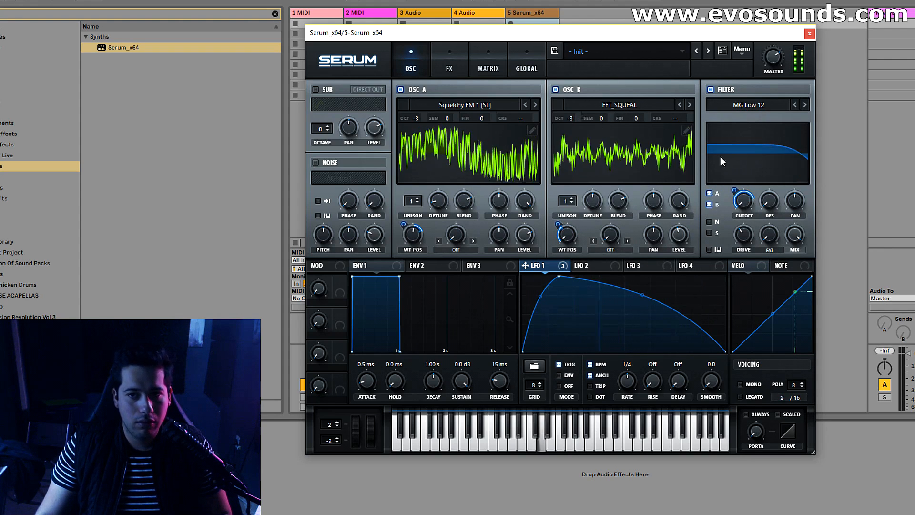
Move LFO 1's peak to the middle of the cycle and bow its rising slope further outward
drag(558, 277, 625, 276)
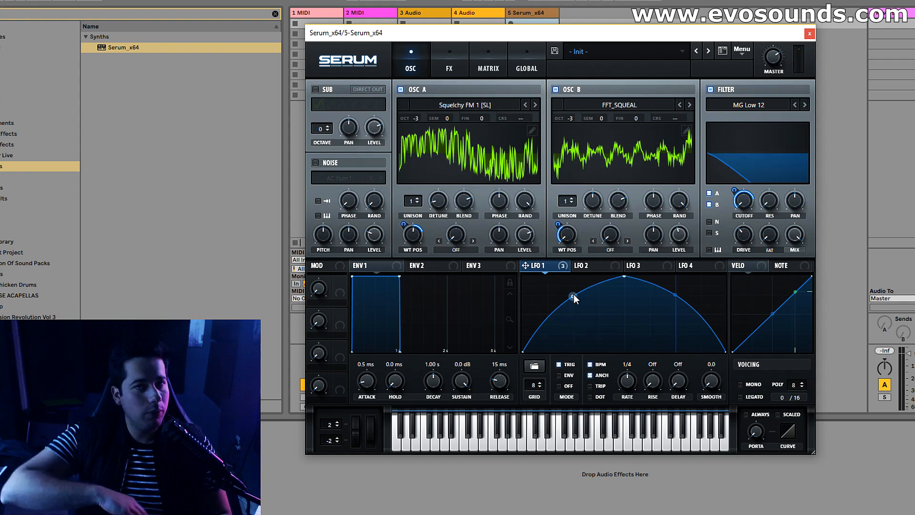
drag(574, 295, 574, 288)
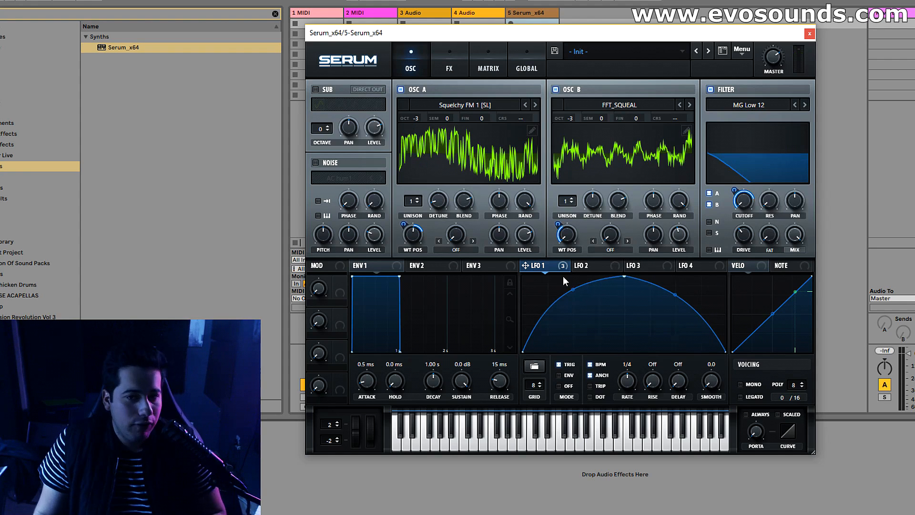
Set OSC B to 3 unison voices and octave -1, and assign LFO 1 to its unison detune
click(426, 266)
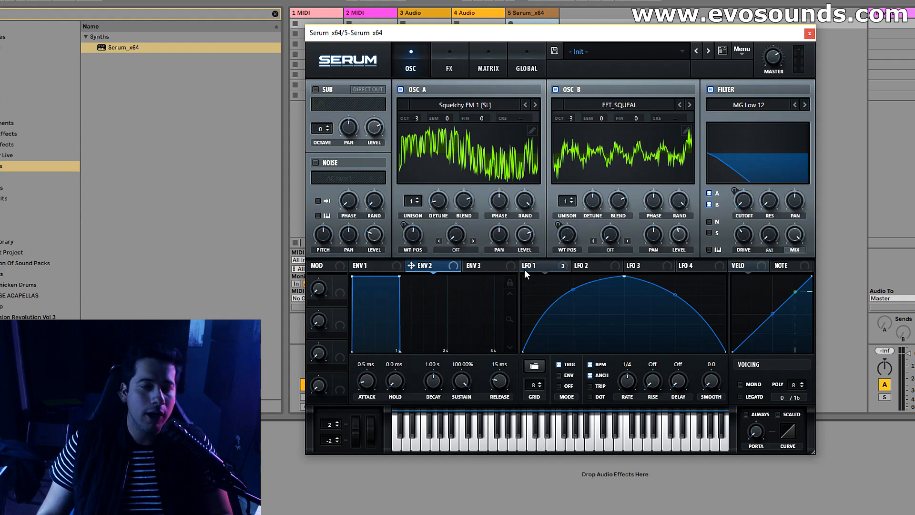
drag(569, 201, 598, 184)
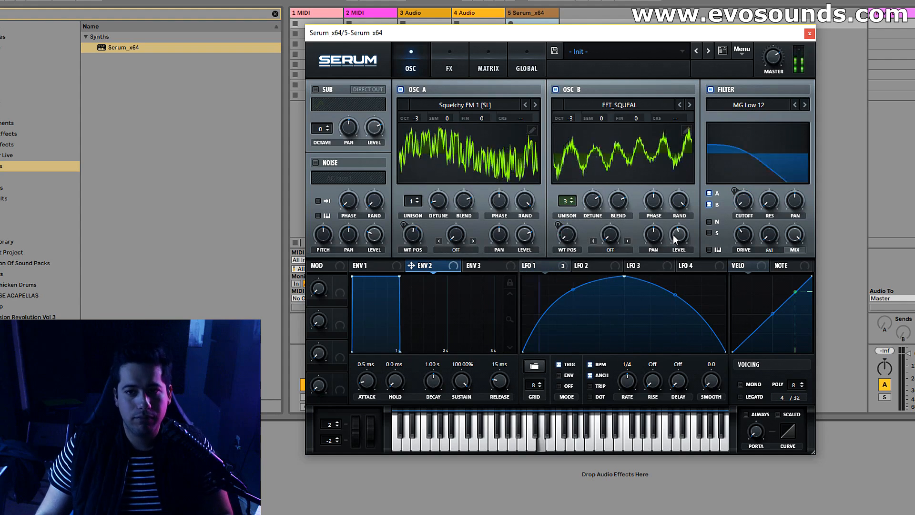
drag(577, 107, 582, 91)
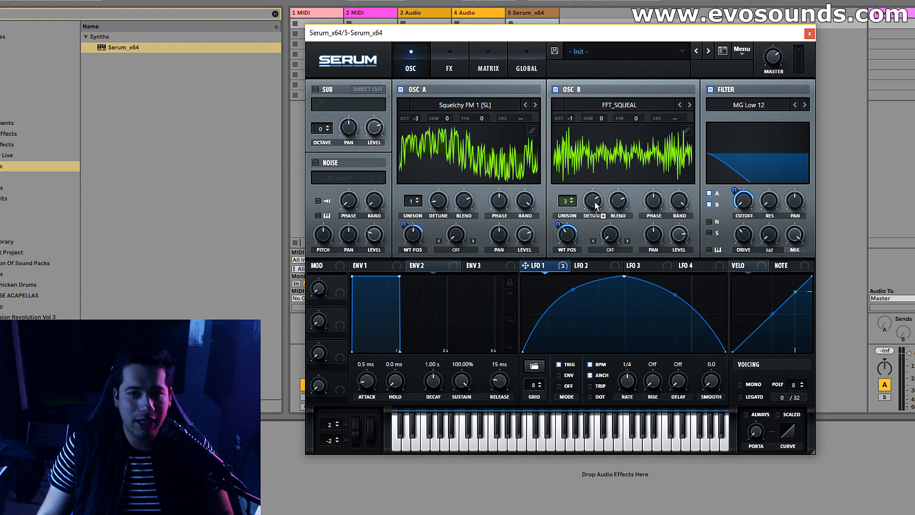
drag(597, 205, 577, 210)
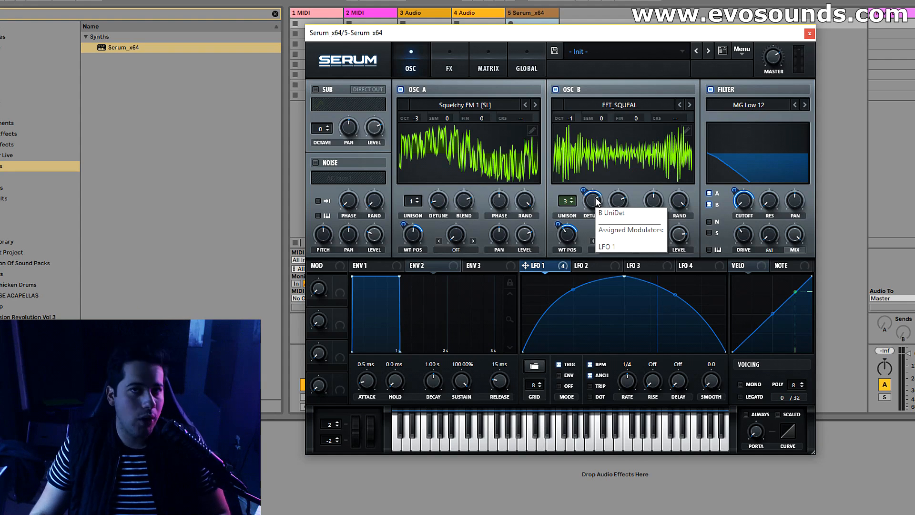
Change the filter type to Combs from the Misc group
click(756, 98)
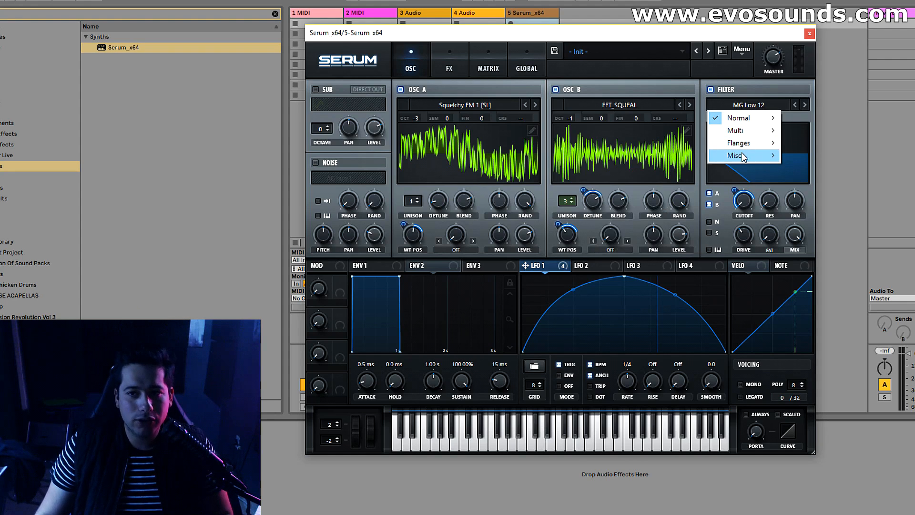
mouse_move(742, 154)
click(809, 267)
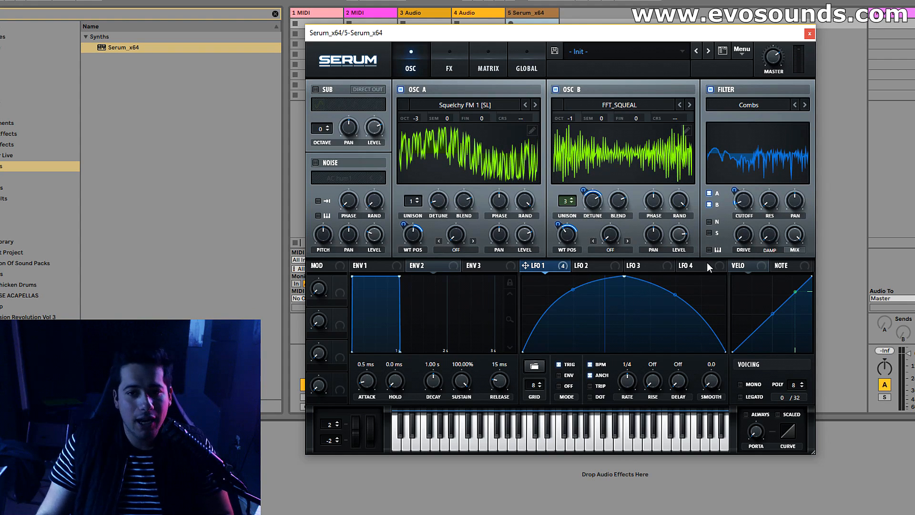
Remove LFO 1's peak to flatten its shape and set the LFO mode to ENV
double_click(624, 277)
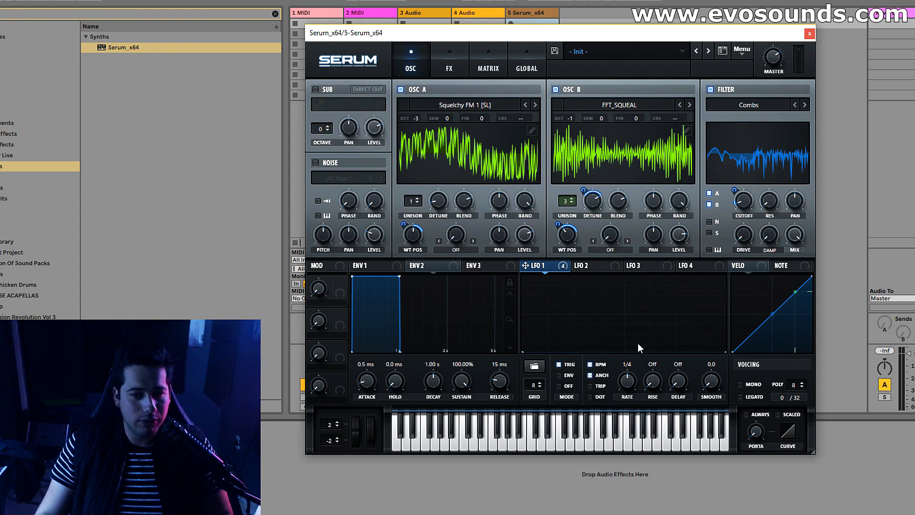
click(567, 374)
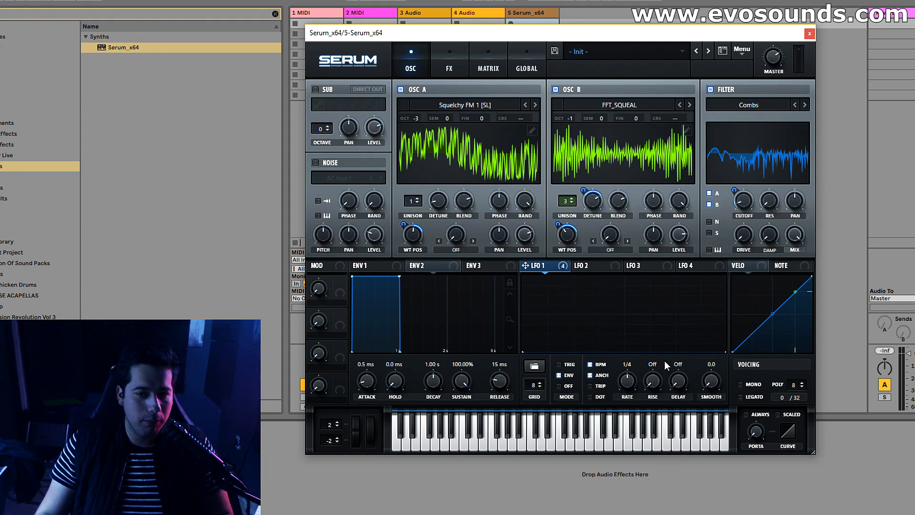
Shape LFO 1's first half into a falling ramp over the first quarter and a triangular peak ending at the midpoint
double_click(578, 318)
drag(578, 318, 517, 244)
double_click(574, 289)
drag(573, 289, 626, 364)
double_click(602, 340)
double_click(618, 298)
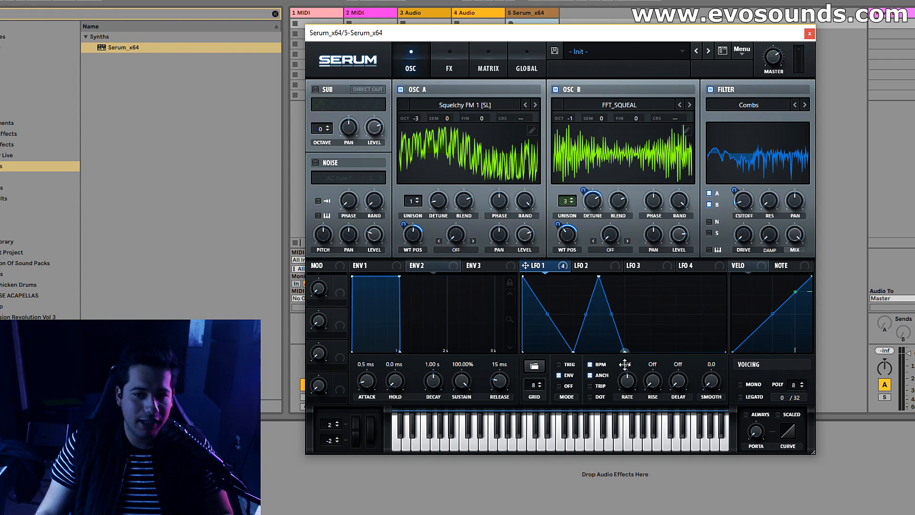
Bow the triangular peak's slopes outward and the opening ramp inward, and set LFO 1's rate to bar
drag(611, 315, 592, 317)
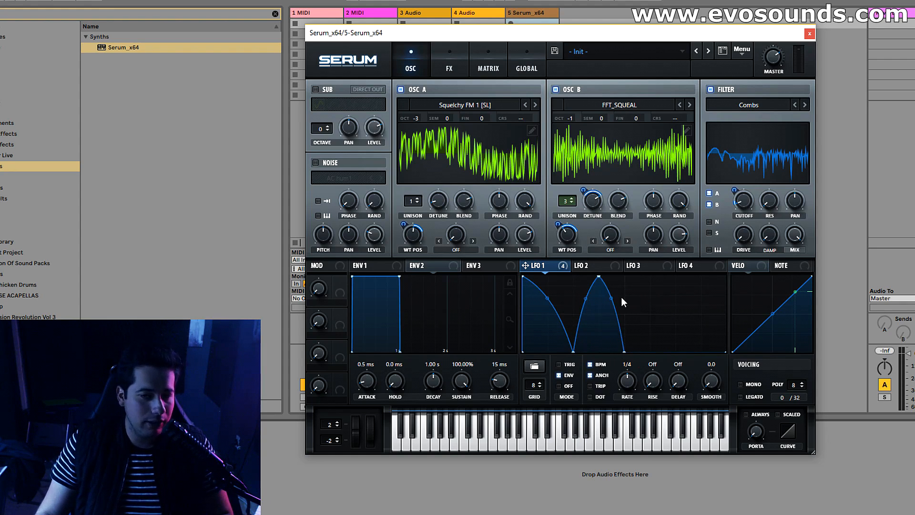
drag(549, 298, 545, 310)
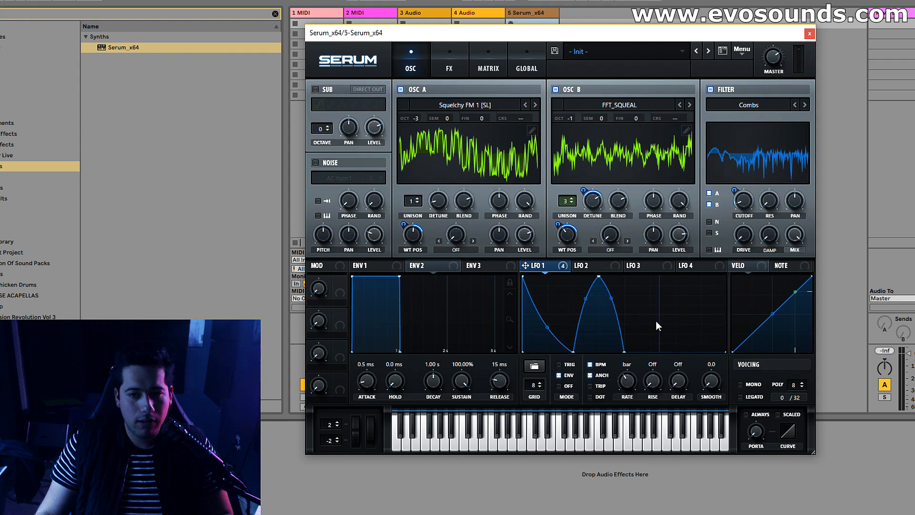
Fill LFO 1's second half with two eighth-cycle falling ramps and four sixteenth-cycle ramps, using a grid of 16
drag(653, 322, 624, 259)
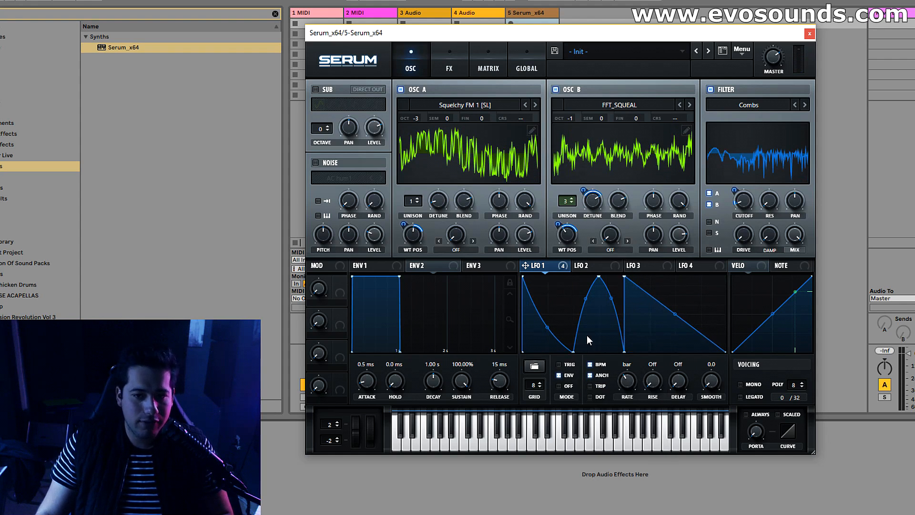
drag(646, 333, 647, 363)
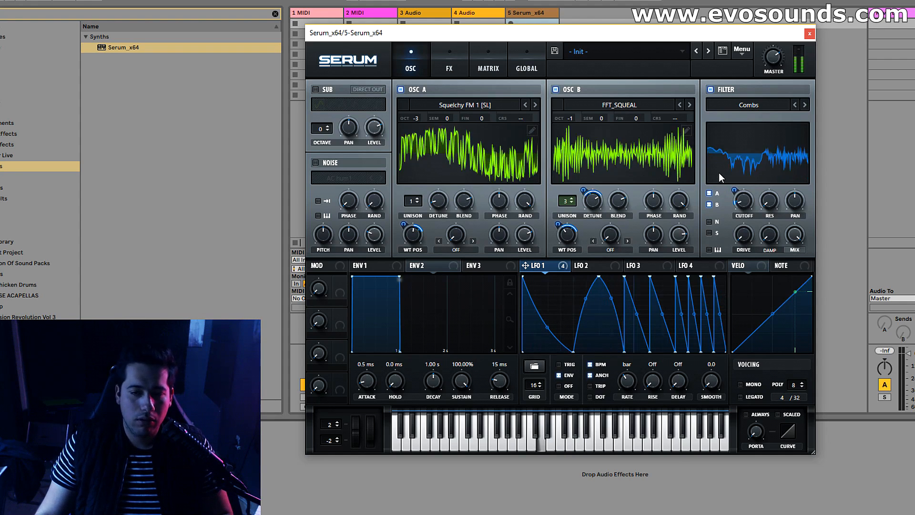
Change the filter type to Low 18 and move LFO 1's rounded peak slightly earlier in the cycle
click(737, 105)
mouse_move(758, 123)
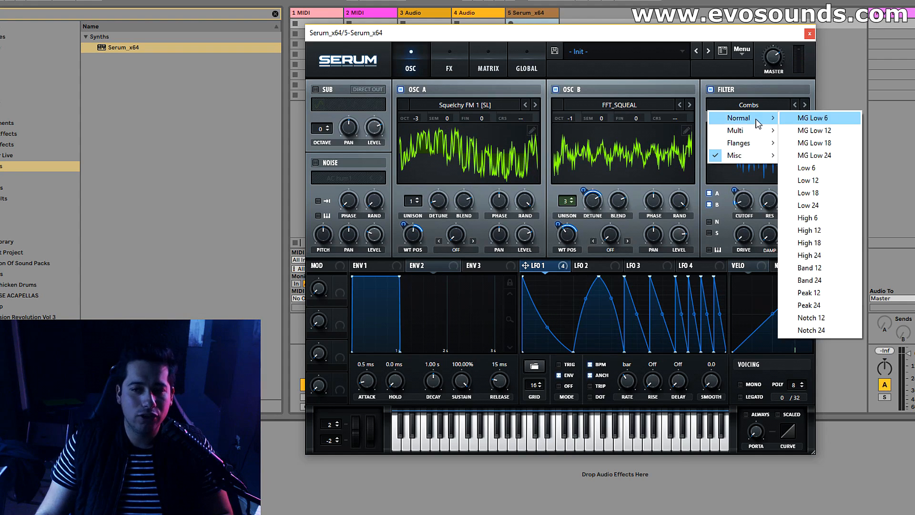
click(816, 193)
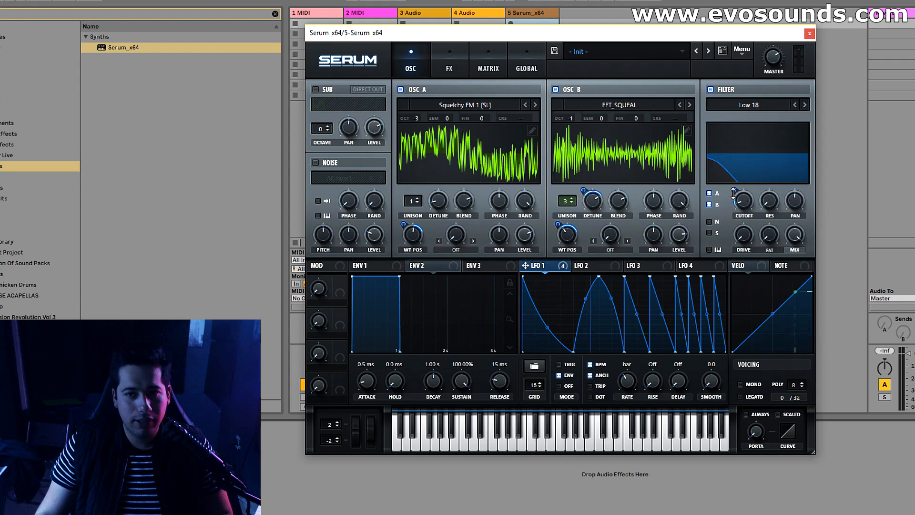
drag(599, 276, 589, 275)
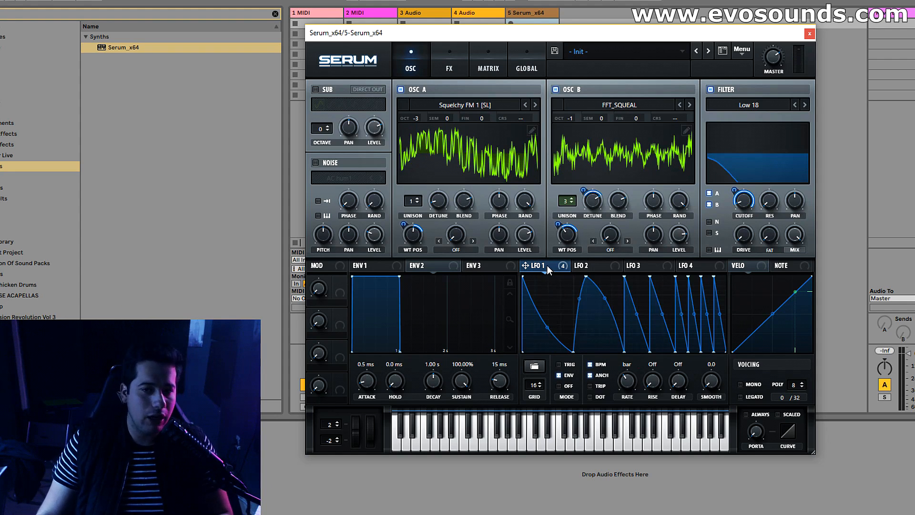
Copy LFO 1's shape and settings to LFO 2 and show LFO 2
click(600, 266)
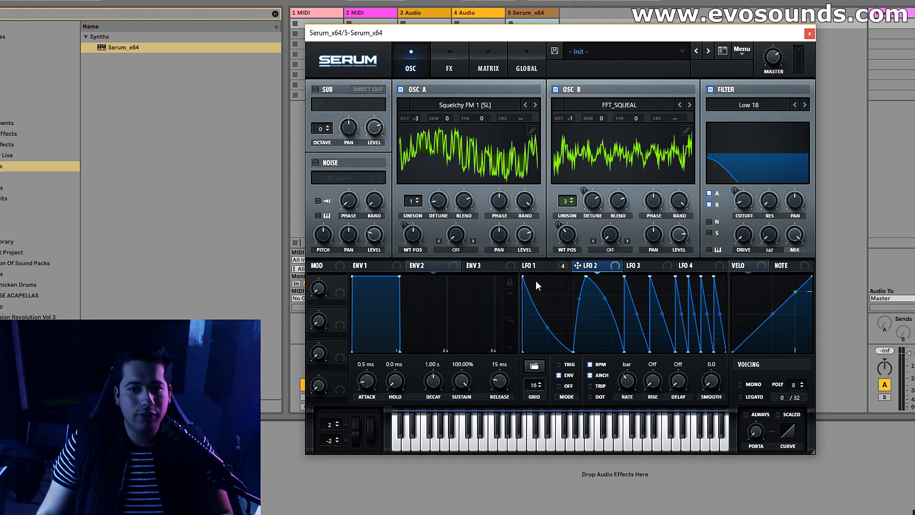
click(544, 267)
click(579, 266)
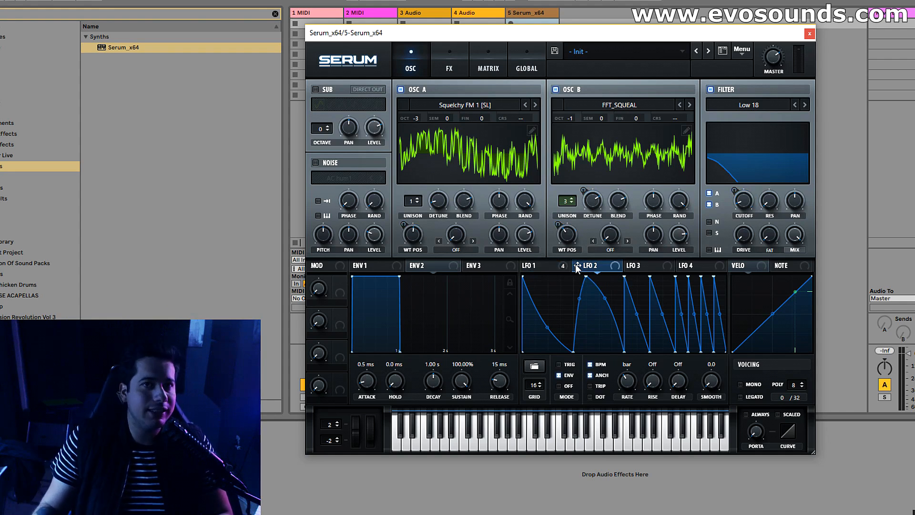
Assign LFO 2 to the filter cutoff, both oscillators' wavetable positions and Osc B's unison detune
click(543, 269)
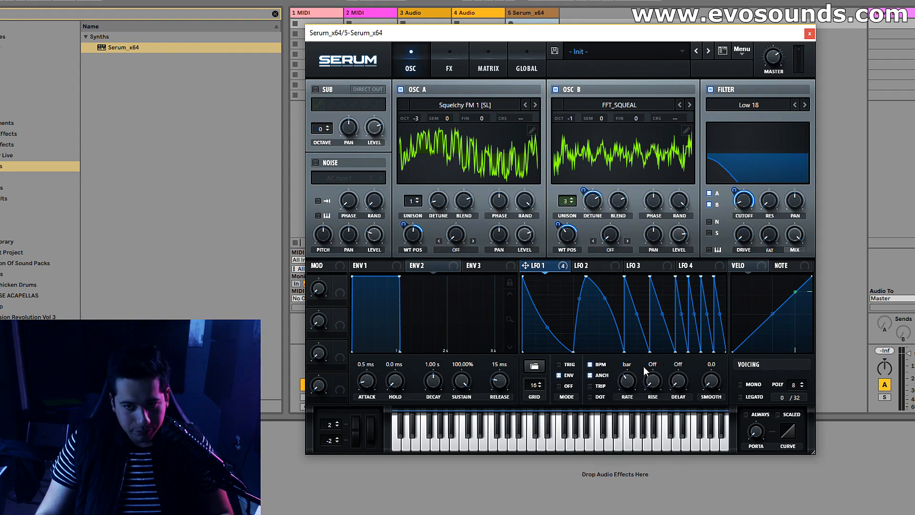
click(599, 267)
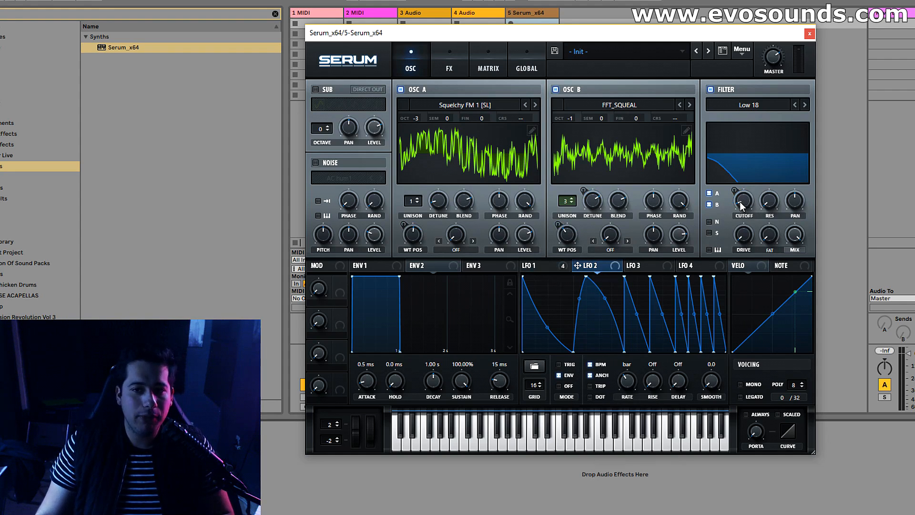
drag(404, 225, 380, 250)
drag(562, 236, 563, 235)
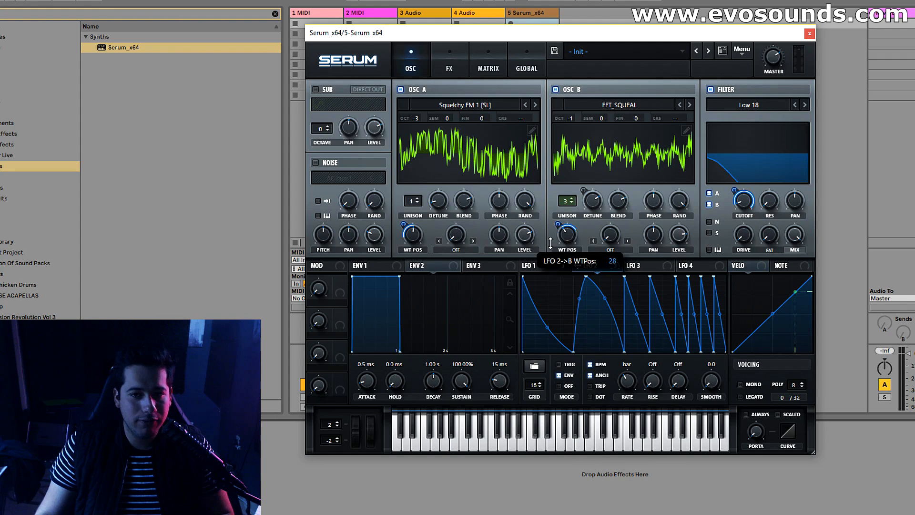
drag(583, 190, 580, 198)
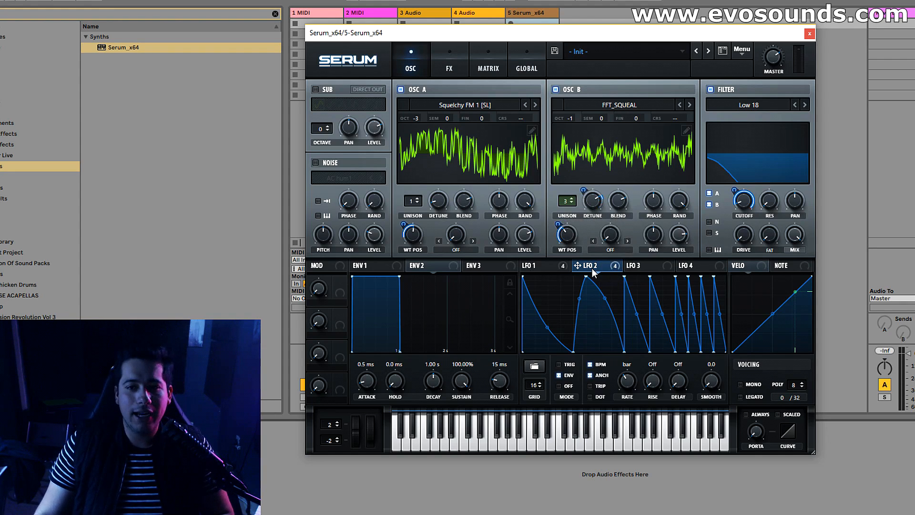
Set LFO 2's delay to bar and compare its settings with LFO 1's
click(539, 266)
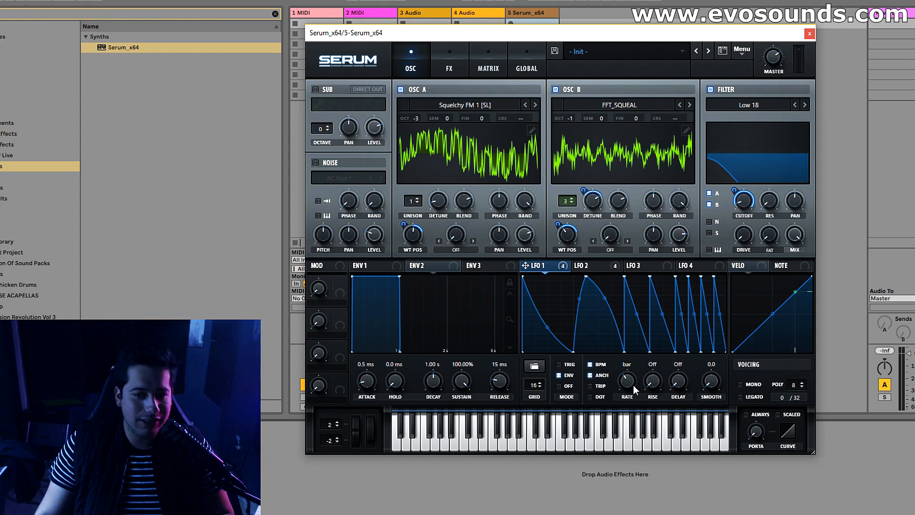
click(584, 266)
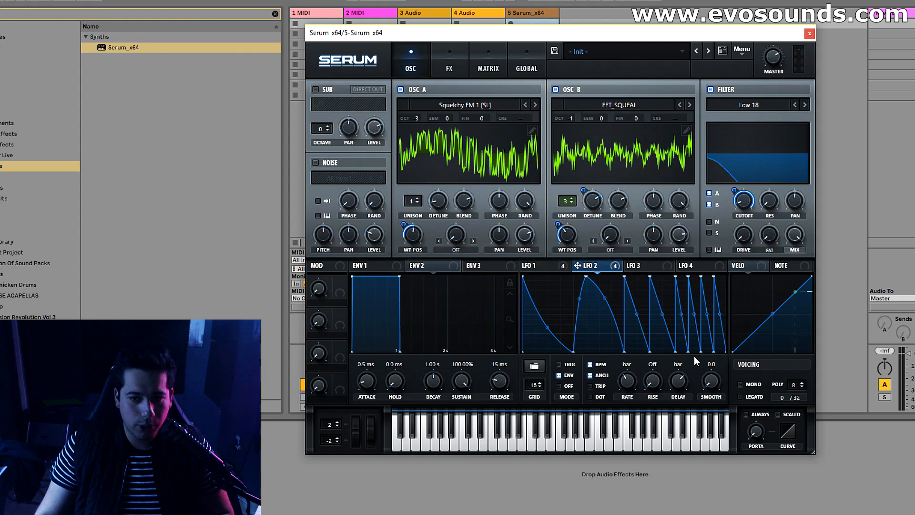
click(545, 268)
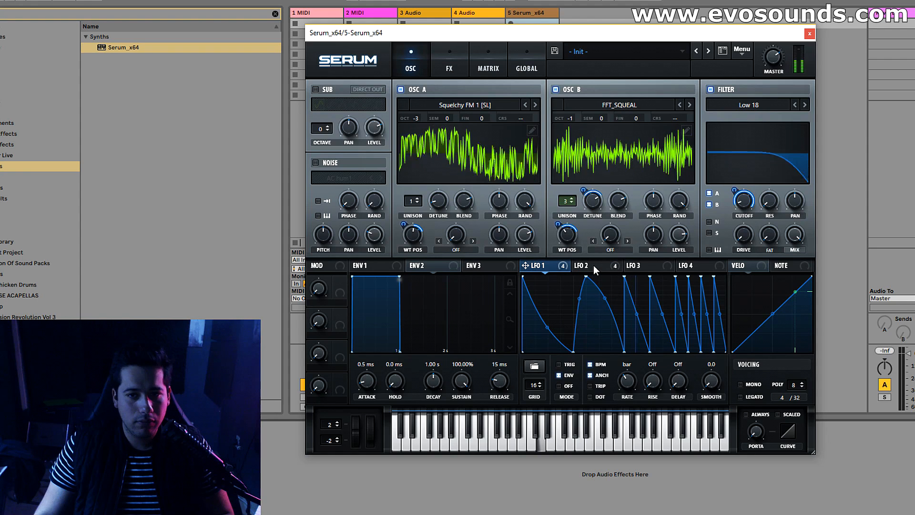
click(594, 267)
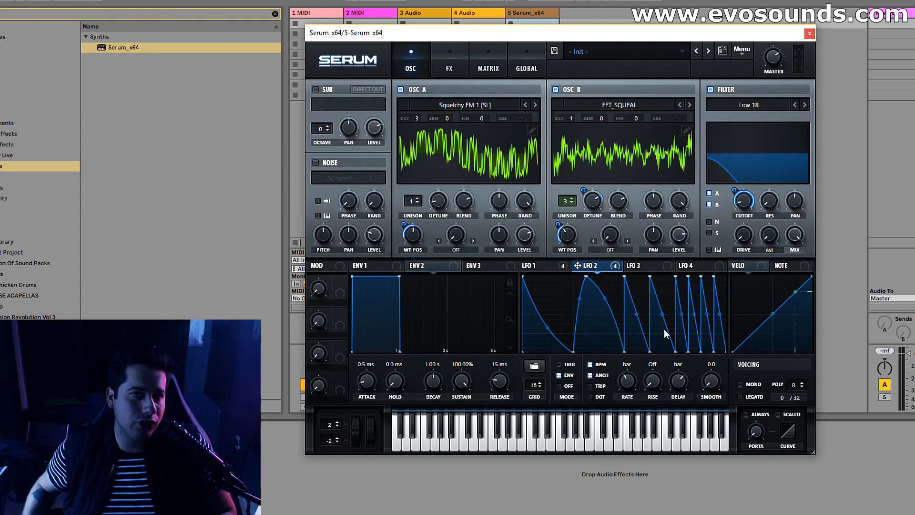
Remove all of LFO 2's modulation destinations and return to LFO 1
right_click(579, 265)
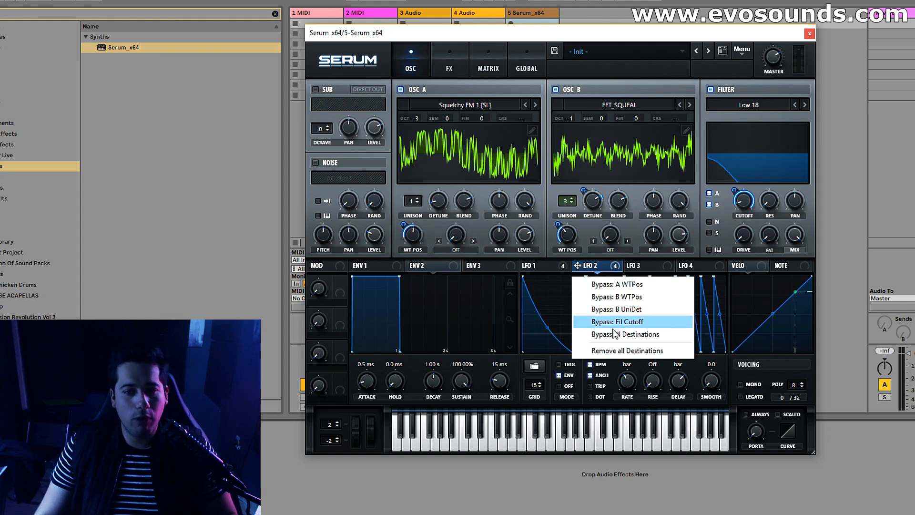
click(620, 352)
click(555, 267)
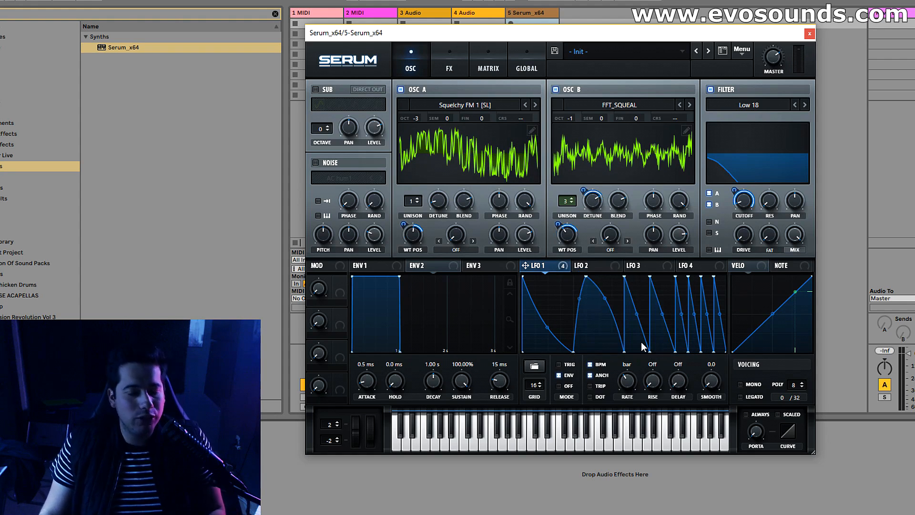
Try a start point at the middle of LFO 1's cycle and remove it after listening
right_click(626, 348)
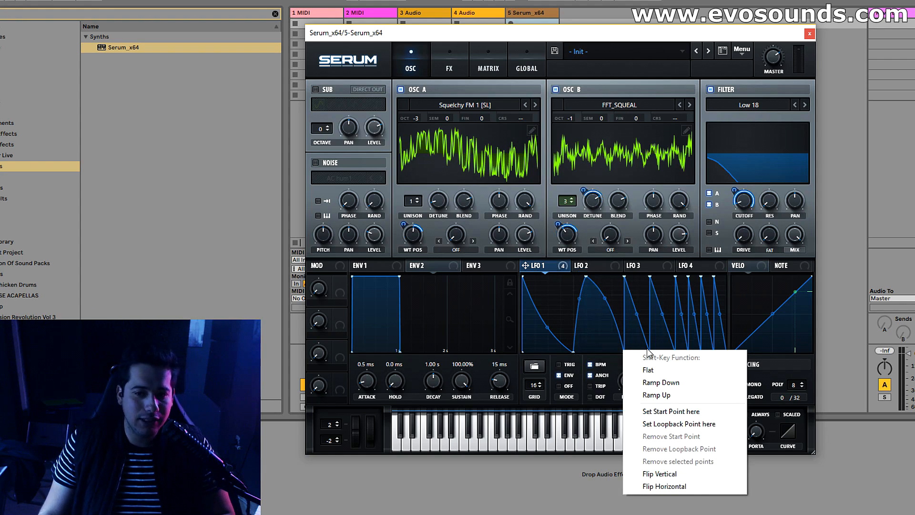
click(689, 412)
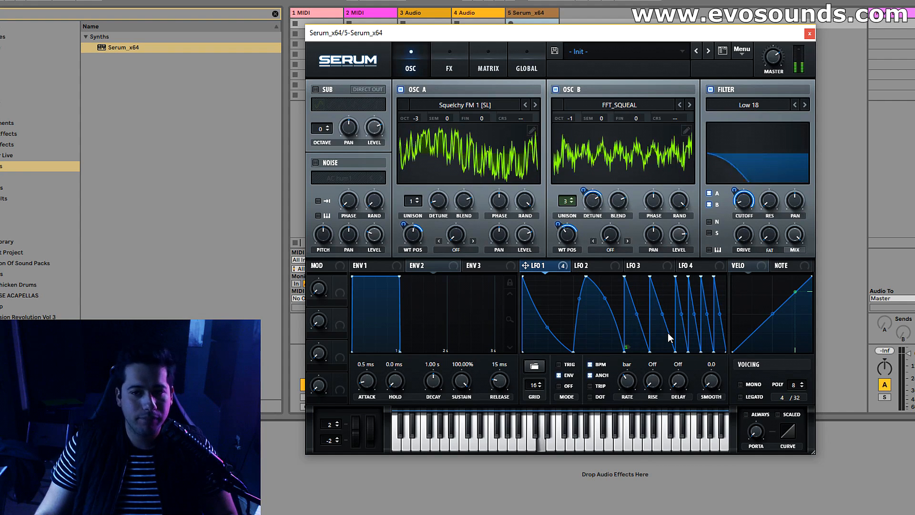
right_click(523, 352)
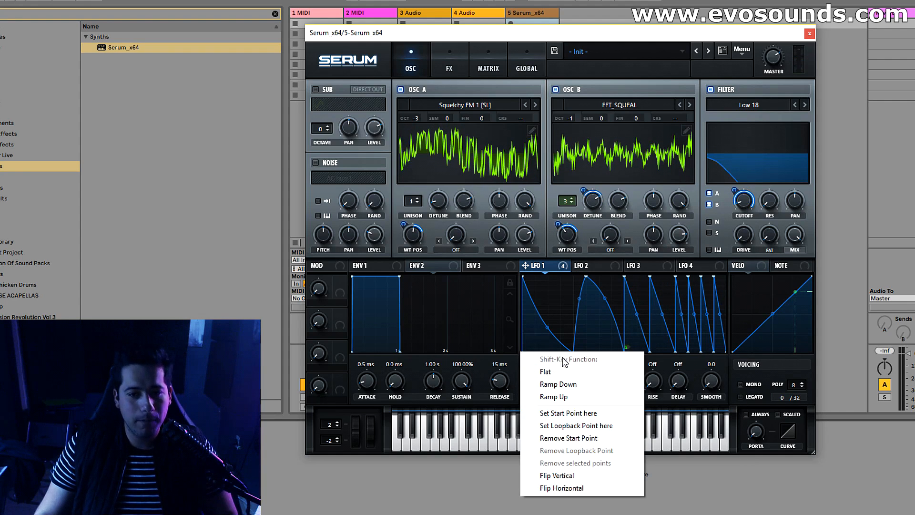
click(571, 440)
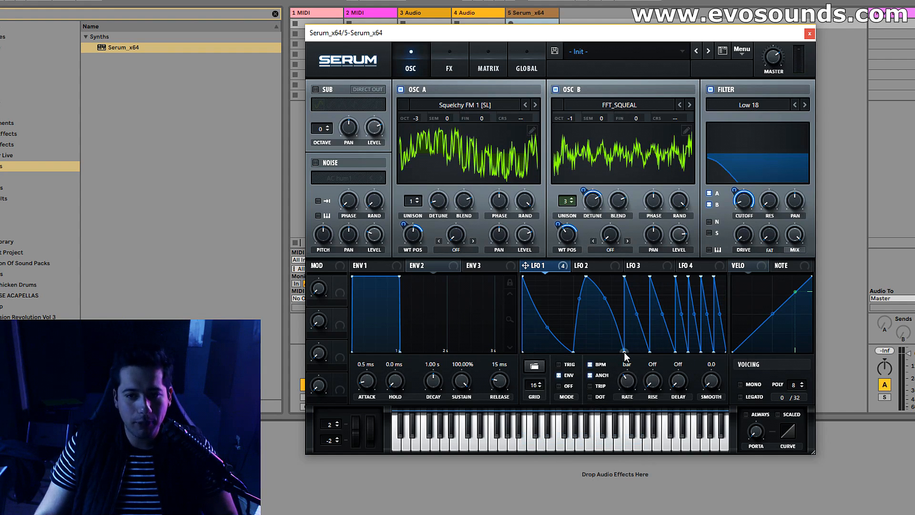
Set LFO 1's start point at mid-cycle and move its loopback point from mid-cycle to the beginning of the shape
right_click(625, 352)
click(668, 426)
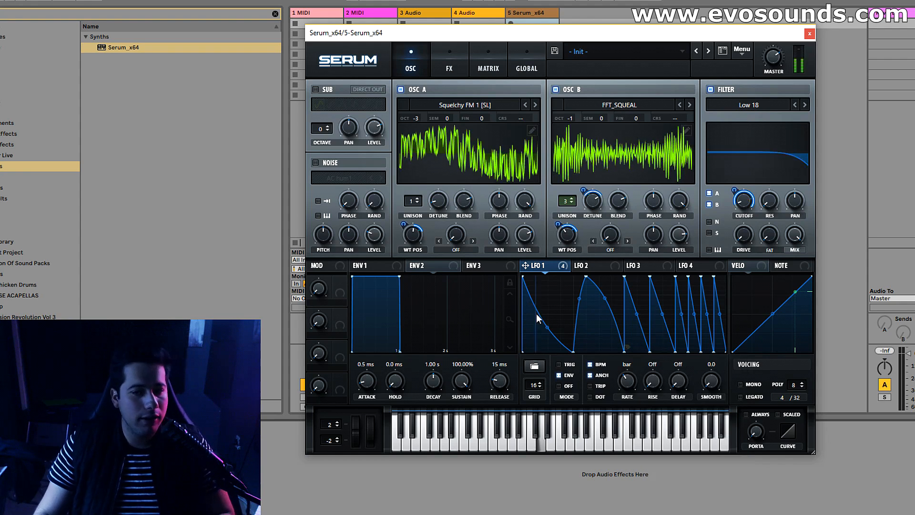
right_click(626, 352)
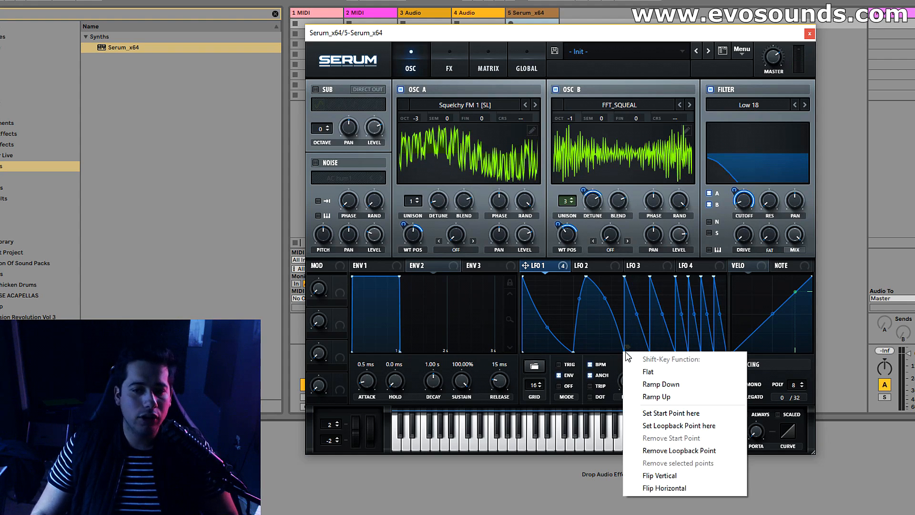
click(679, 413)
right_click(523, 352)
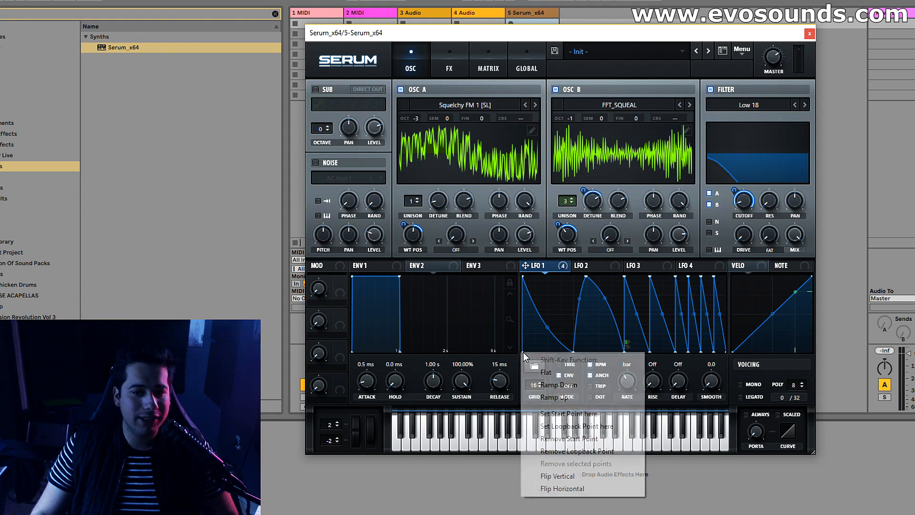
click(590, 426)
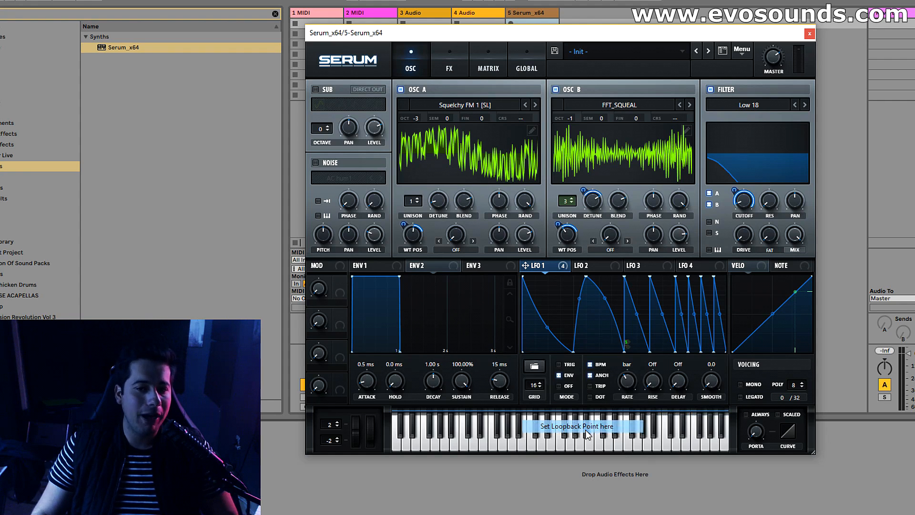
Move LFO 1's start point to the second eighth-cycle ramp and its loopback point to the quarter-cycle node
right_click(524, 351)
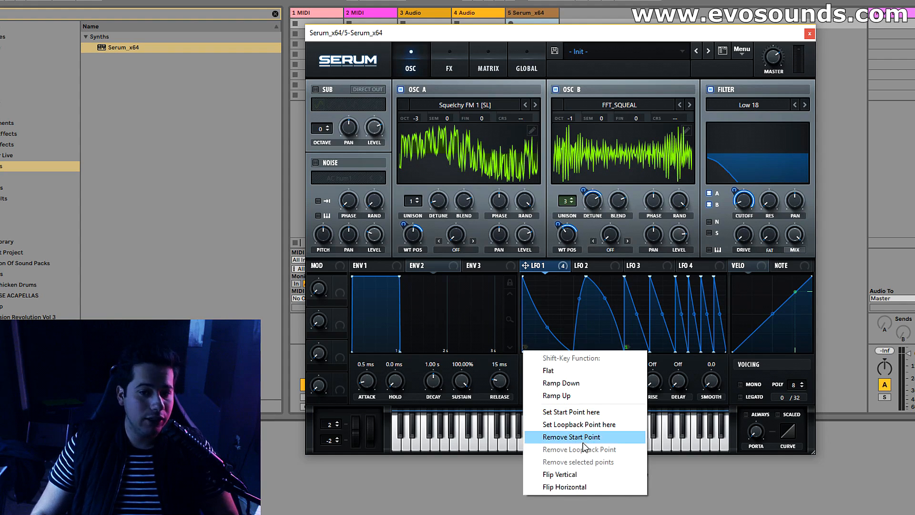
click(583, 441)
right_click(523, 352)
right_click(525, 348)
click(654, 352)
right_click(651, 351)
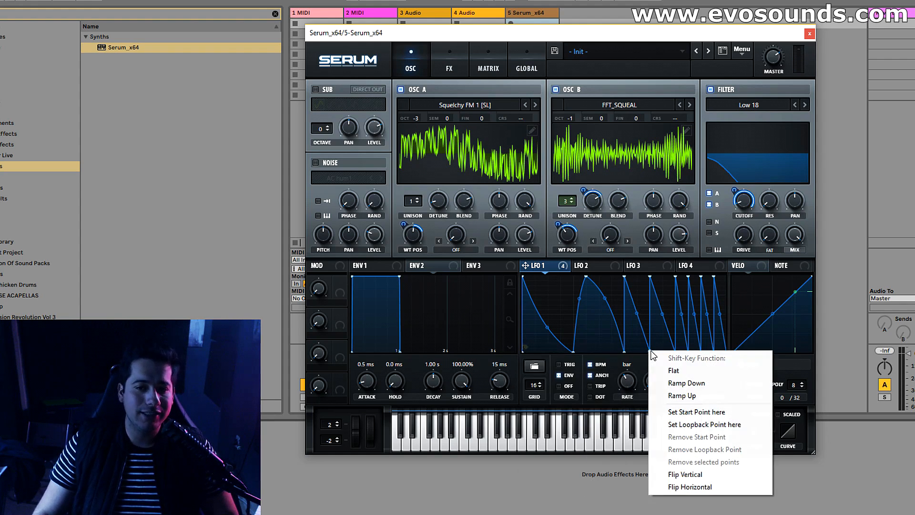
click(715, 413)
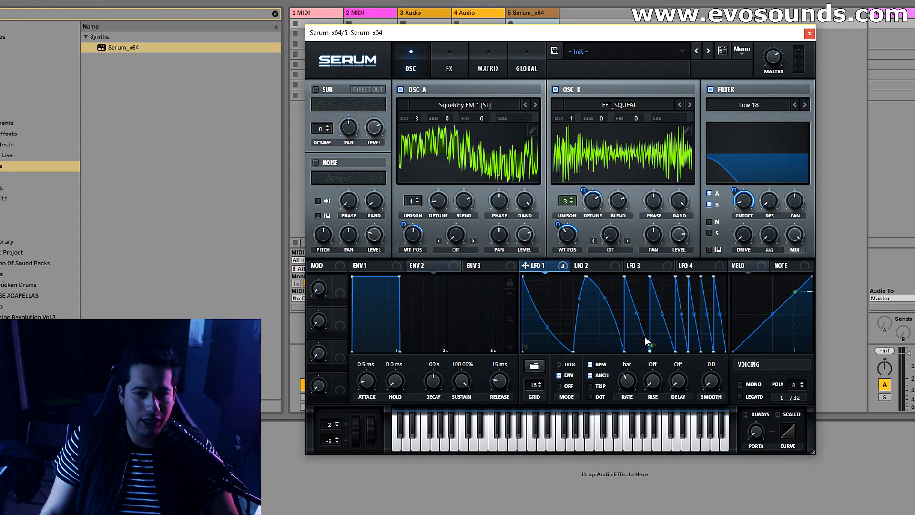
right_click(574, 353)
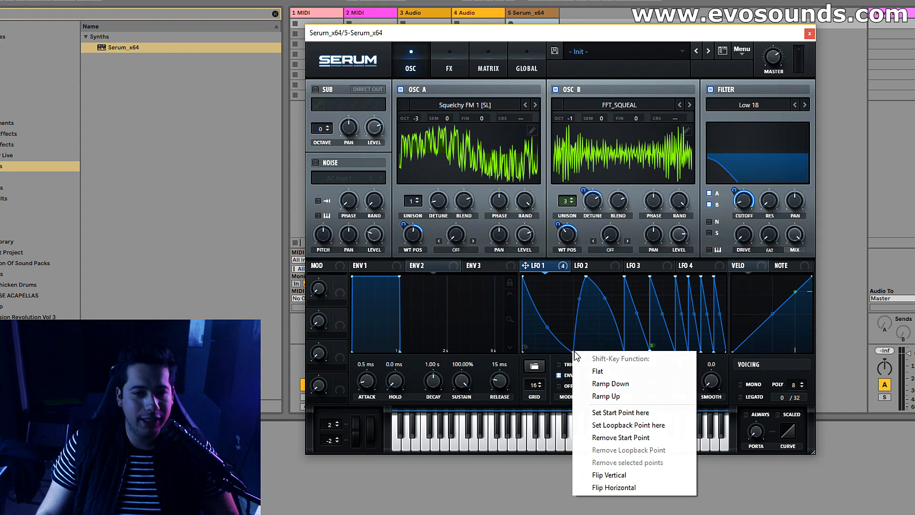
click(657, 425)
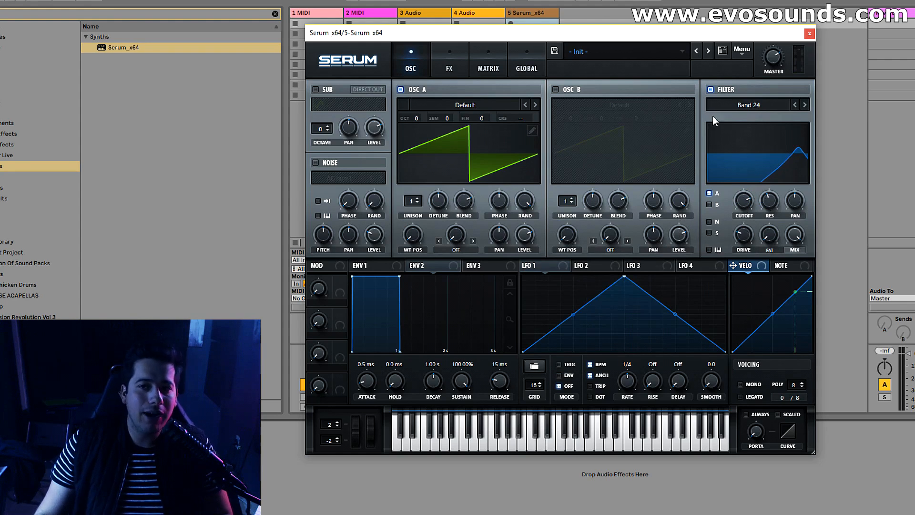
Lower the Band 24 filter's cutoff and shape Env 1 with a 244 ms decay and no sustain
mouse_move(737, 204)
mouse_down()
mouse_move(711, 215)
mouse_move(728, 199)
mouse_up()
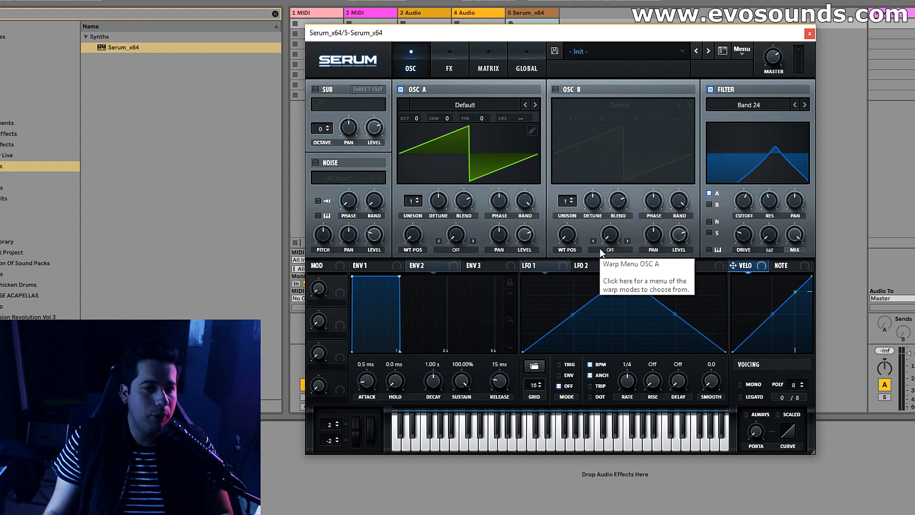
drag(452, 387, 427, 386)
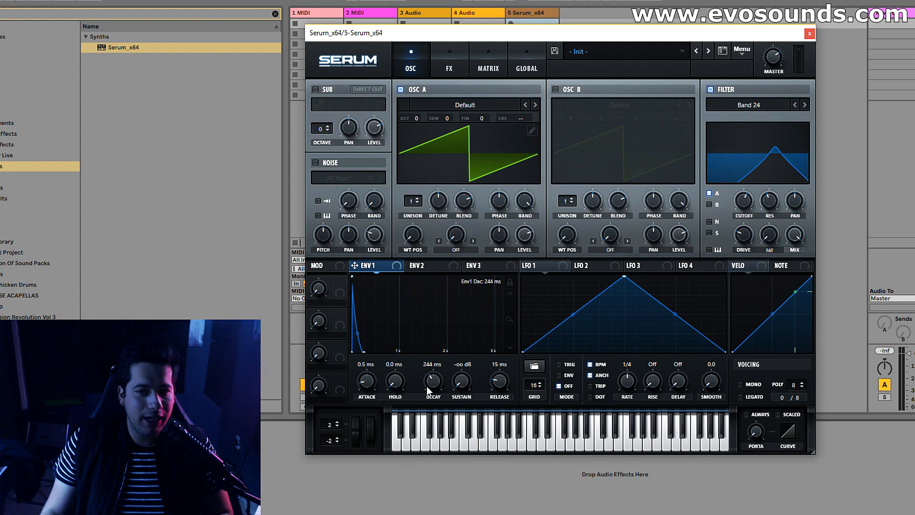
Give Env 2 a 108 ms decay and 0% sustain, and assign it to the filter cutoff
click(424, 270)
drag(460, 378, 420, 398)
drag(646, 224, 768, 178)
Assign LFO 1 to the filter cutoff at a rate of bar and raise the master volume
click(556, 270)
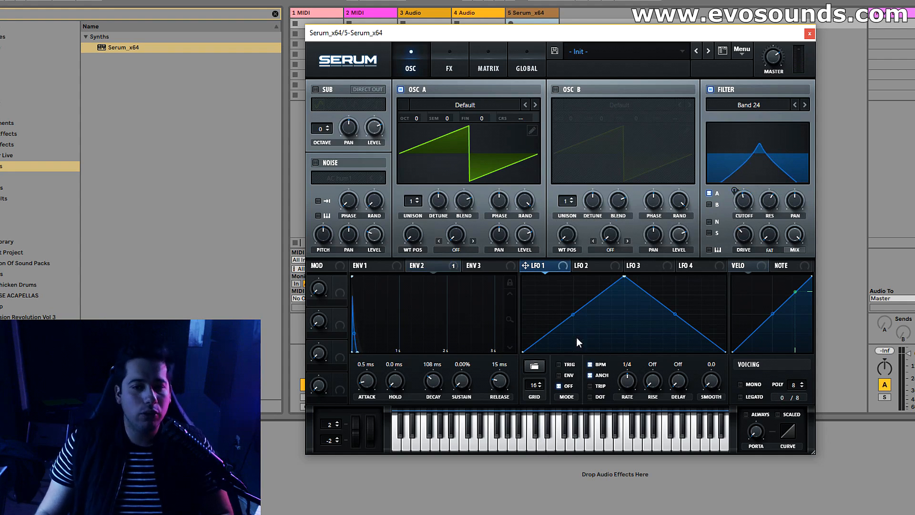
drag(538, 261, 735, 191)
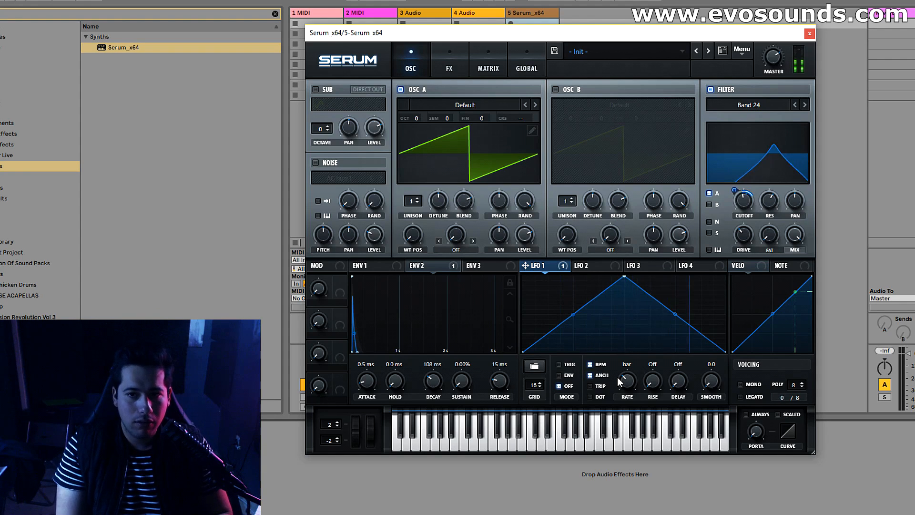
drag(773, 57, 773, 39)
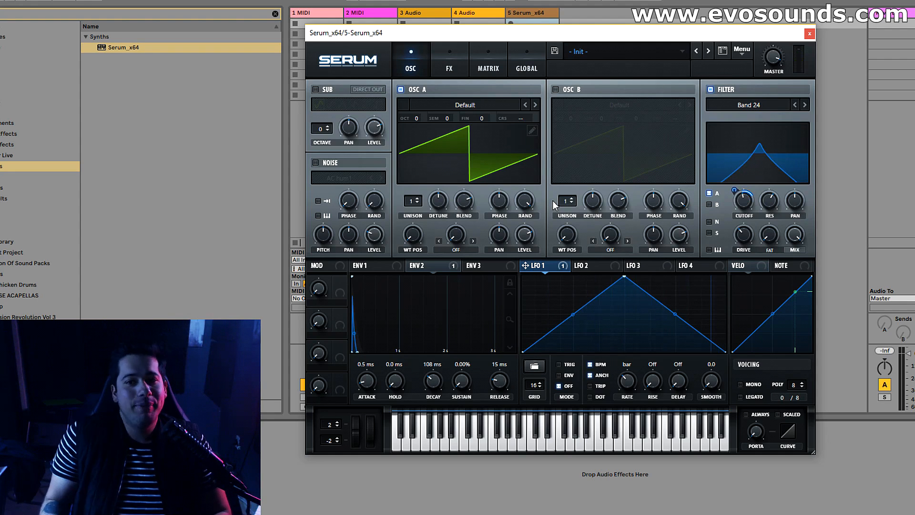
Assign LFO 1 to Osc A's phase and load the DirtySaw wavetable into Osc A
drag(542, 271, 496, 209)
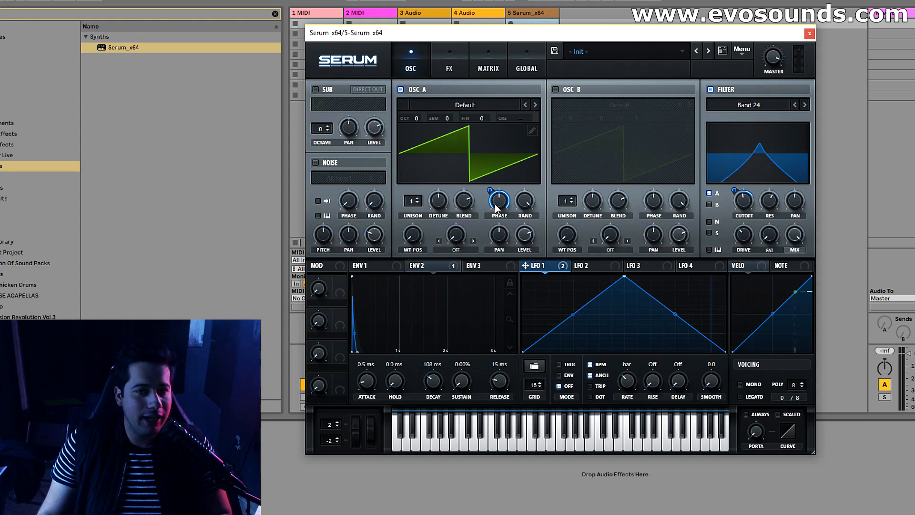
mouse_move(496, 208)
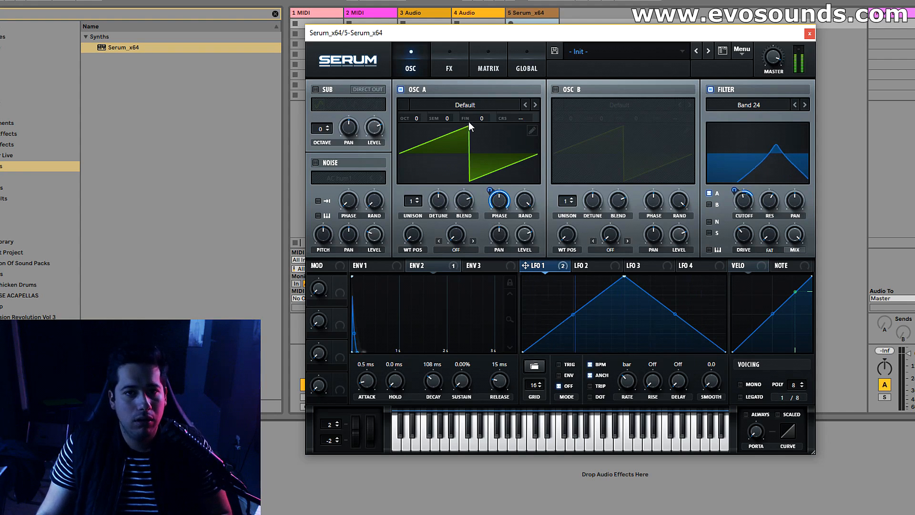
click(466, 105)
click(620, 195)
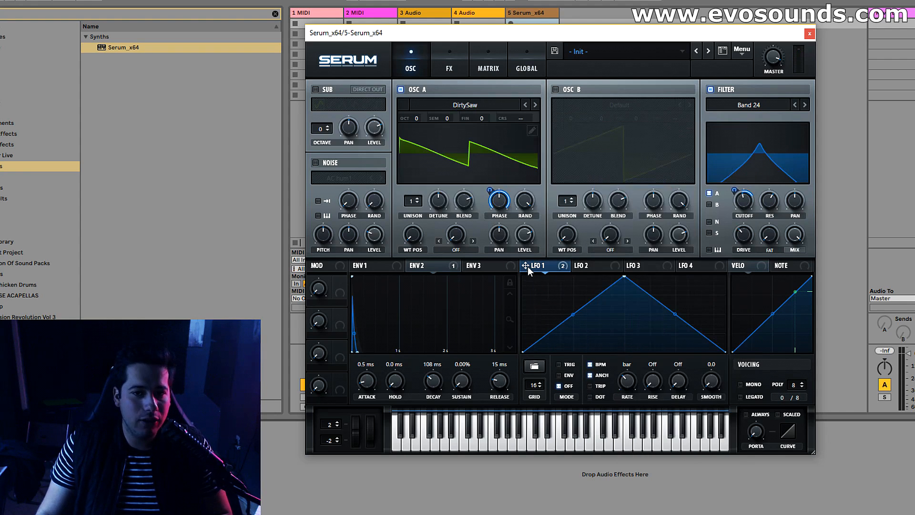
Assign LFO 1 to Osc A's wavetable position and set its modulation amount on Osc A's phase to 86
drag(389, 239, 403, 233)
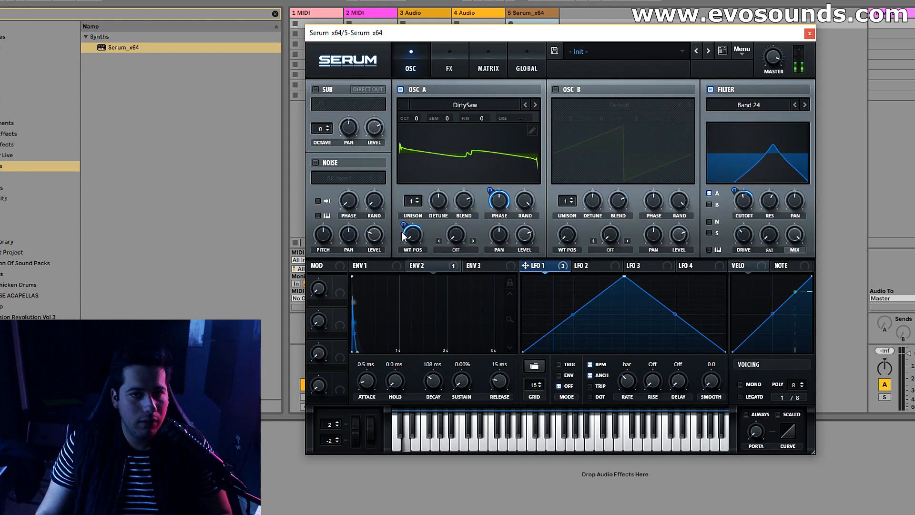
mouse_move(403, 234)
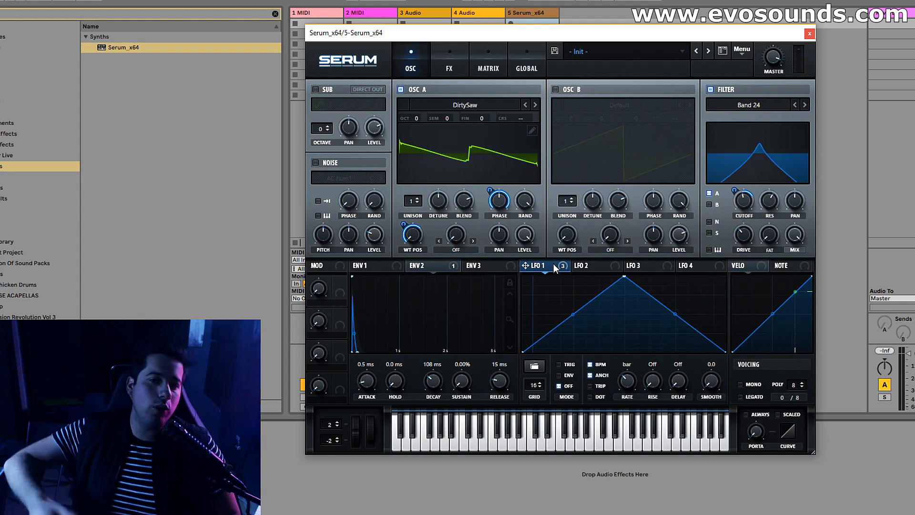
mouse_move(553, 264)
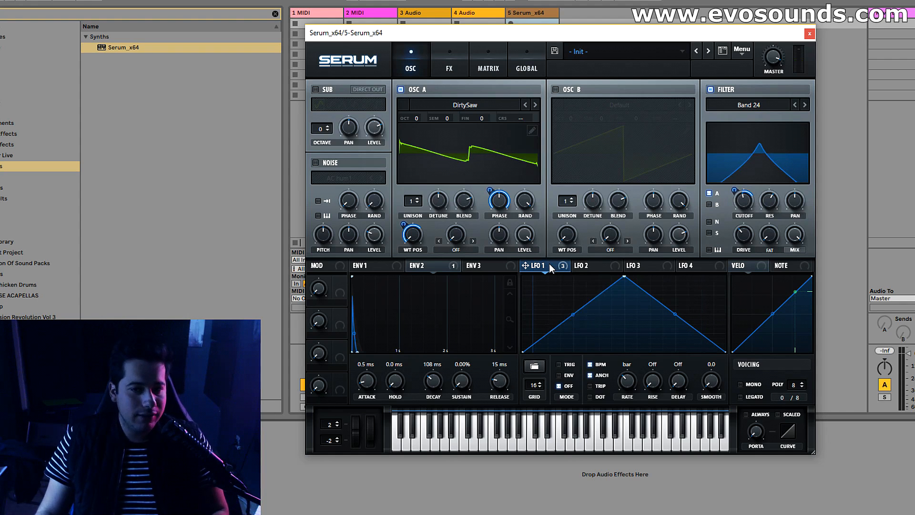
drag(491, 190, 483, 230)
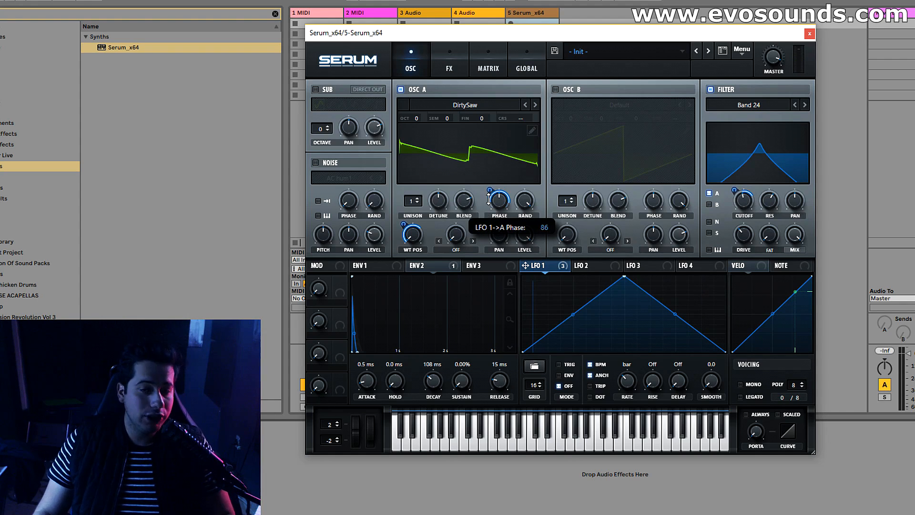
Pull LFO 1's peak down to a flat line and raise it back to full height in the centre
drag(484, 198, 484, 197)
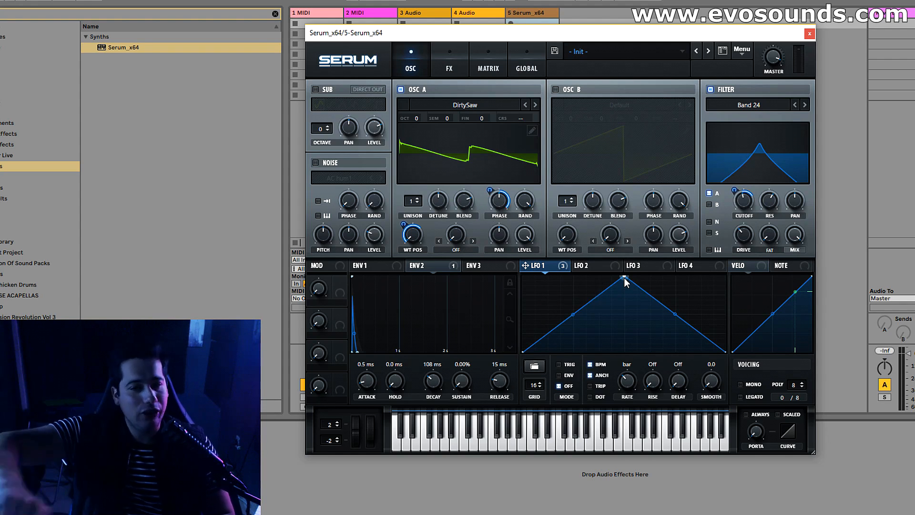
mouse_move(490, 197)
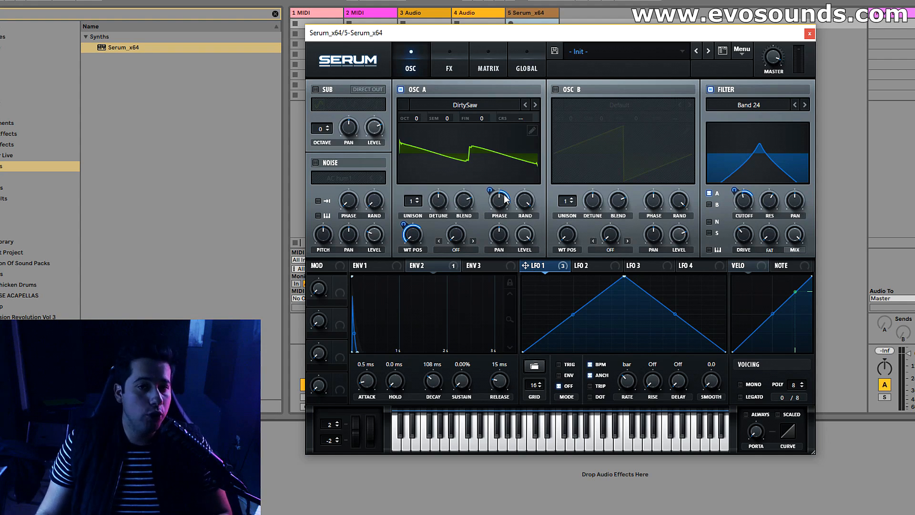
drag(627, 280, 622, 402)
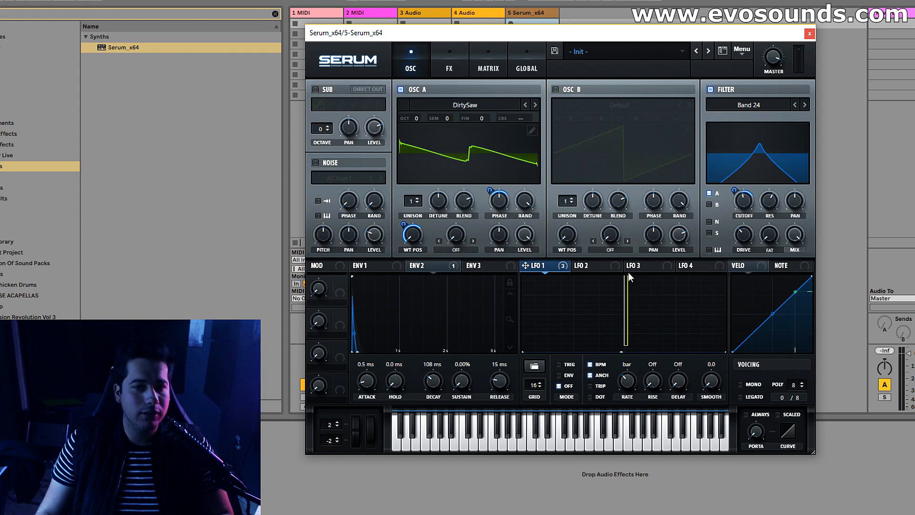
drag(623, 351, 624, 277)
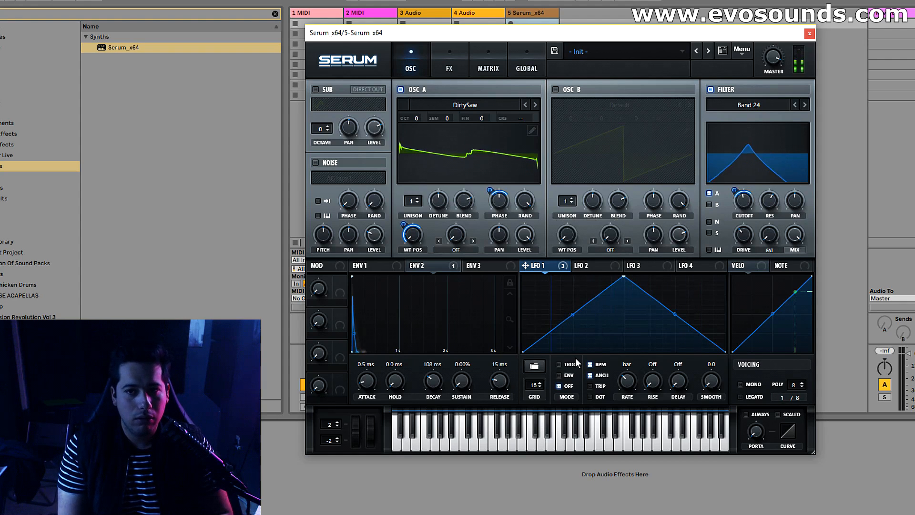
From a fresh Init patch, set Osc A to 8 unison voices and enable Osc B with 8 unison voices
mouse_move(763, 239)
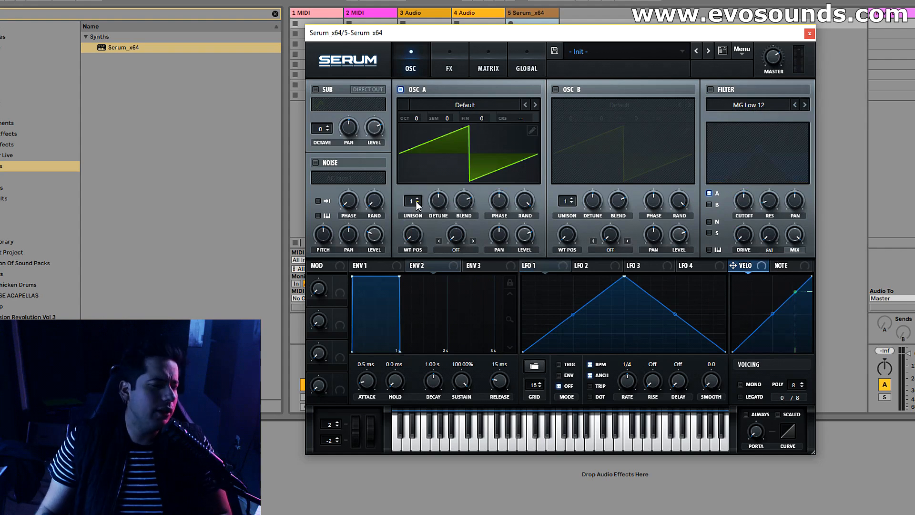
drag(413, 201, 435, 156)
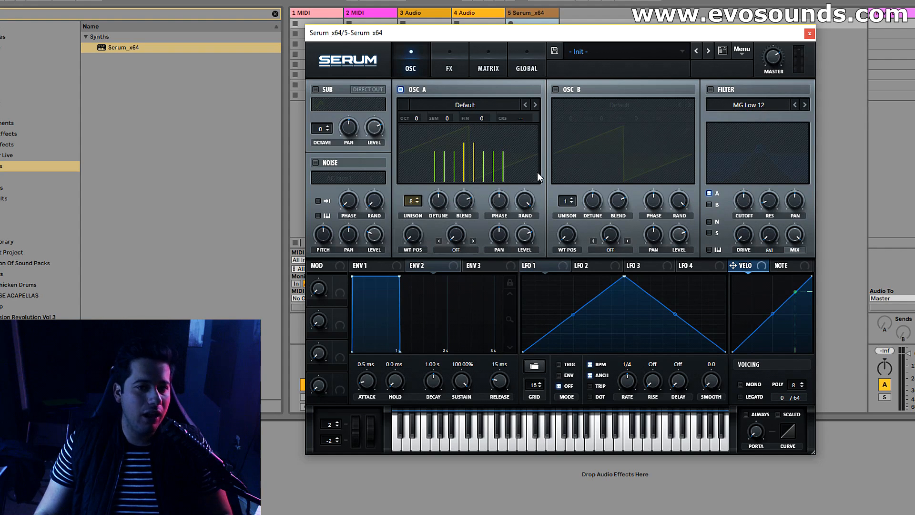
click(555, 90)
drag(566, 200, 593, 152)
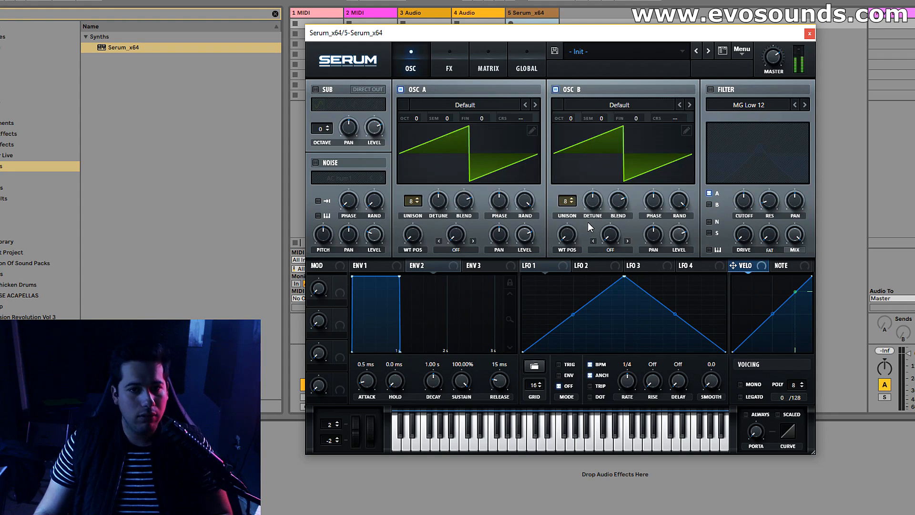
Set Env 1's release to 520 ms
drag(499, 381, 502, 367)
click(379, 262)
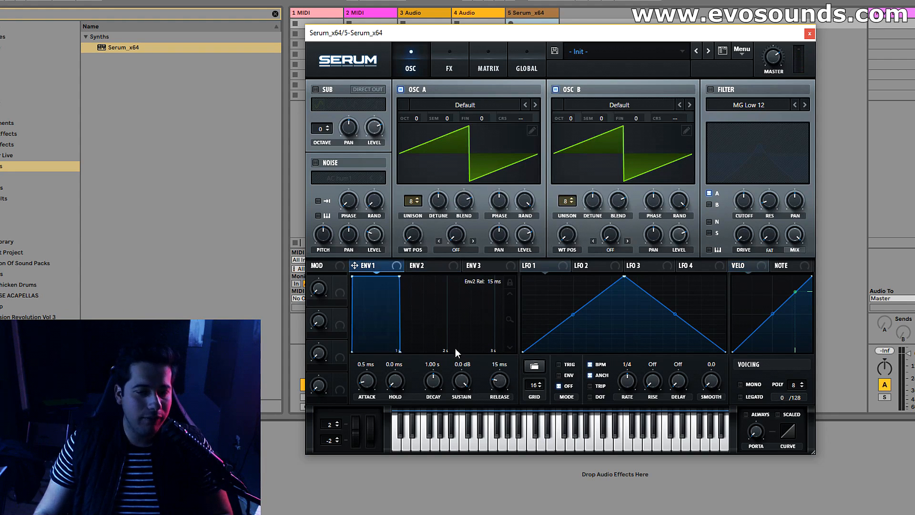
drag(495, 382, 508, 363)
Enable the filter as Band 12 with only Osc B routed through it, and raise its cutoff and drive
click(711, 90)
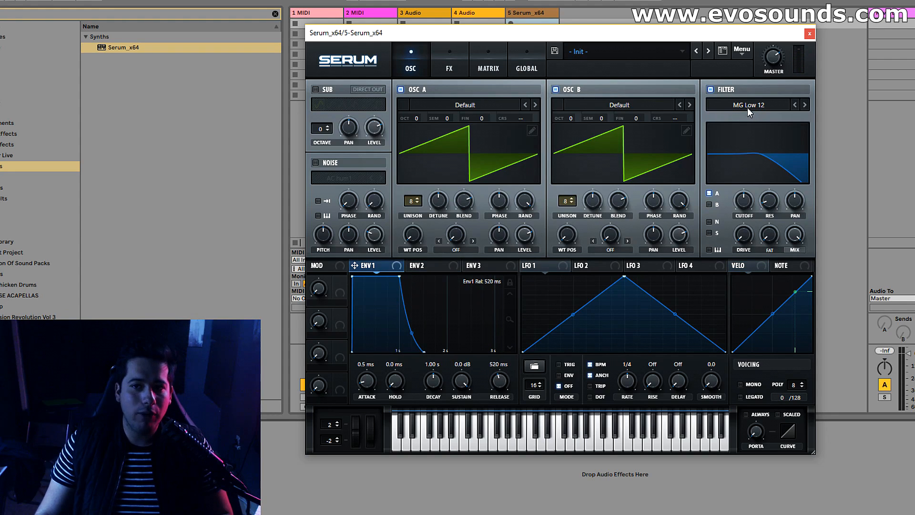
click(748, 107)
mouse_move(751, 121)
click(806, 267)
click(714, 193)
click(714, 205)
drag(744, 204, 750, 192)
drag(745, 234, 748, 192)
Adjust Osc B's detune and switch the voicing to mono and legato with always-on portamento
click(551, 264)
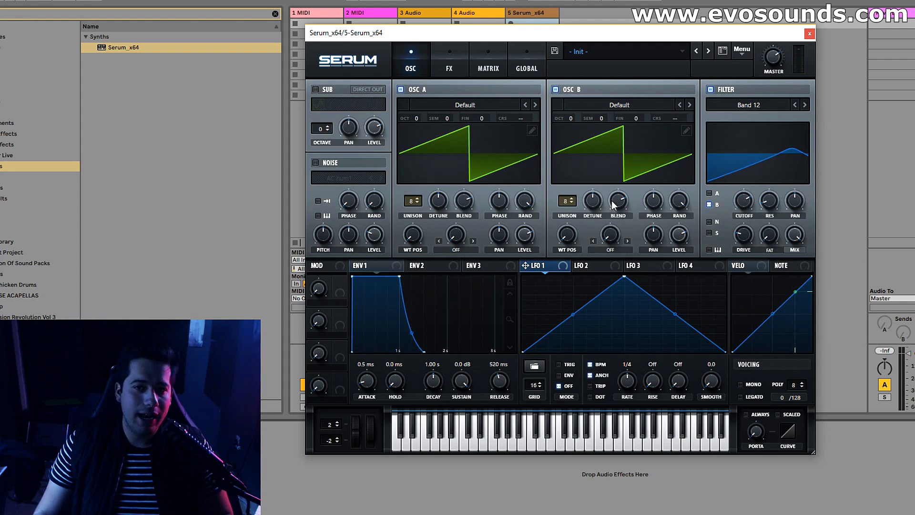
mouse_move(602, 199)
mouse_down()
mouse_move(614, 169)
mouse_move(589, 207)
mouse_up()
click(741, 384)
click(746, 397)
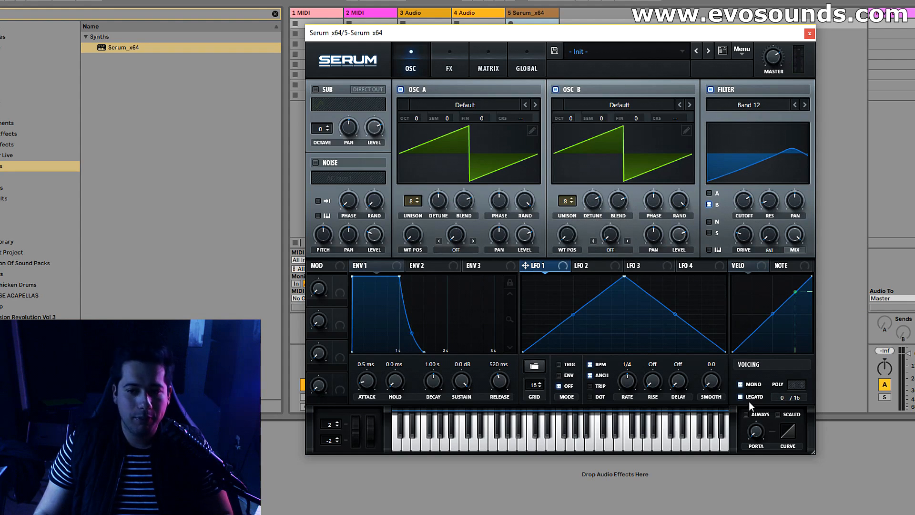
click(746, 414)
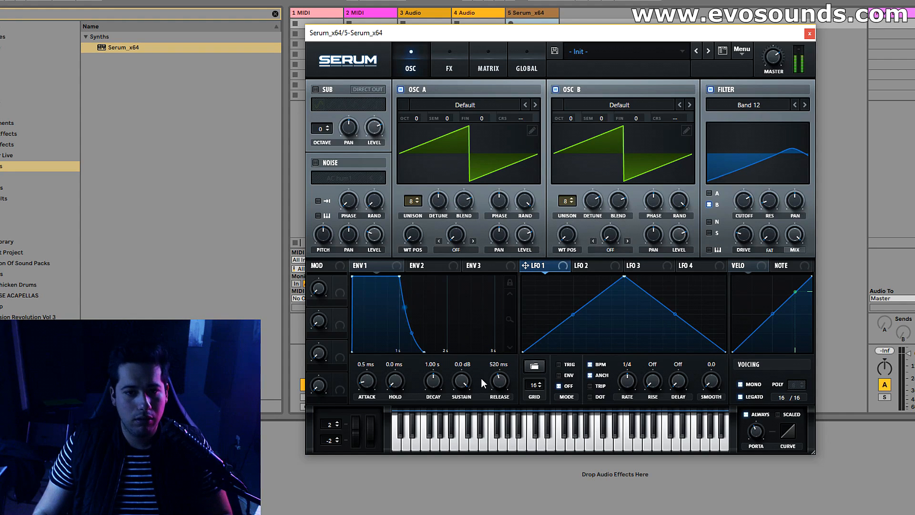
Give Env 3 a 132 ms decay and 0% sustain, and assign it to the coarse pitch of Osc A and Osc B
click(485, 266)
drag(462, 377, 427, 388)
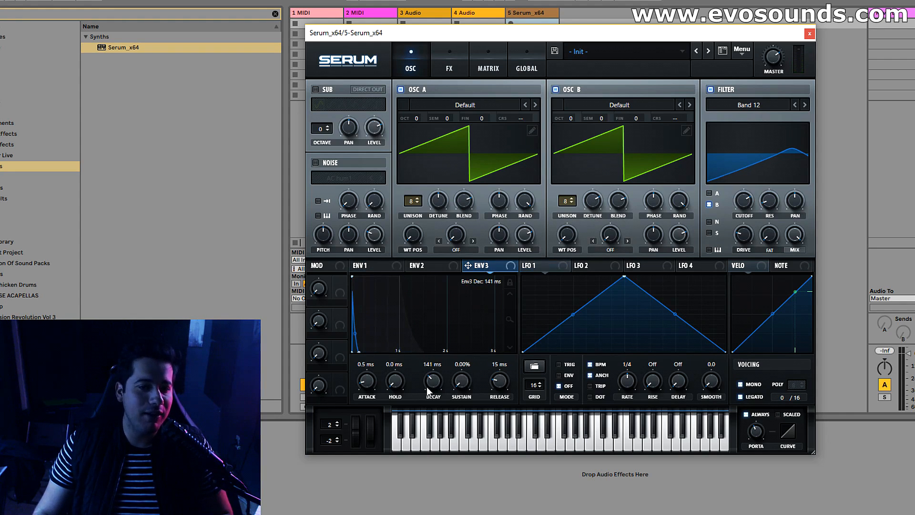
drag(469, 266, 538, 123)
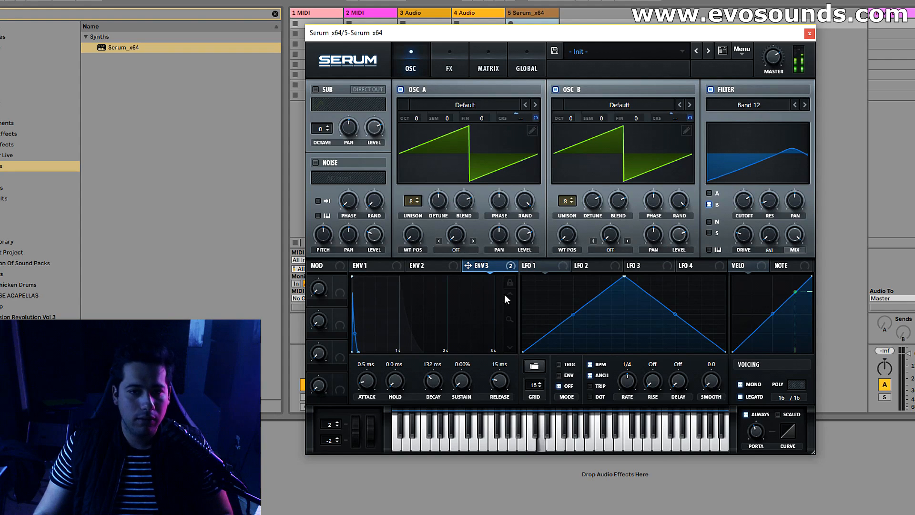
Set Env 1's release to 159 ms, and assign LFO 1 to Osc A's fine pitch with an adjusted rate
click(367, 266)
drag(496, 381, 486, 380)
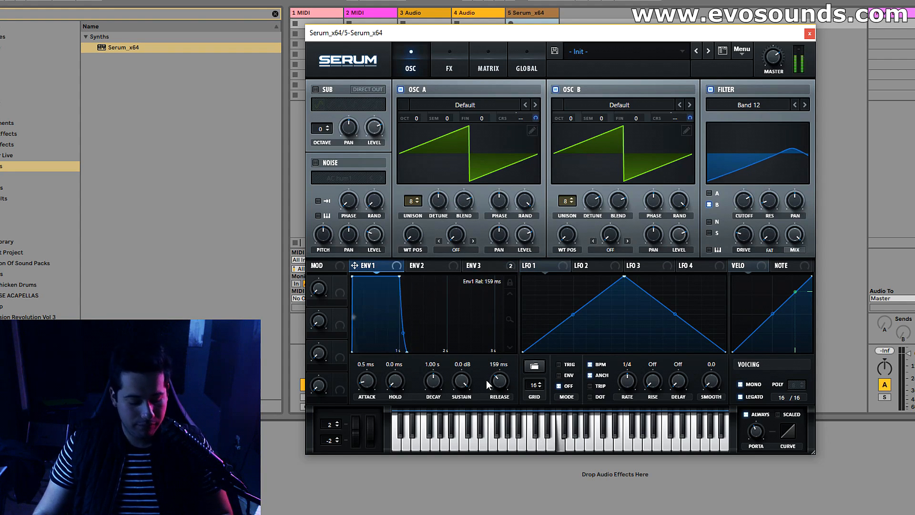
click(537, 268)
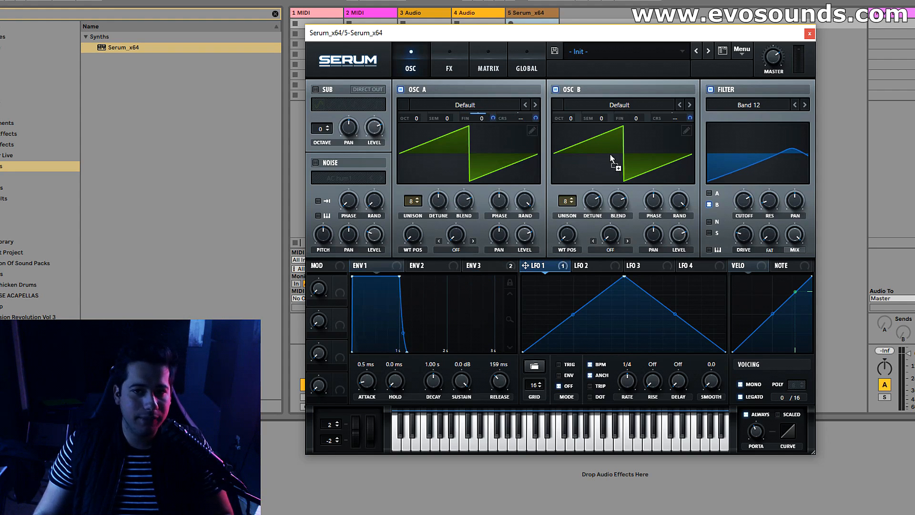
drag(631, 379, 646, 347)
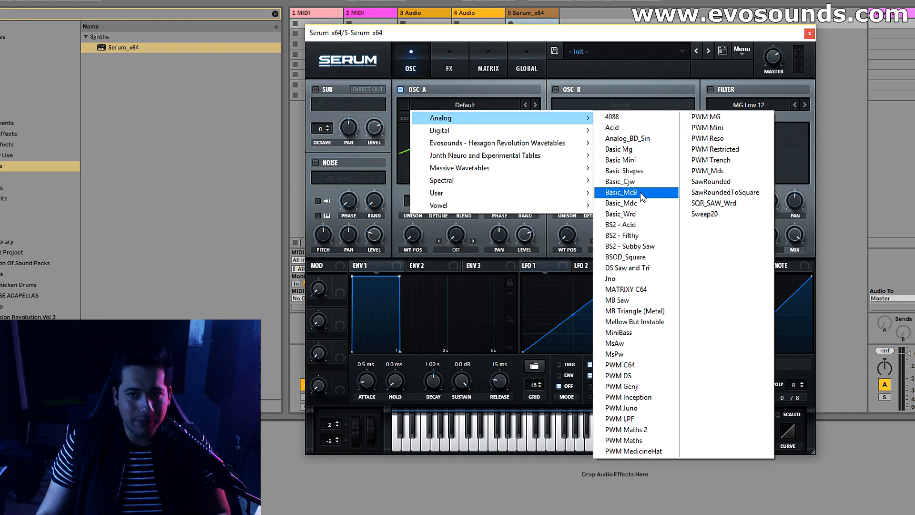
In a fresh Init patch, load the Basic Shapes wavetable into Osc A and move its wavetable position to the square wave
click(632, 172)
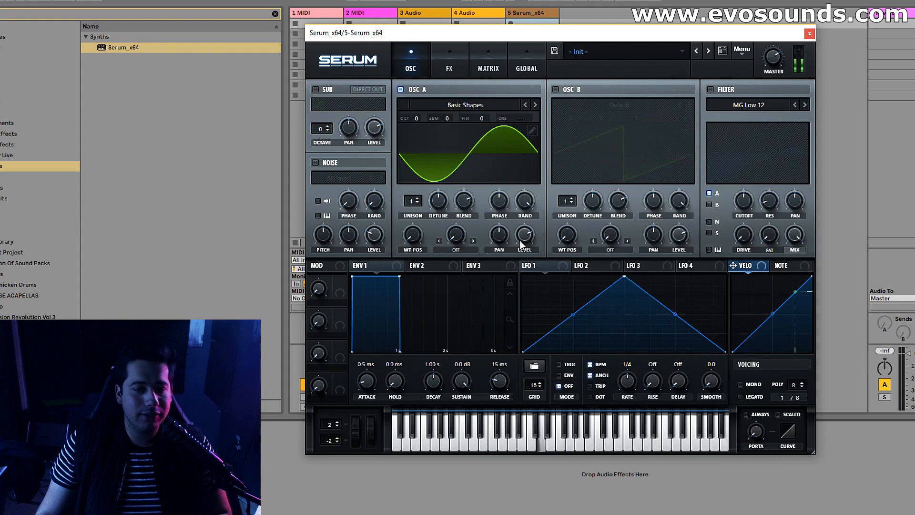
drag(413, 234, 435, 197)
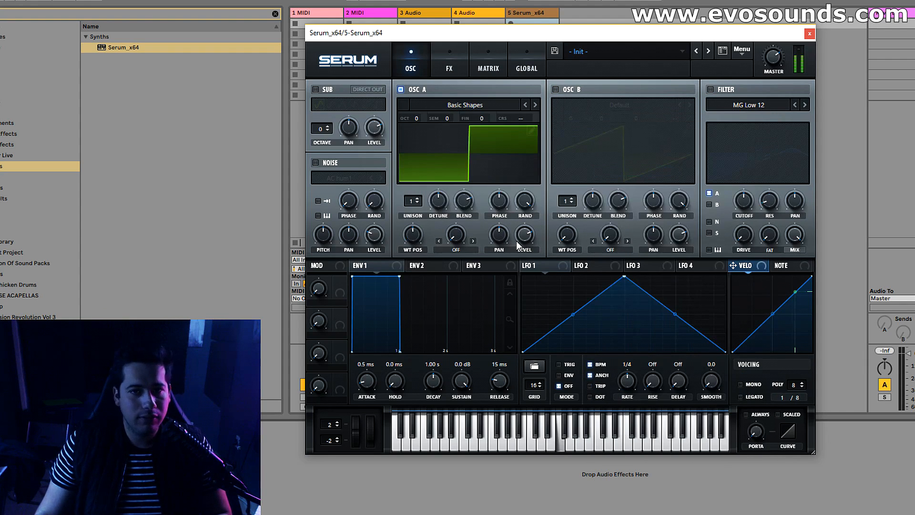
Assign LFO 1 to Osc A's fine pitch at a rate of 1/128
drag(549, 267, 494, 116)
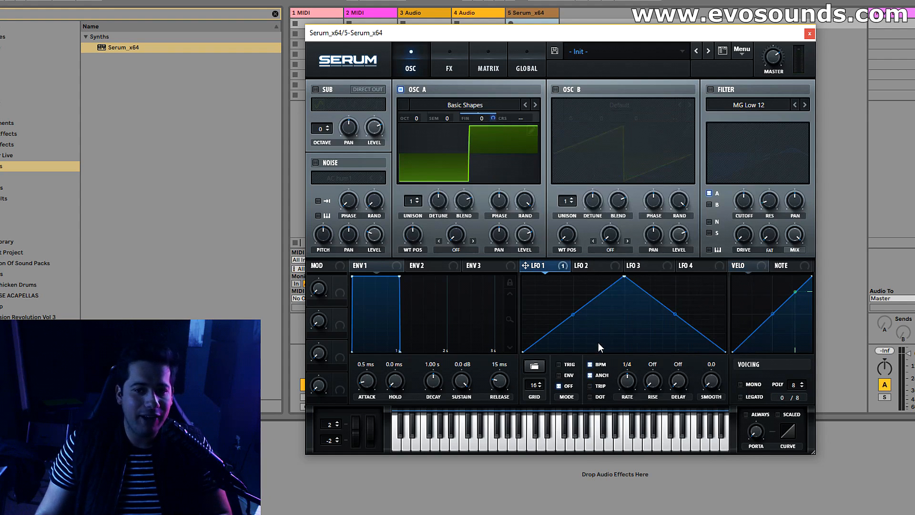
drag(639, 360, 642, 340)
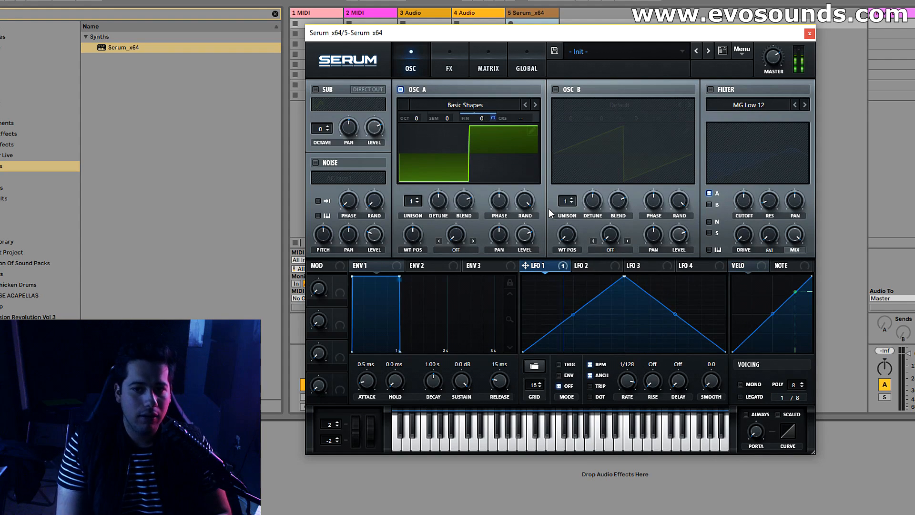
Turn on mono and legato, toggle always-on portamento, and set LFO 1 to a 1/32 rate with a rise of bar
click(749, 415)
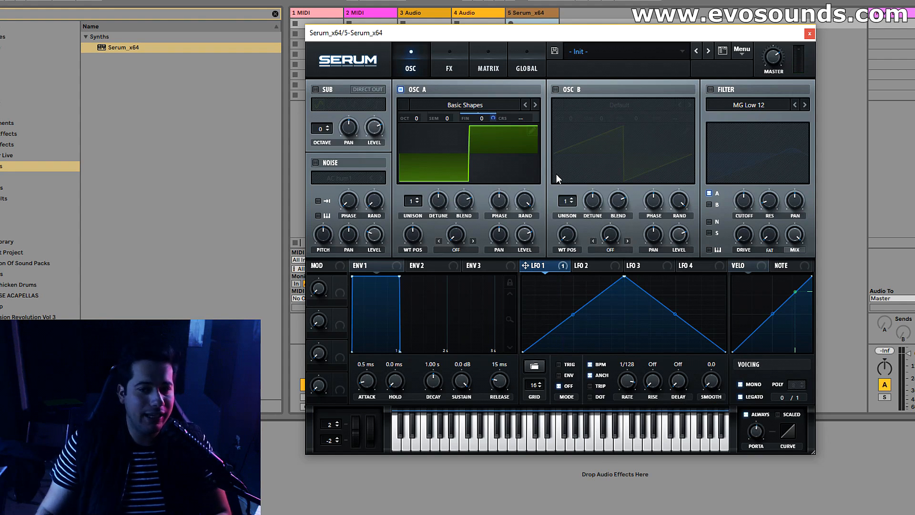
drag(653, 335, 656, 319)
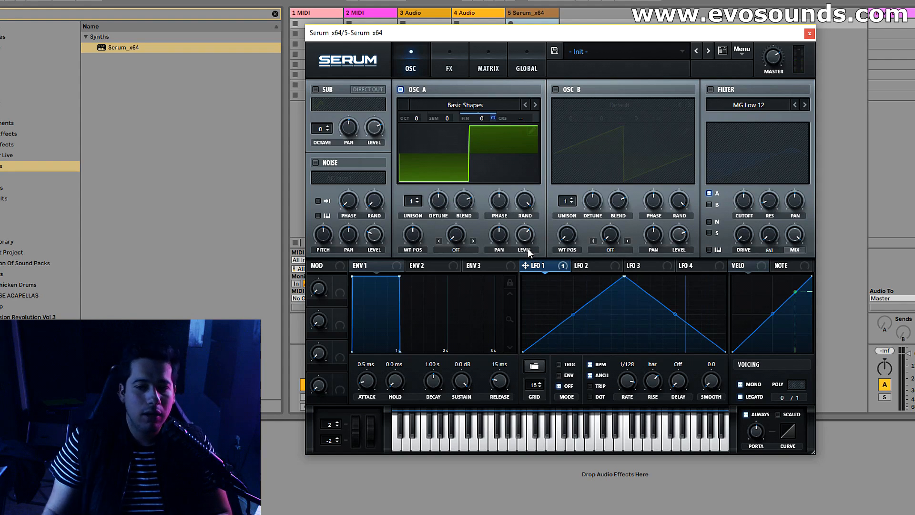
click(746, 414)
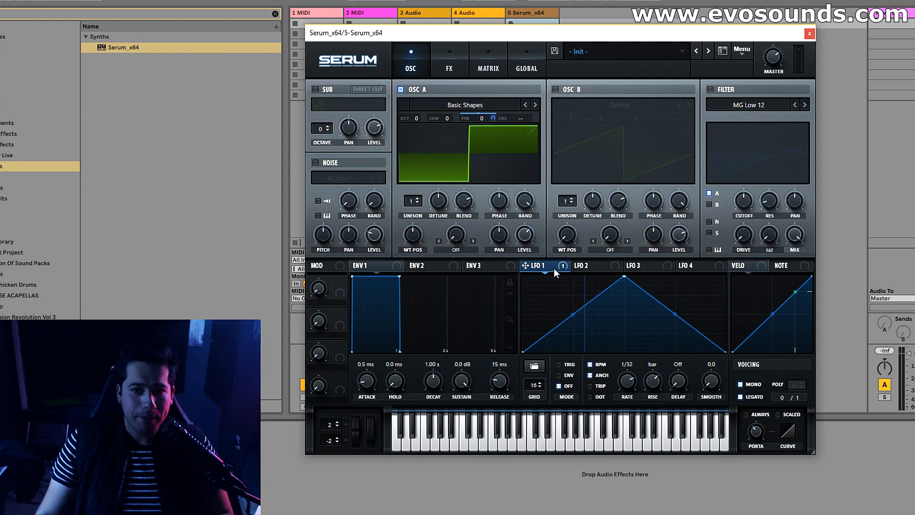
Assign LFO 1 to Osc A's phase, set the LFO's rise to 1/2 and give Osc A 5 unison voices
drag(507, 213, 499, 203)
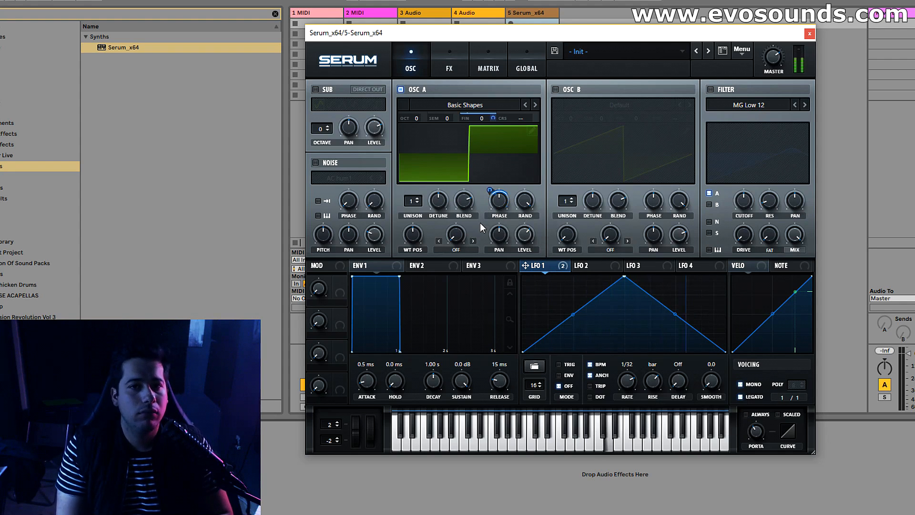
drag(651, 379, 649, 382)
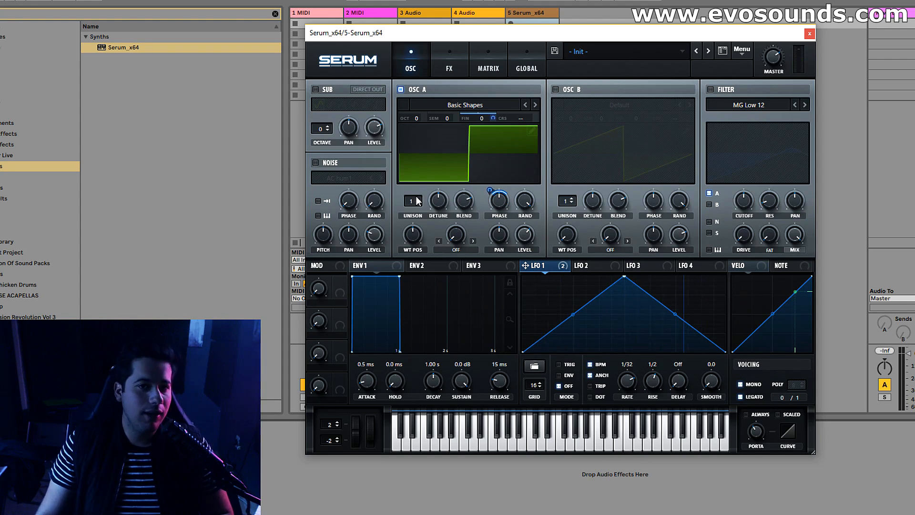
drag(418, 202, 434, 51)
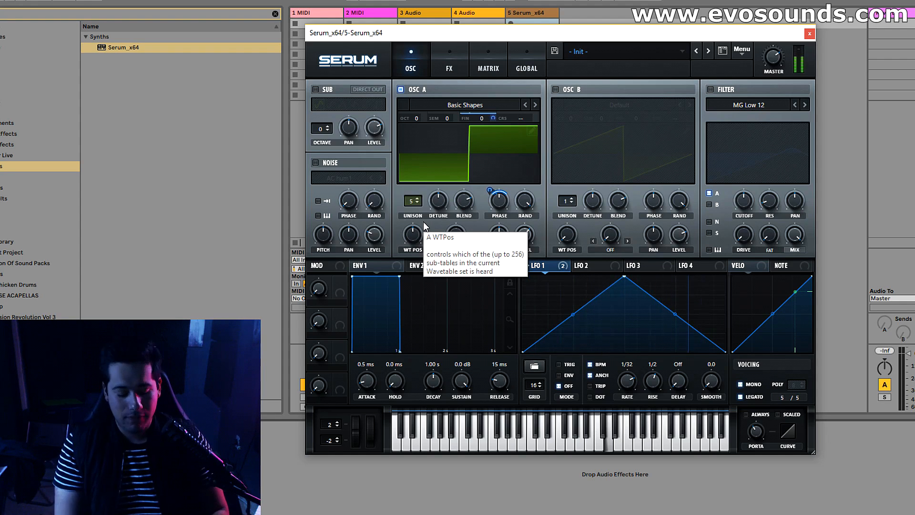
Reset to the Init patch, reshape LFO 1 into a single rising ramp and set its rate to 8 bar
click(775, 111)
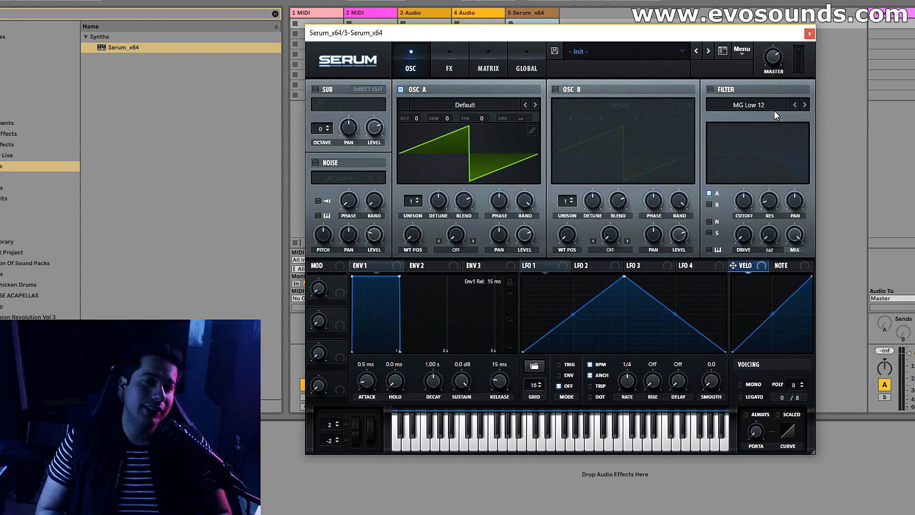
click(545, 268)
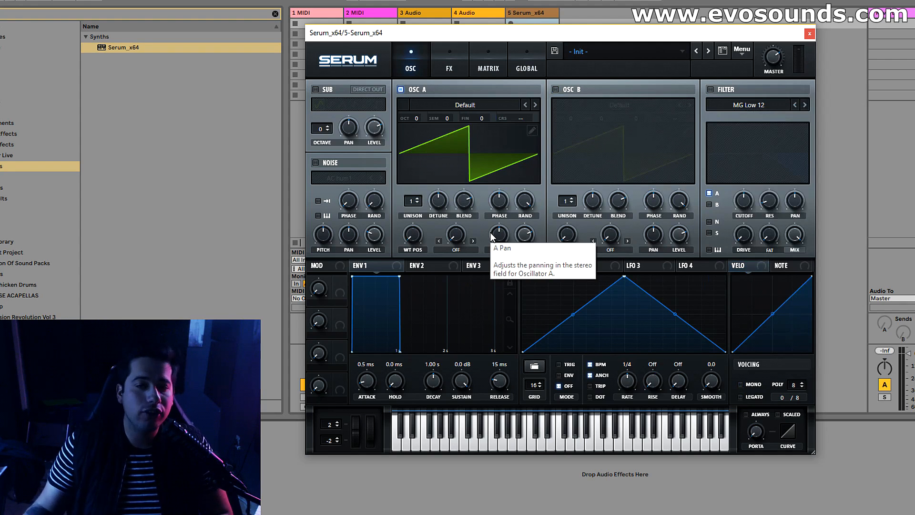
double_click(625, 277)
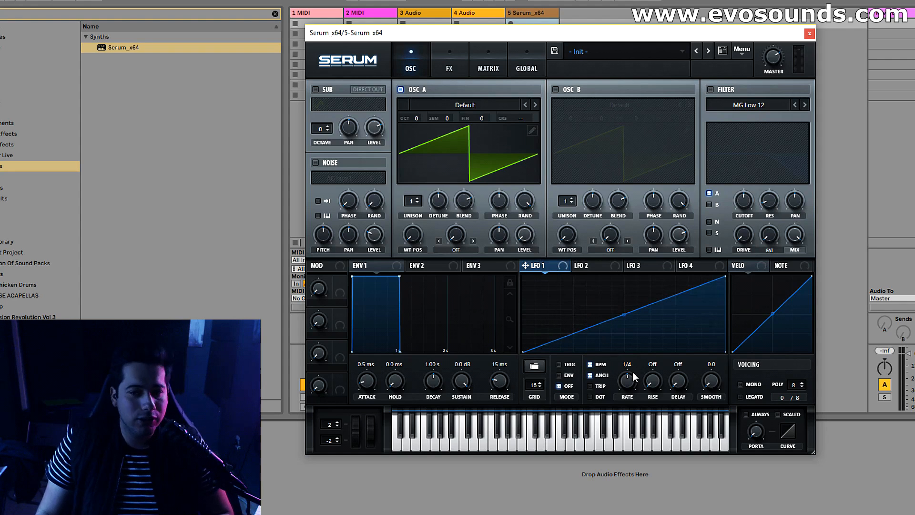
drag(627, 380, 627, 374)
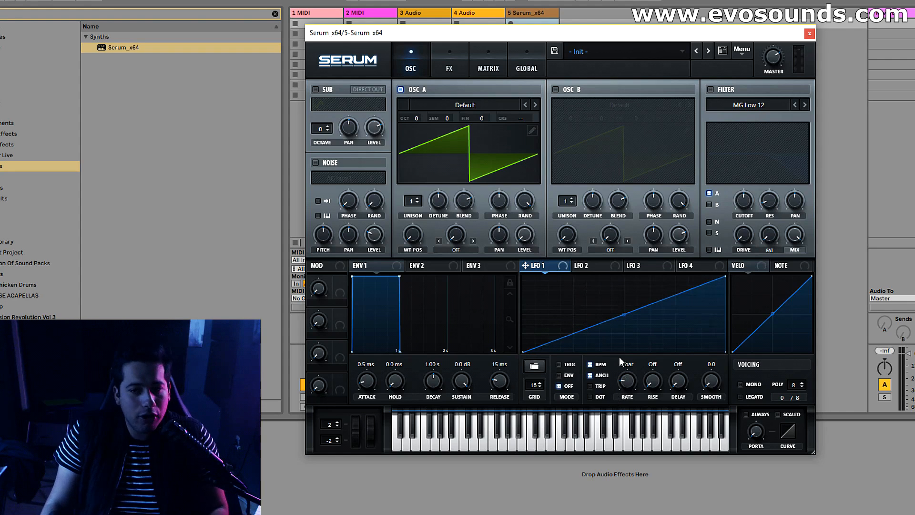
Assign LFO 1 to Osc A's level, set the LFO mode to Trig and play a note
drag(539, 244, 525, 234)
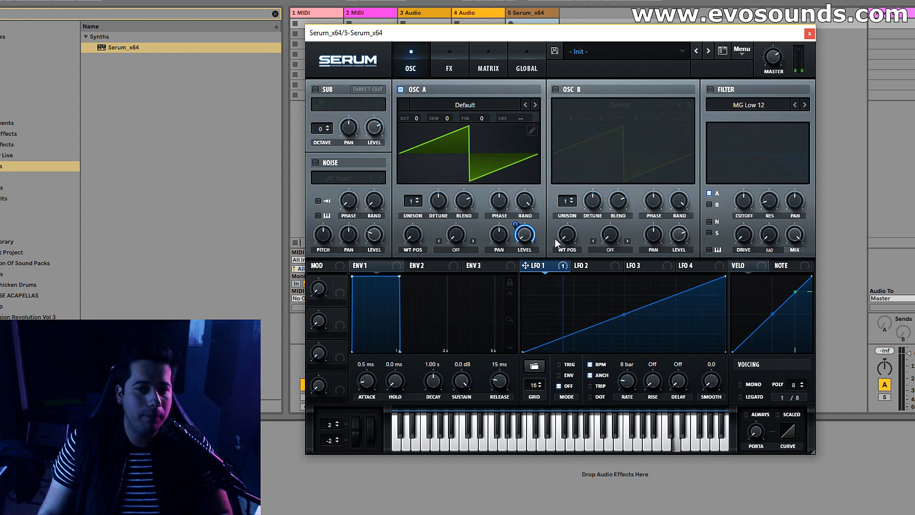
click(565, 364)
key(s)
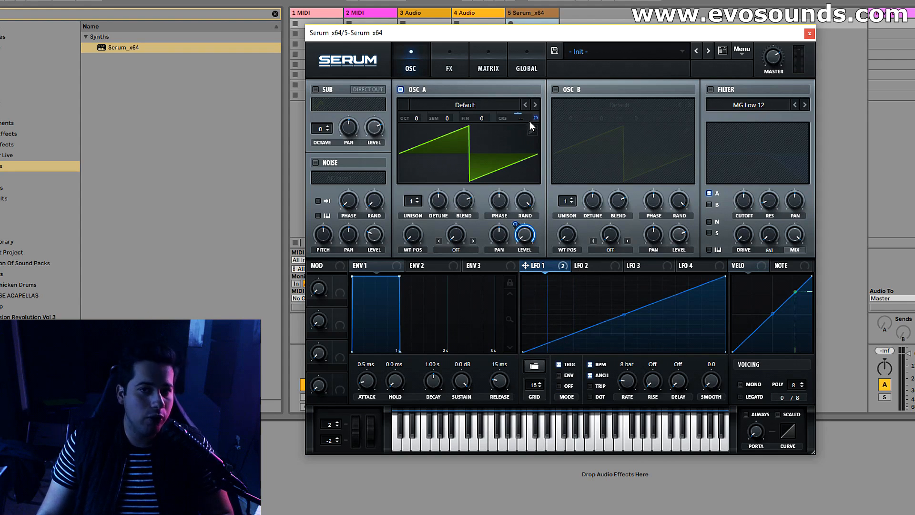
Set LFO 1's modulation of Osc A's coarse pitch to 19 and give Osc A 7 unison voices
mouse_move(536, 119)
key(s)
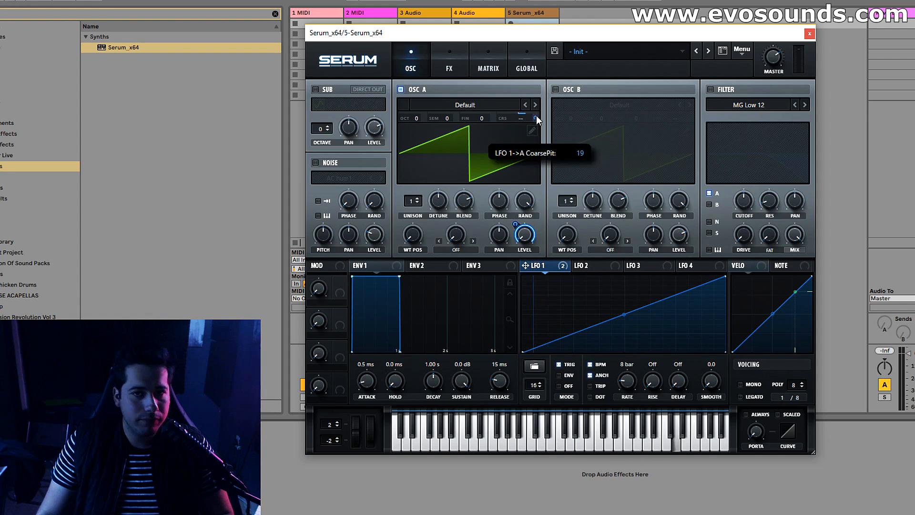
drag(416, 201, 444, 189)
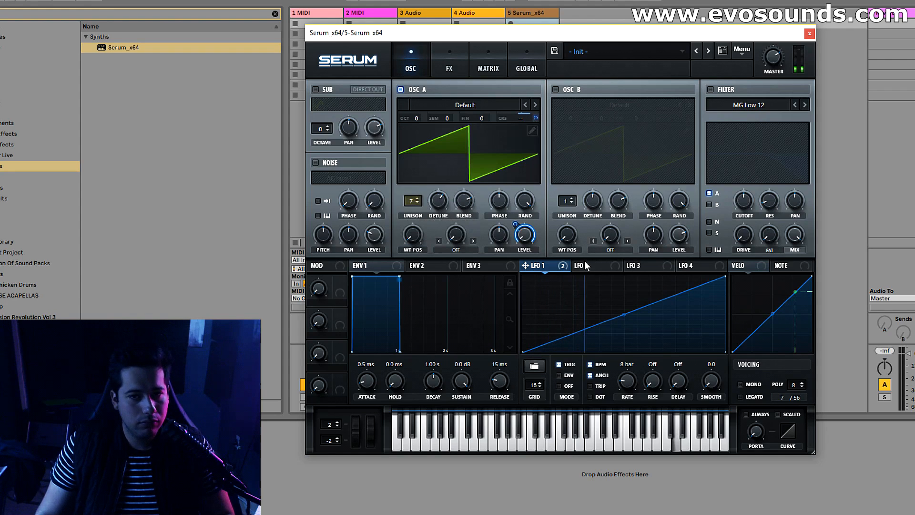
Set LFO 1's rate to 2 bar and reduce its modulation of Osc A's coarse pitch
mouse_move(563, 265)
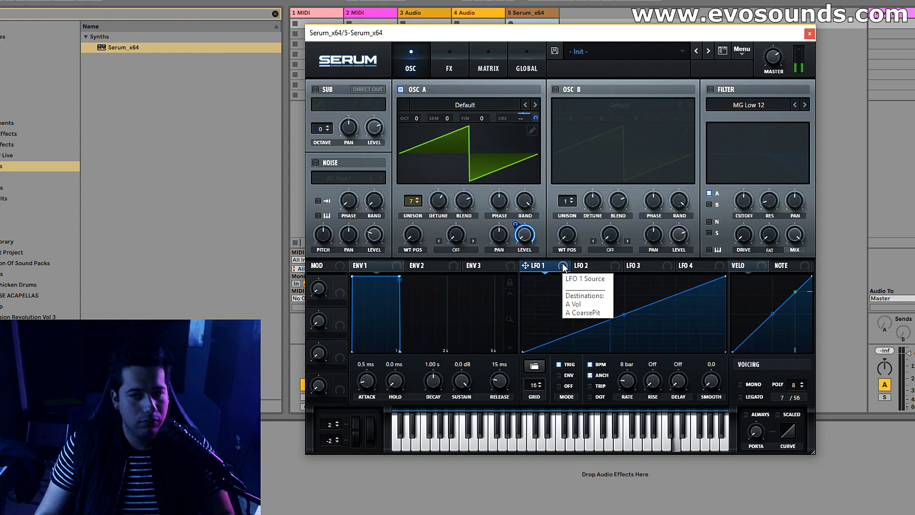
drag(628, 381, 629, 377)
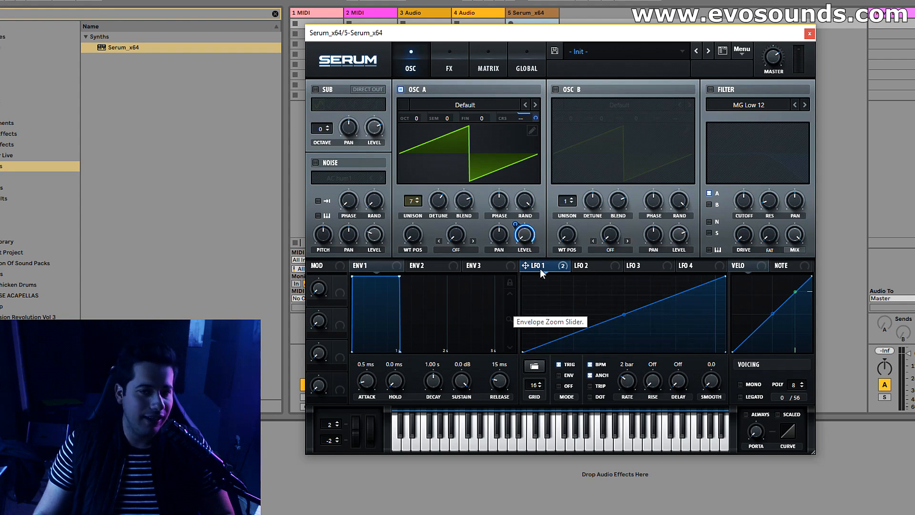
drag(536, 119, 535, 124)
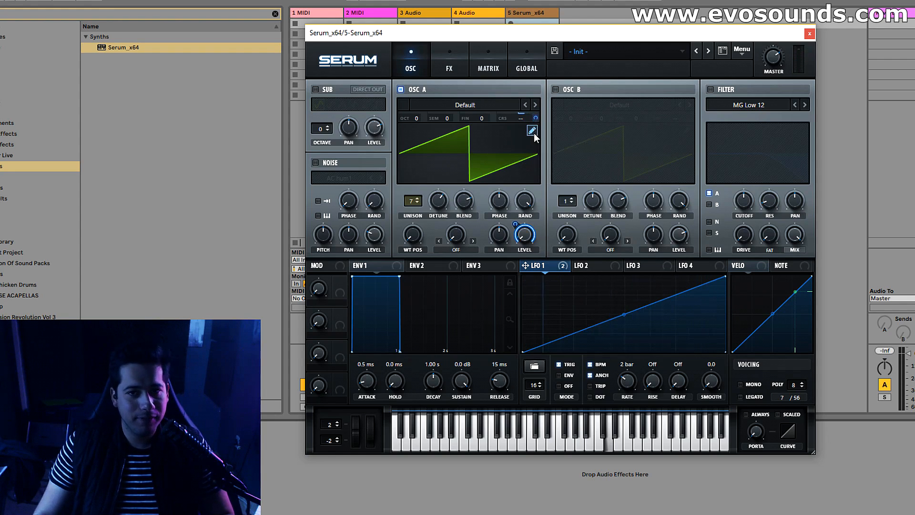
Reshape LFO 1 into a series of four falling ramps and set its rate to 1/4
double_click(581, 313)
drag(582, 313, 532, 265)
double_click(576, 286)
mouse_move(575, 286)
mouse_down()
mouse_move(575, 365)
mouse_move(565, 264)
mouse_up()
double_click(589, 330)
mouse_move(589, 330)
mouse_down()
mouse_move(589, 273)
mouse_move(574, 258)
mouse_move(622, 356)
mouse_up()
double_click(604, 279)
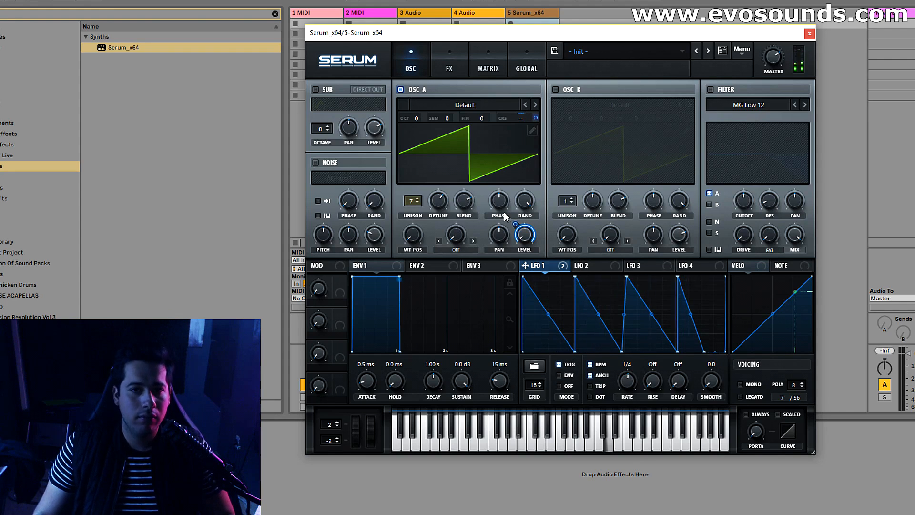
Load the analog Basic Shapes wavetable into Osc A and raise its wavetable position to the square wave
click(470, 107)
mouse_move(471, 117)
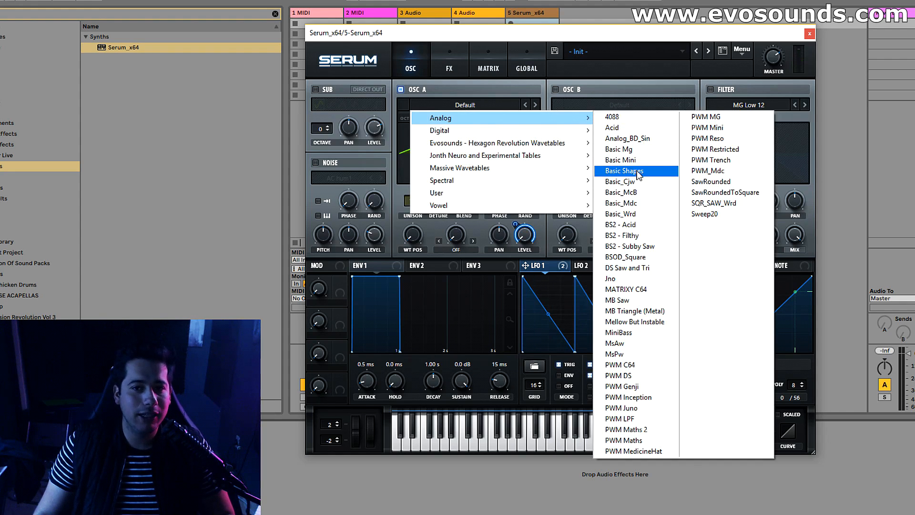
click(638, 172)
drag(418, 235, 443, 199)
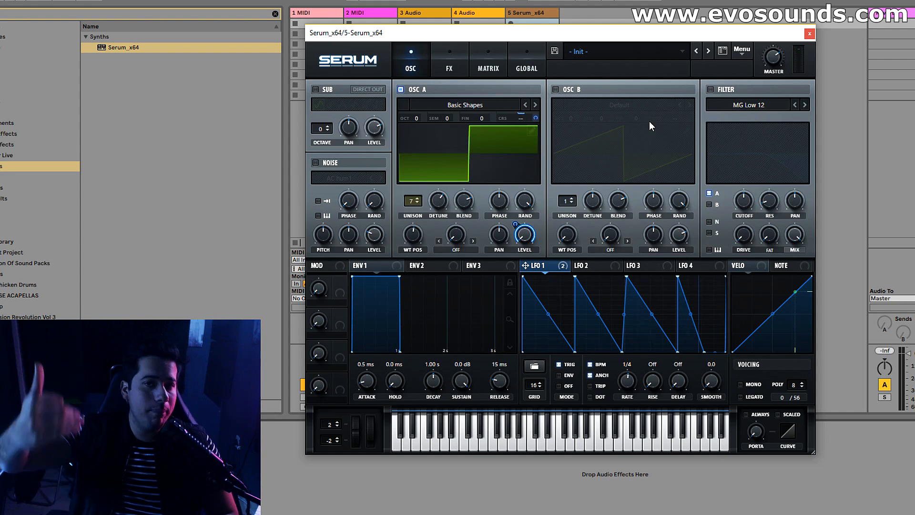
Reset to the Init patch and load the spectral wavetable Gremlin [SN] into Osc A
click(741, 50)
click(768, 109)
click(451, 104)
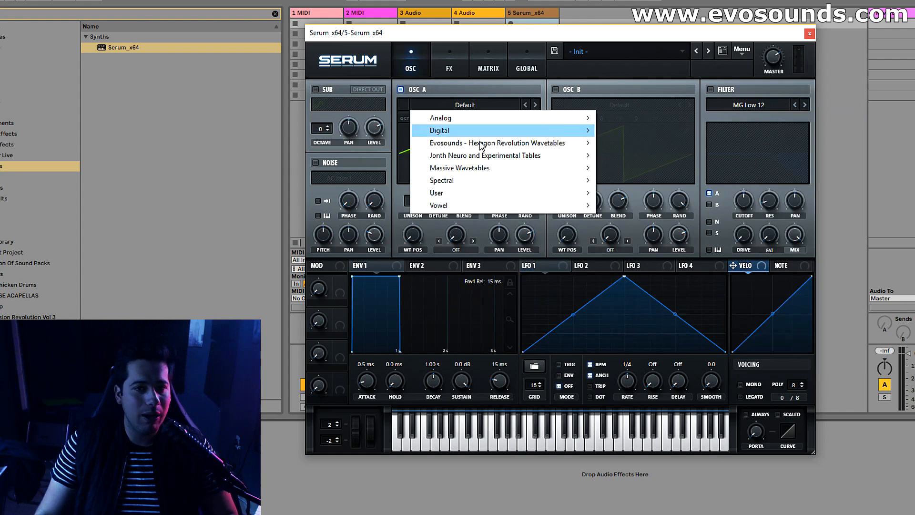
mouse_move(490, 180)
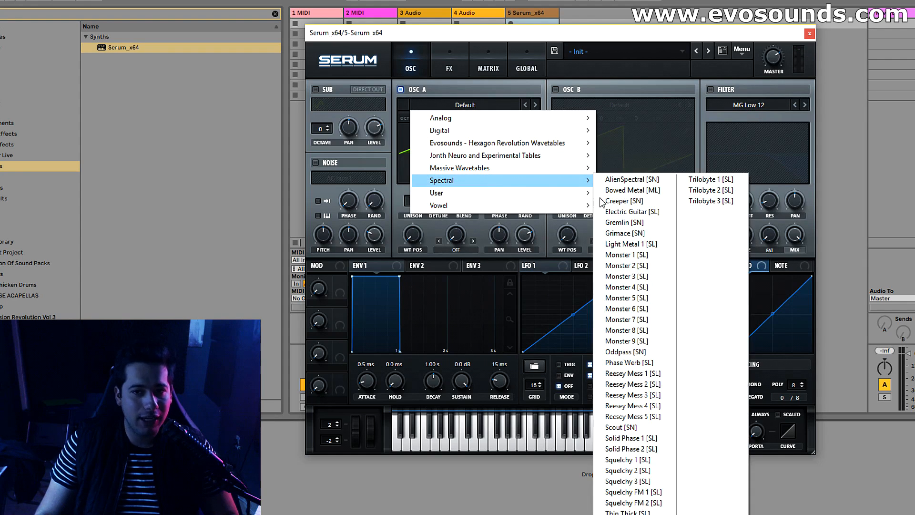
click(622, 222)
Enable Osc B with the Dull_toy wavetable and give both oscillators 9 unison voices
click(555, 89)
click(596, 105)
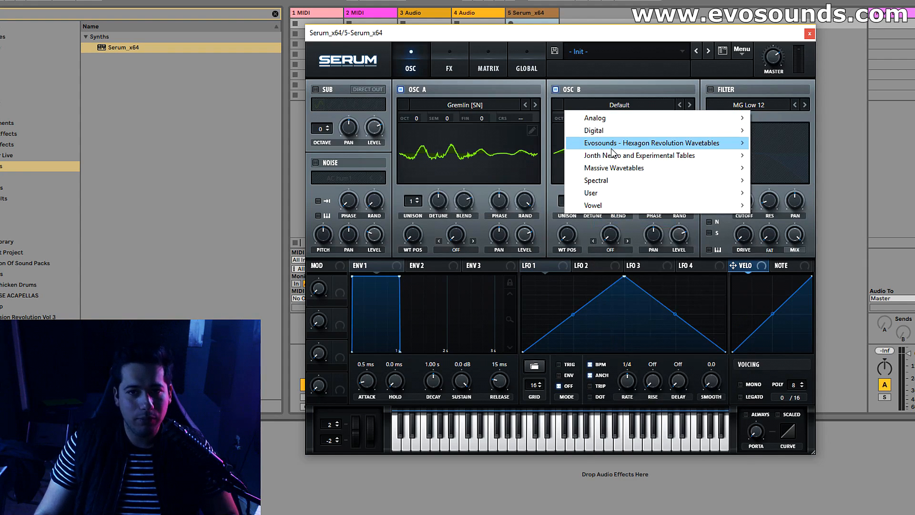
mouse_move(614, 138)
click(793, 247)
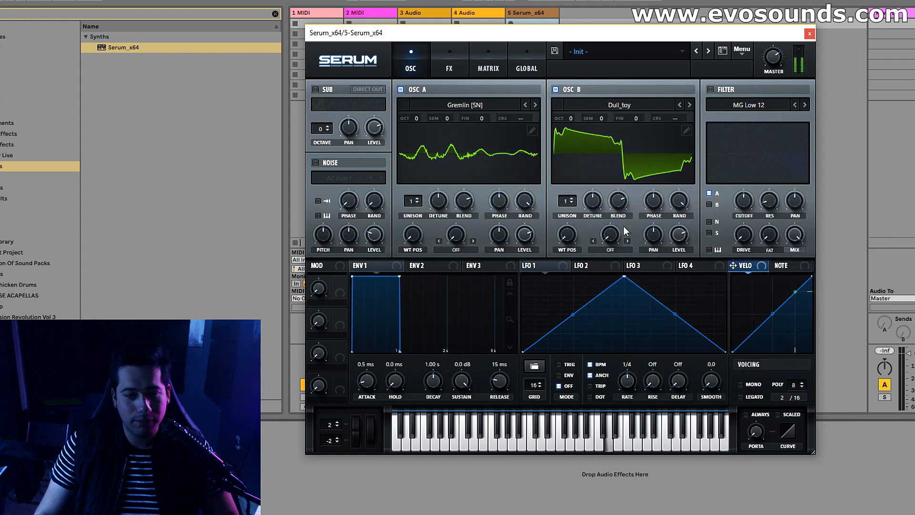
drag(423, 207, 585, 181)
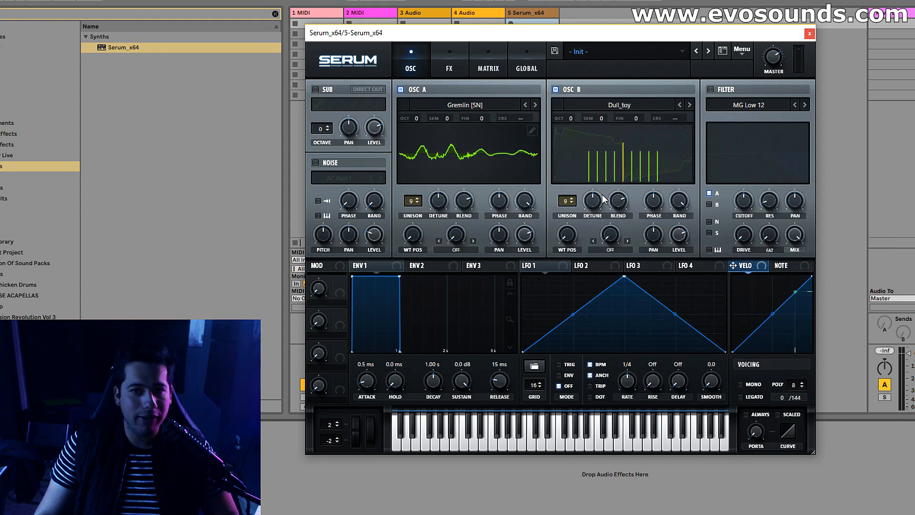
Assign LFO 1 to the wavetable position of Osc A and Osc B, set its rate to 2 bar and play a note
drag(529, 265, 413, 235)
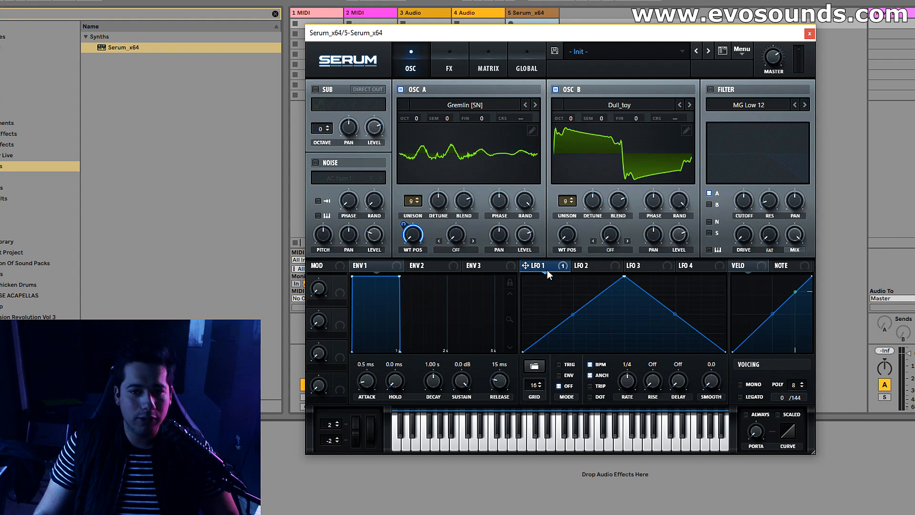
key(a)
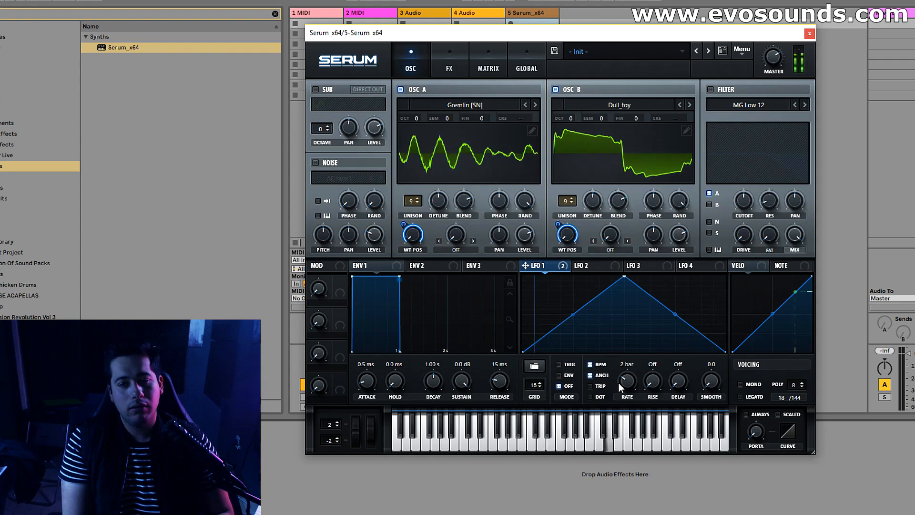
Enable the filter, route both oscillators through it and modulate its cutoff with LFO 1
click(722, 91)
click(715, 205)
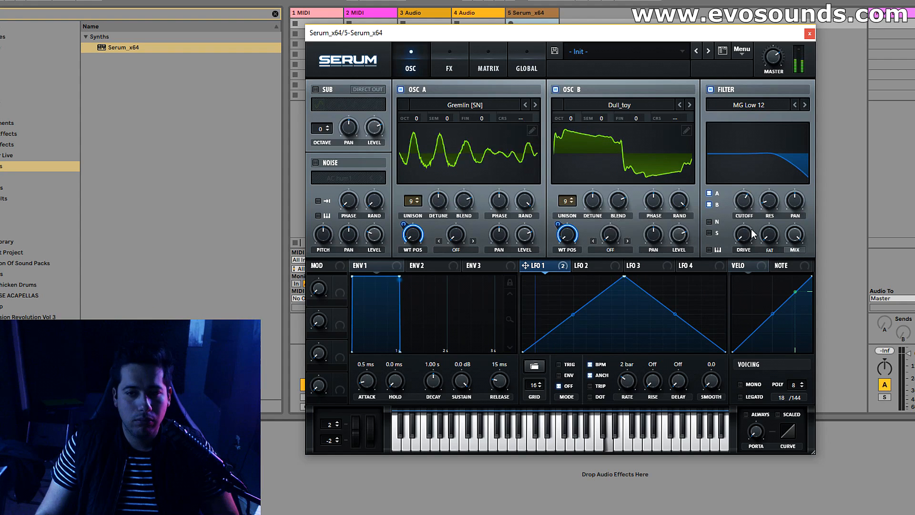
drag(754, 214, 776, 158)
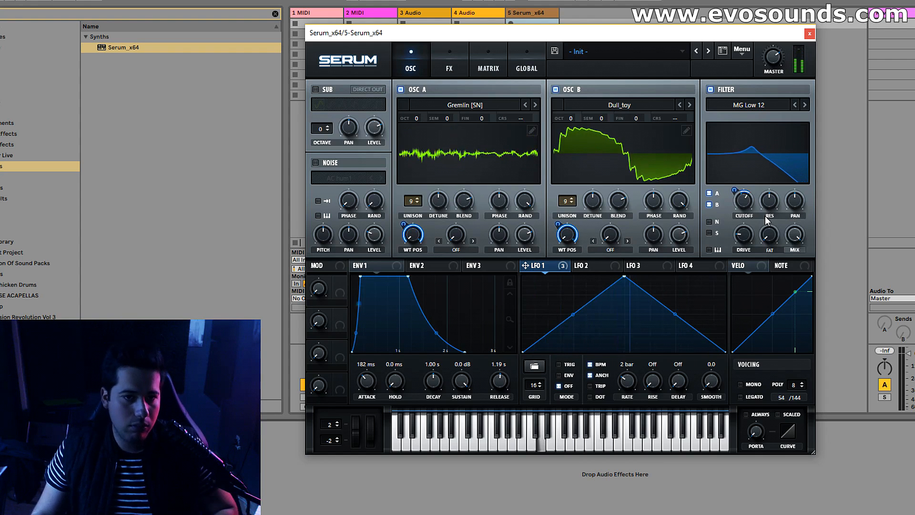
Shape Env 1 with a 182 ms attack, -5.3 dB sustain and 1.19 s release, and move LFO 1's peak to a quarter of its cycle
drag(462, 381, 451, 411)
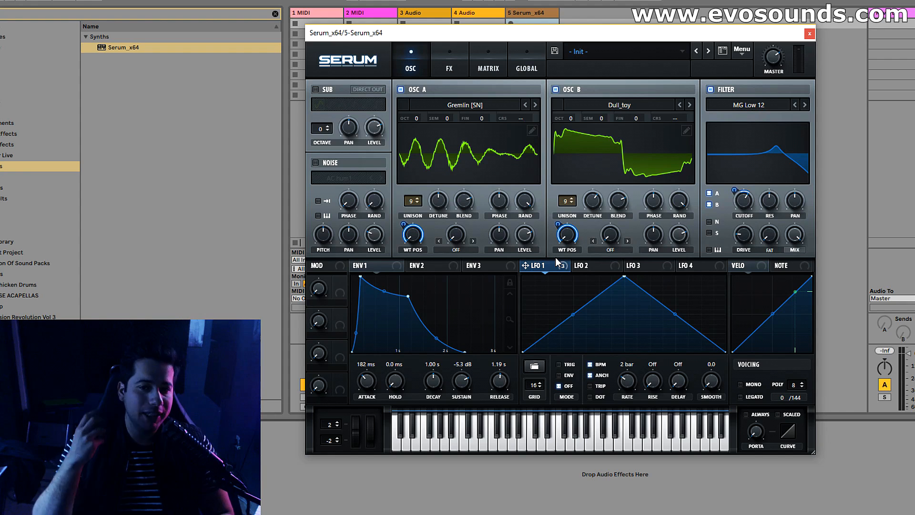
drag(624, 276, 575, 277)
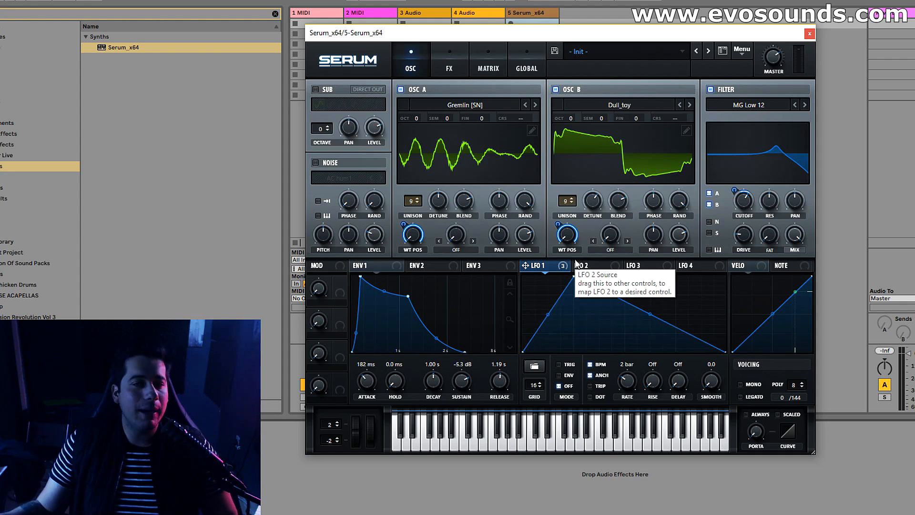
Look over the effects rack, Osc A's warp modes and the destinations modulated by LFO 1
click(461, 68)
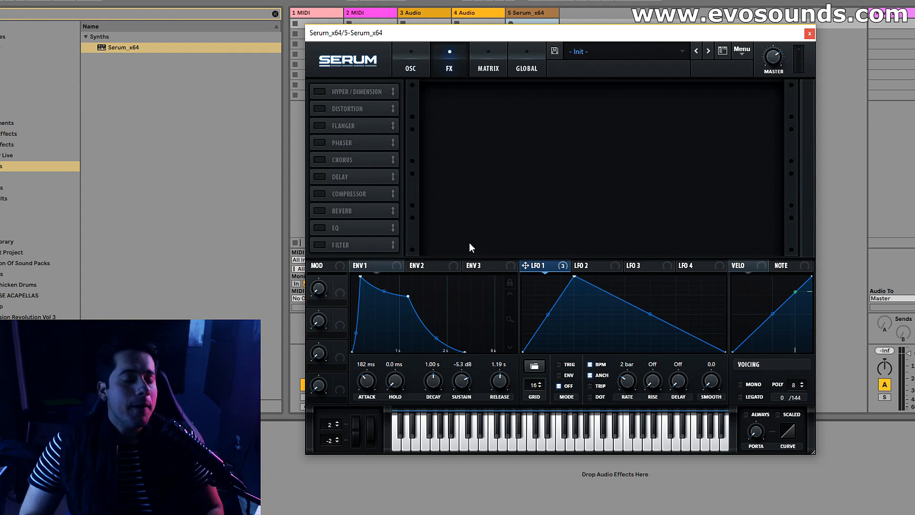
click(422, 61)
click(445, 65)
click(422, 65)
click(447, 69)
click(427, 67)
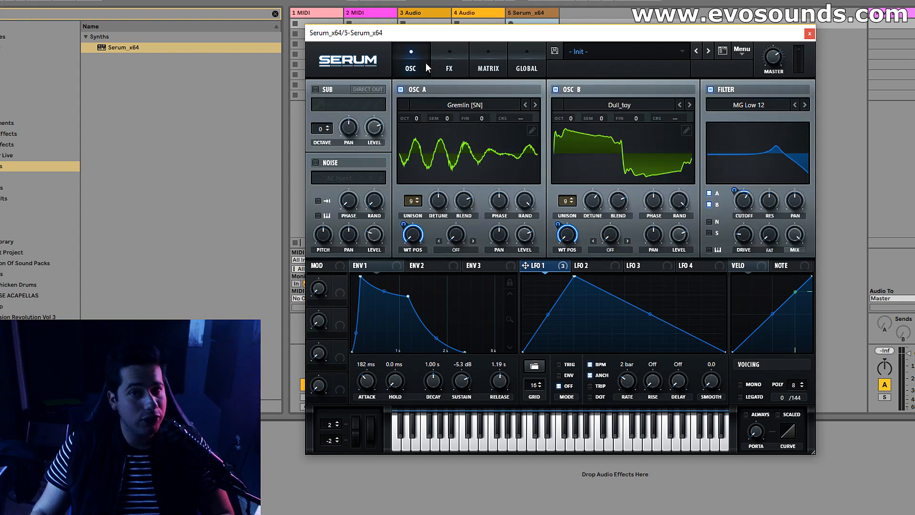
click(444, 251)
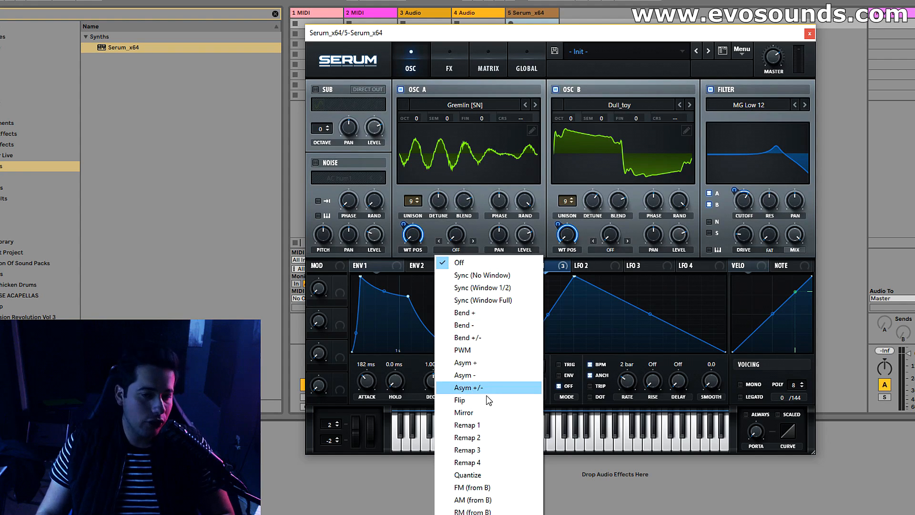
click(324, 163)
click(323, 164)
mouse_move(520, 265)
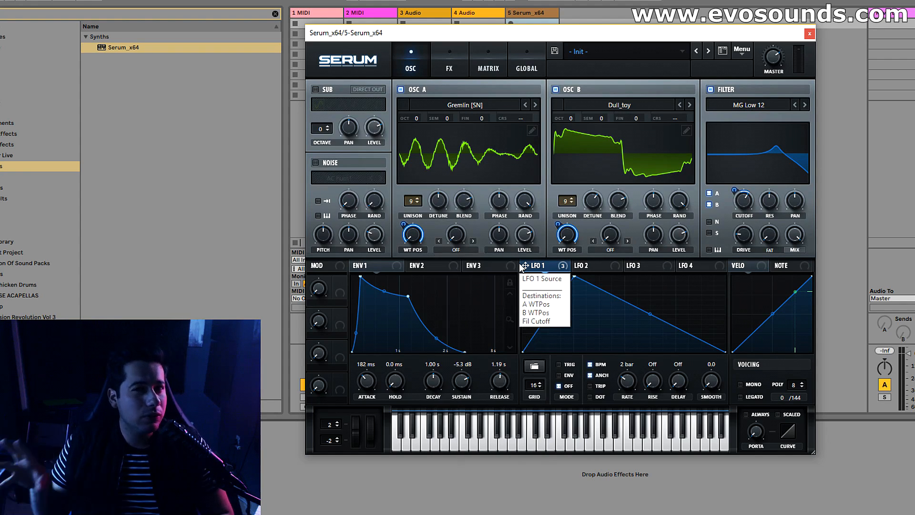